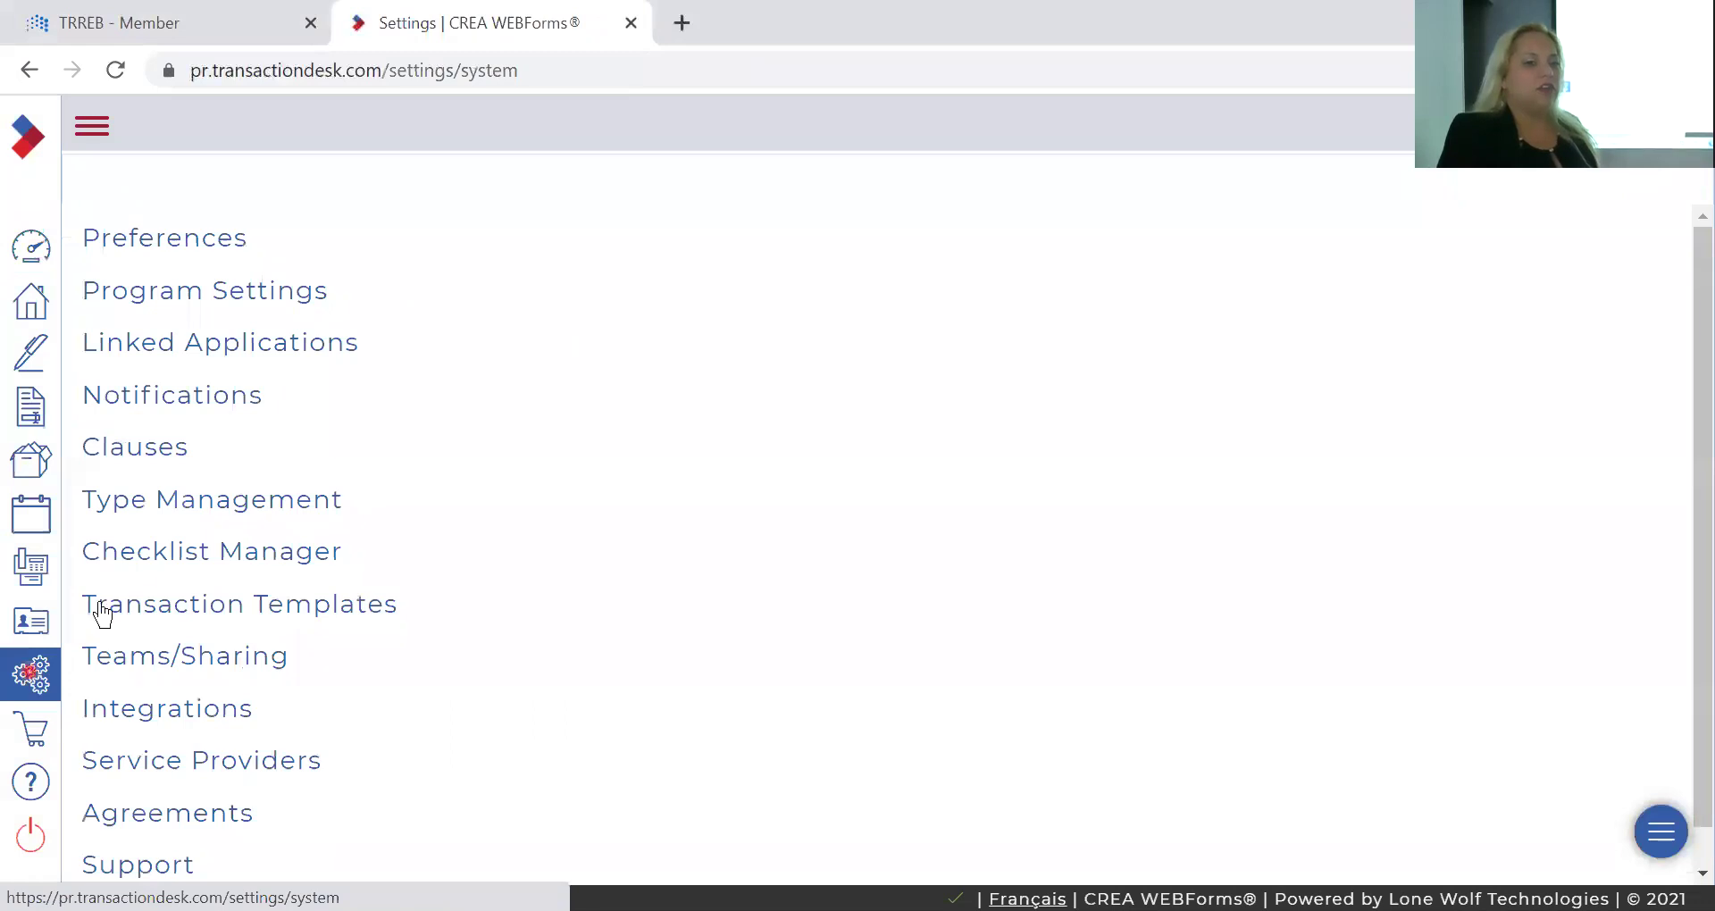
# Open Preferences and review the agent's ID, phone, fax and email under User Information.
pyautogui.click(198, 239)
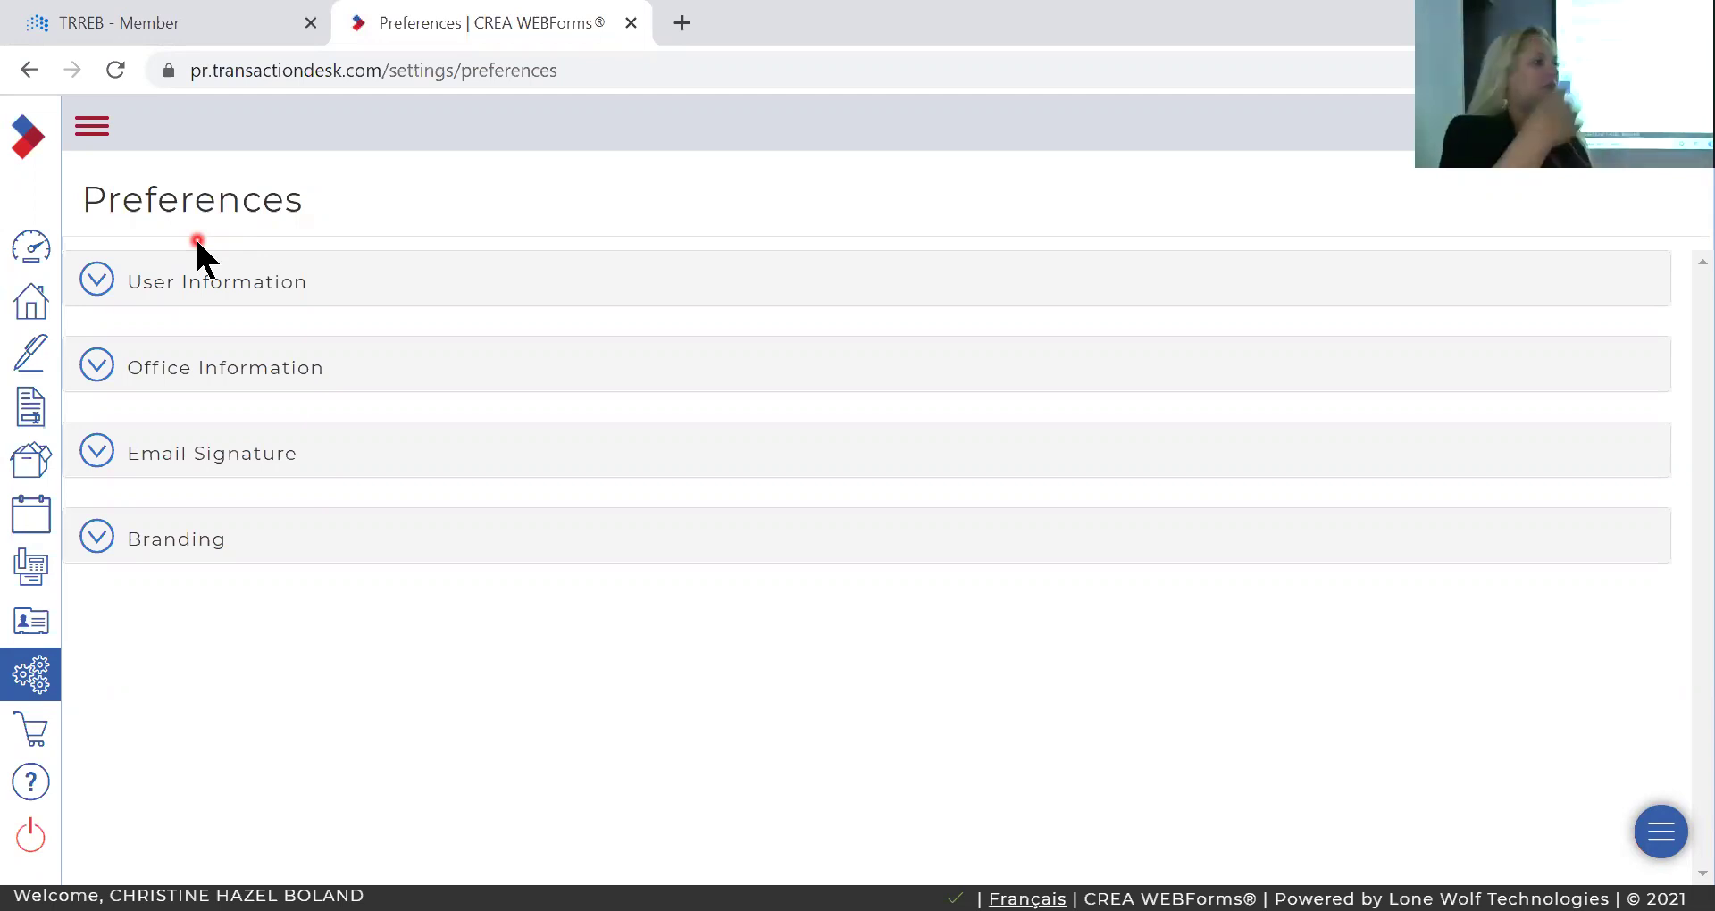
pyautogui.click(217, 282)
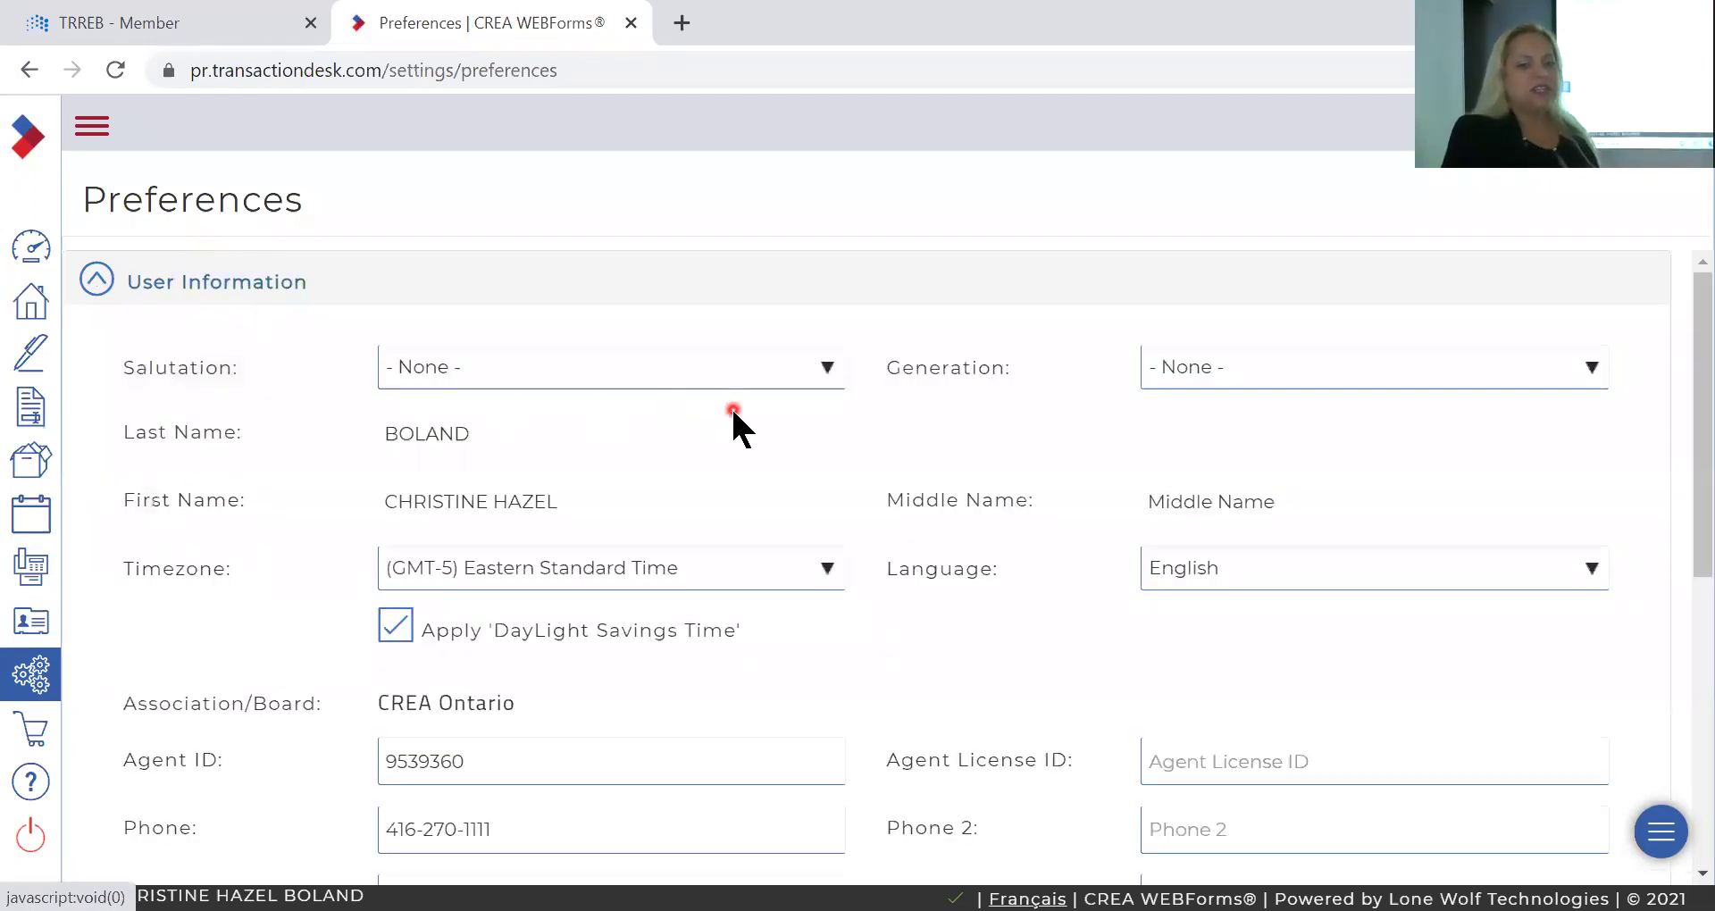
pyautogui.scroll(-2, 630, 486)
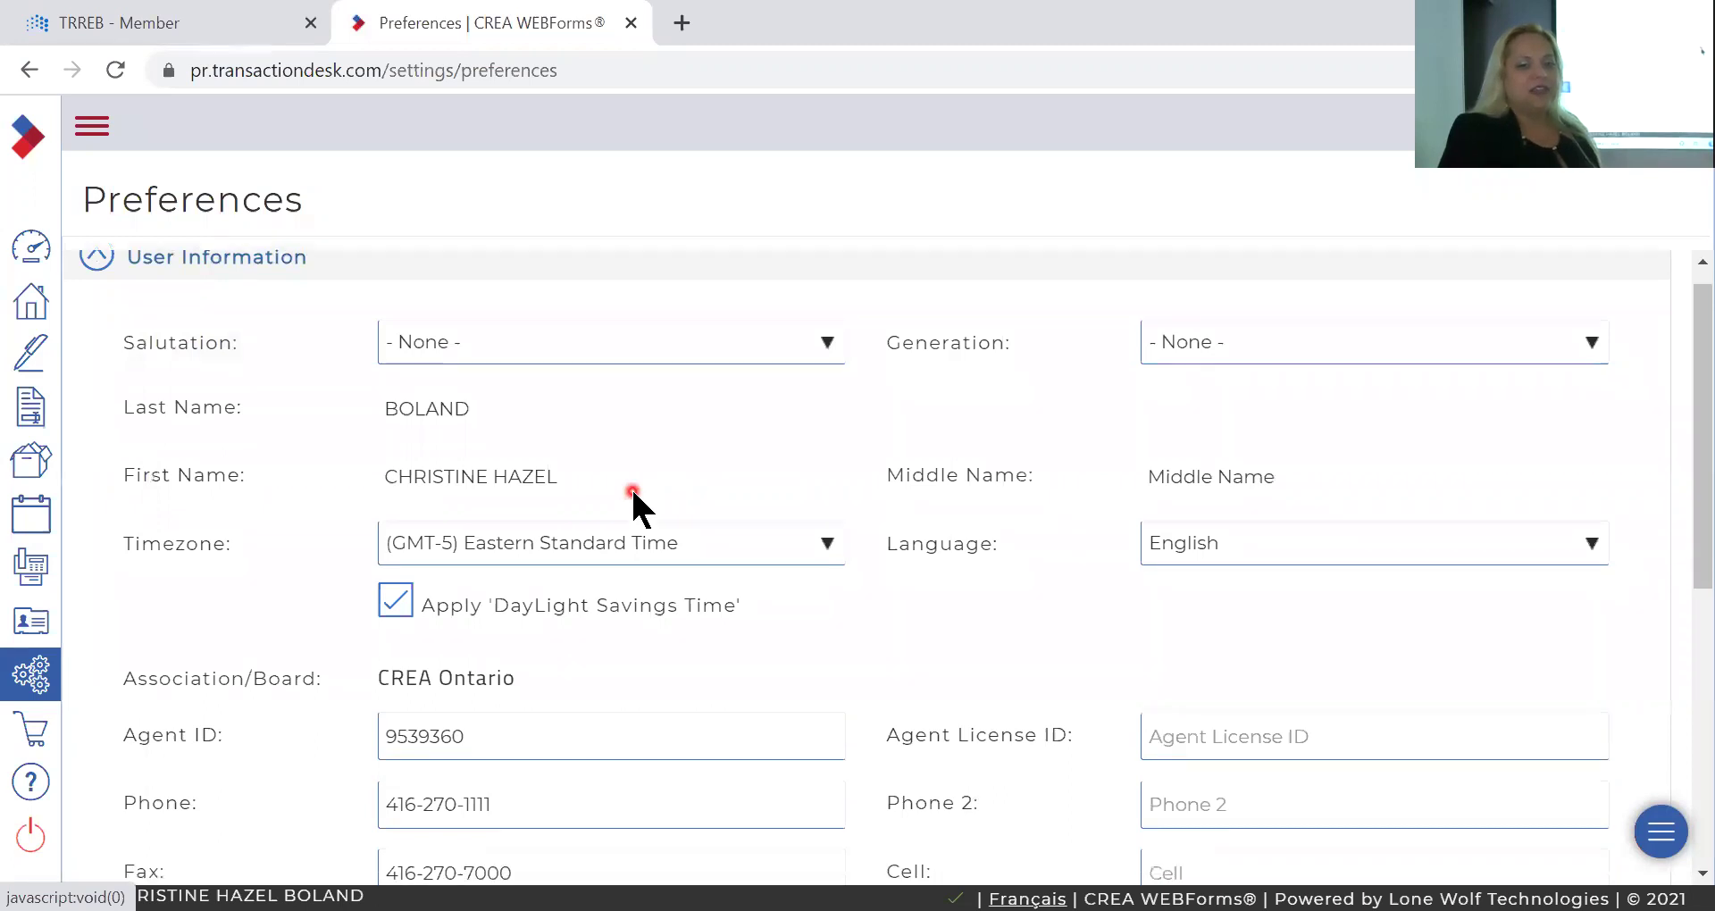
pyautogui.scroll(-3, 630, 486)
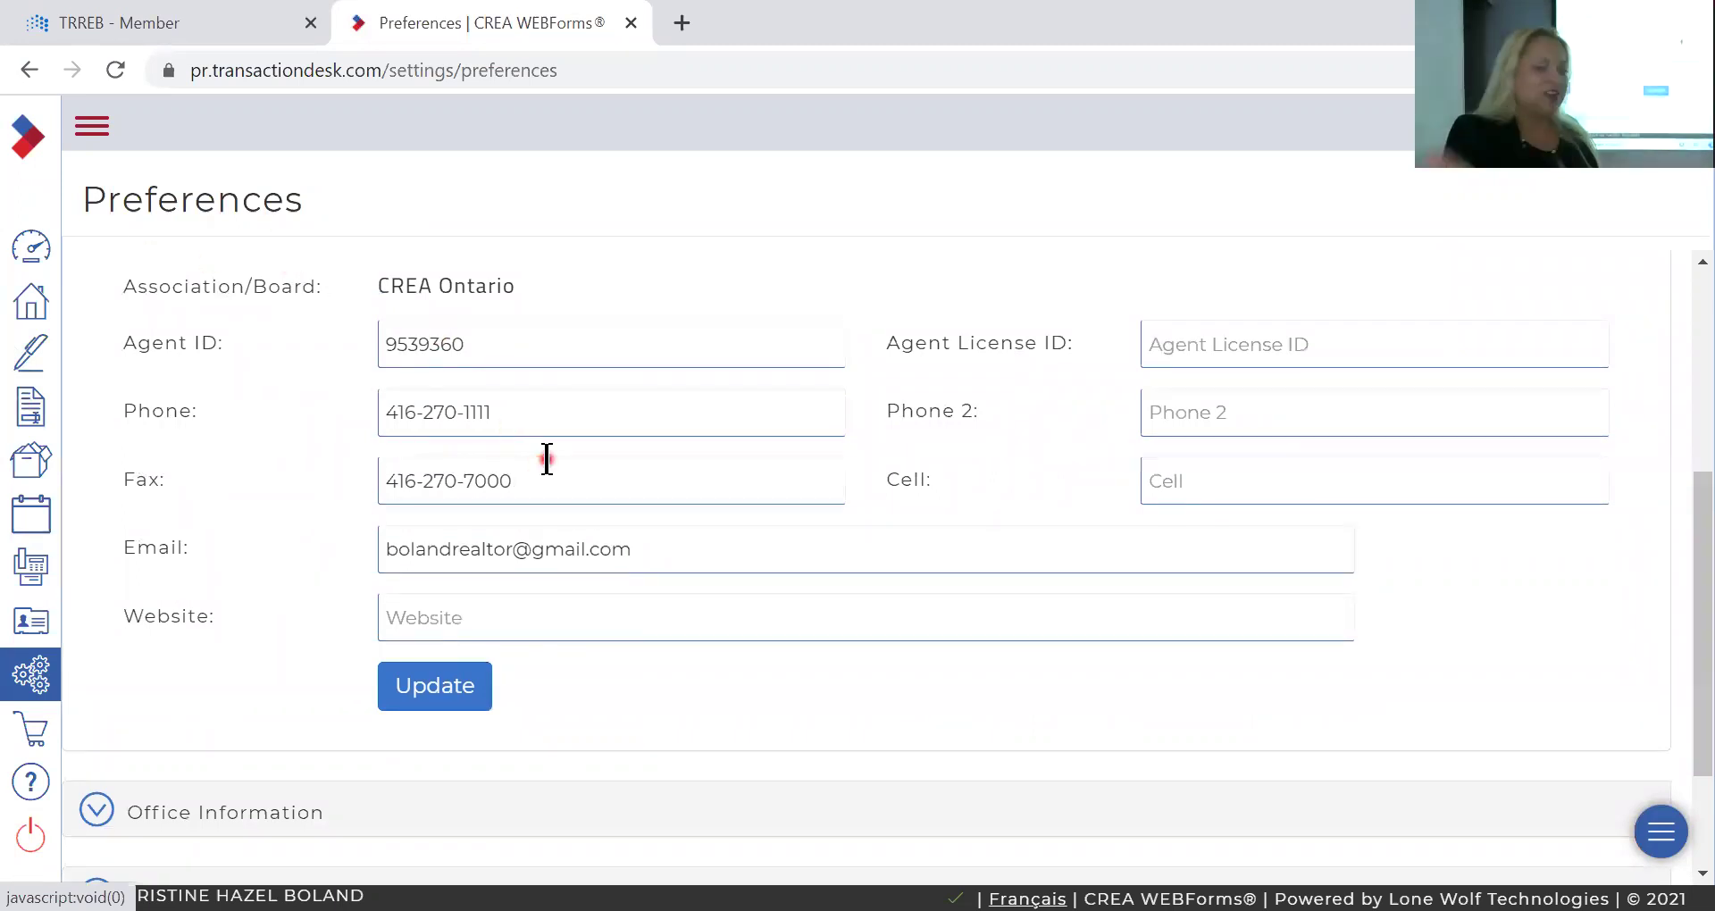
pyautogui.scroll(-2, 547, 460)
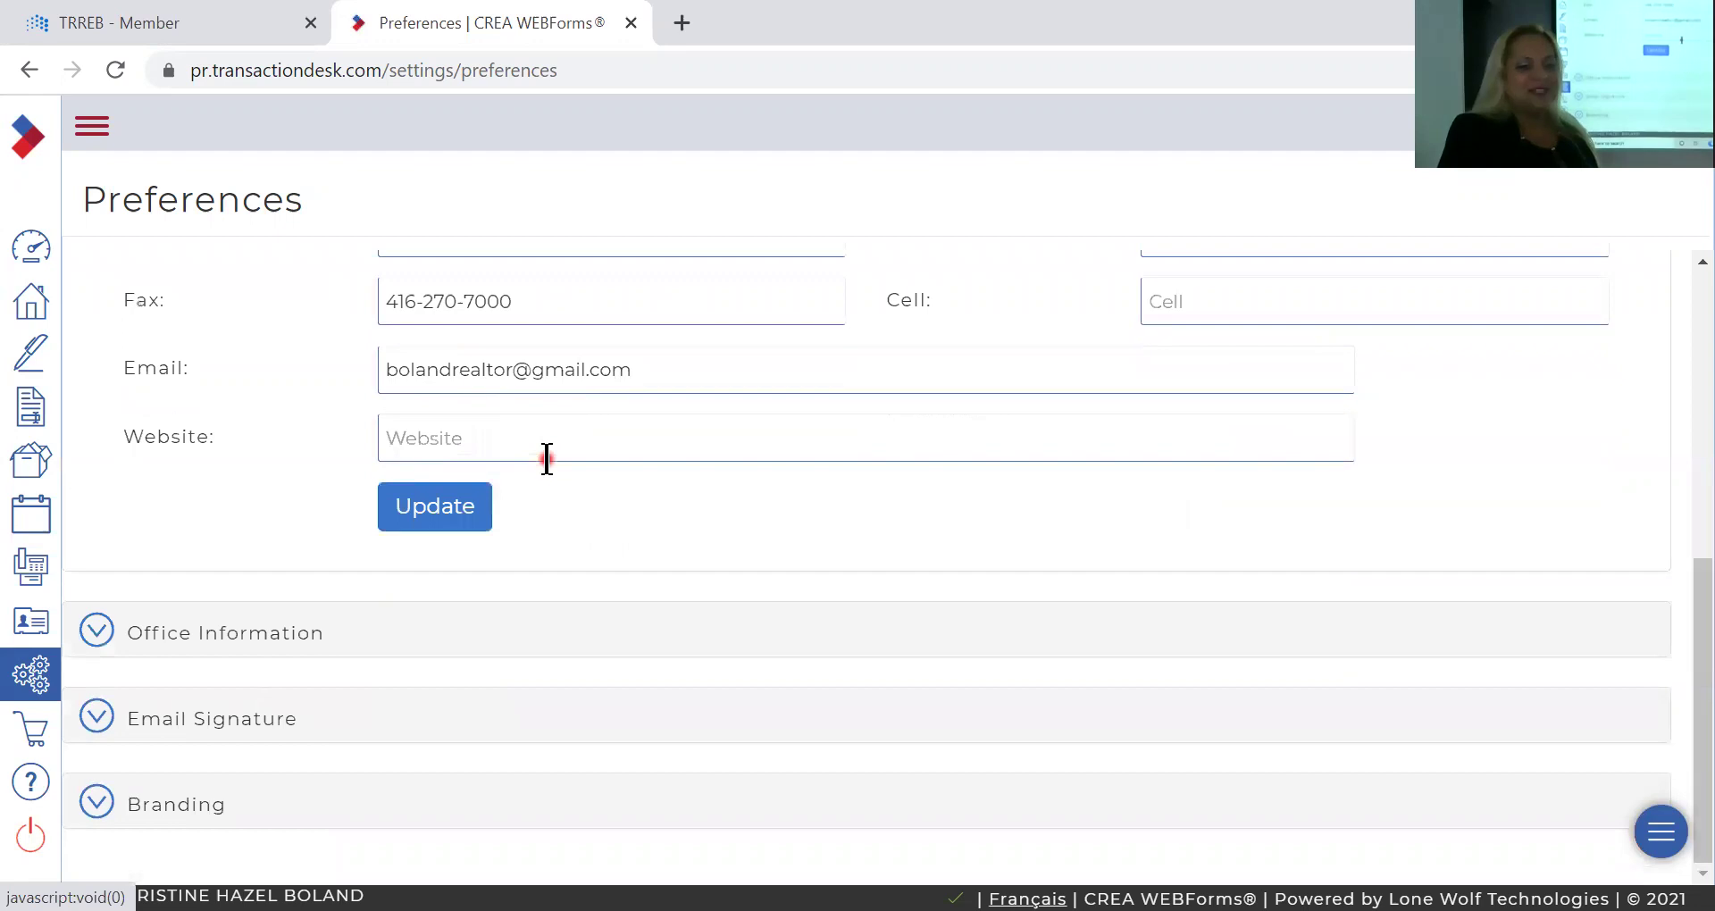
pyautogui.scroll(1, 547, 460)
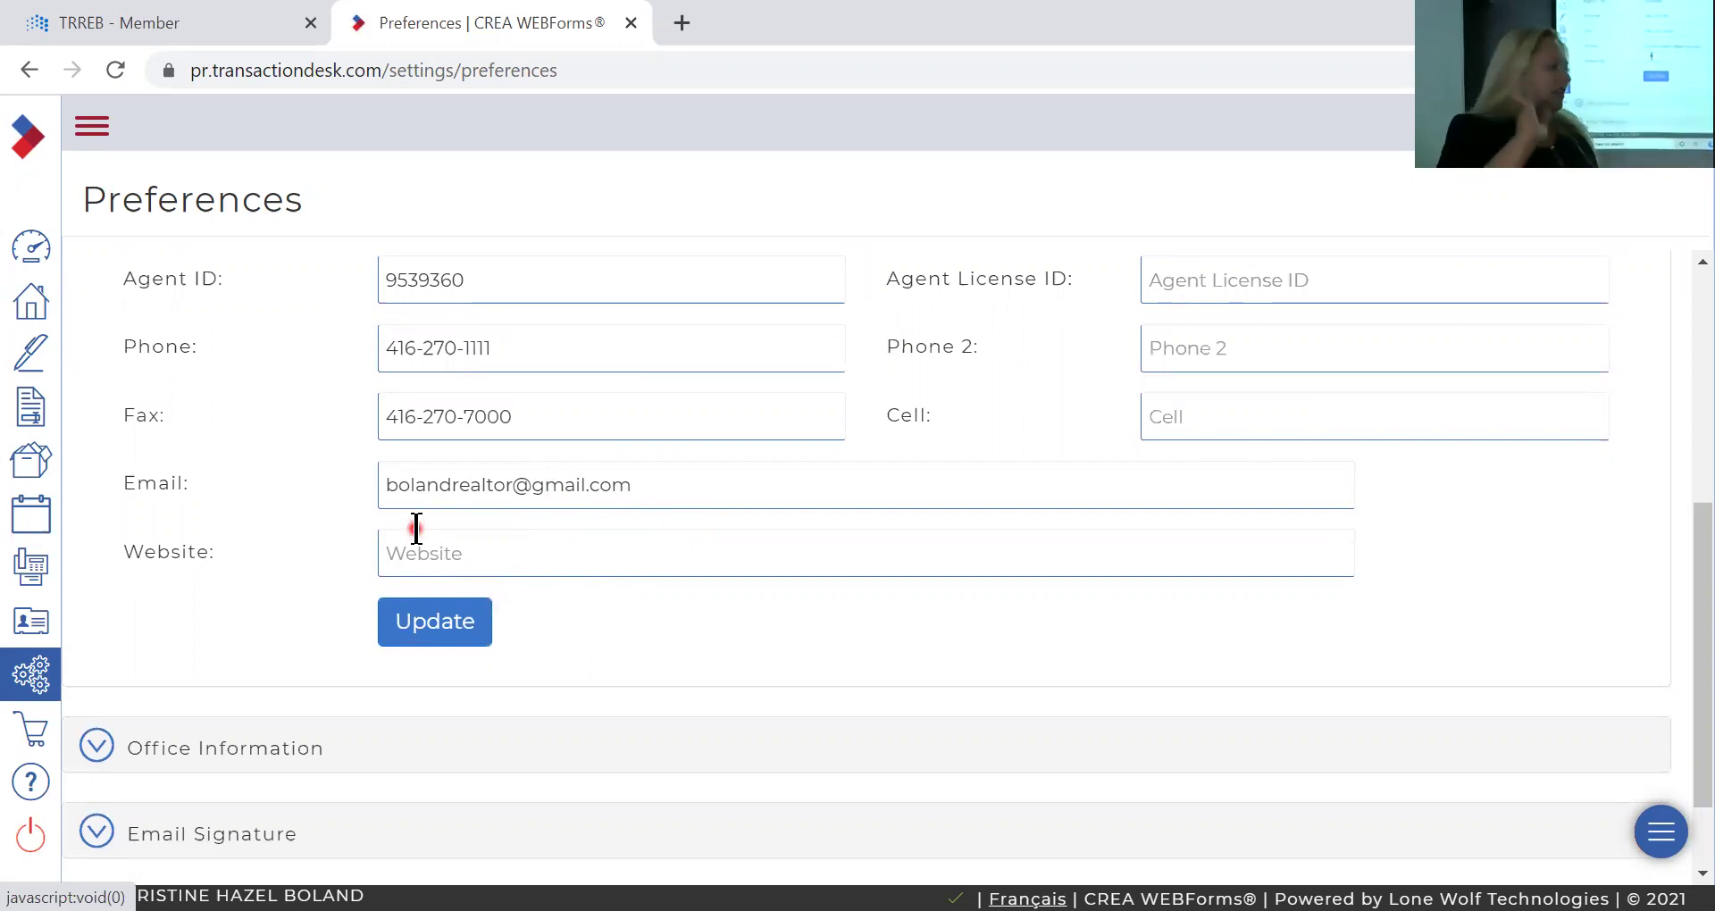
# Go from the dashboard to the Transactions list and scroll through its 18 results.
pyautogui.click(31, 254)
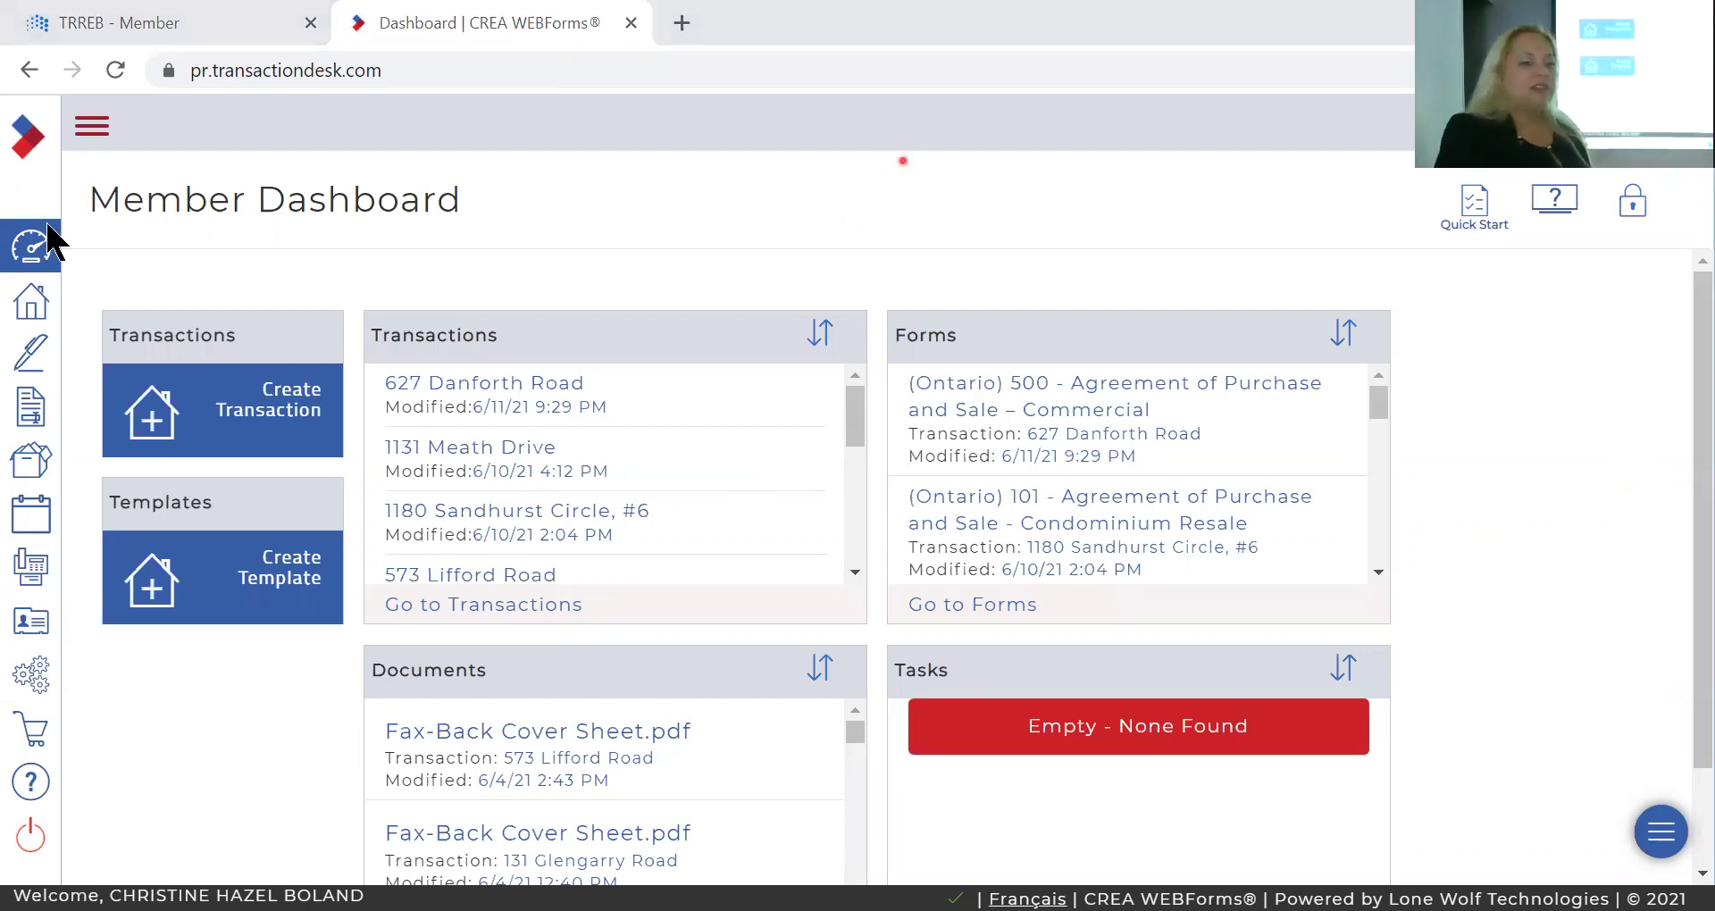
pyautogui.click(34, 303)
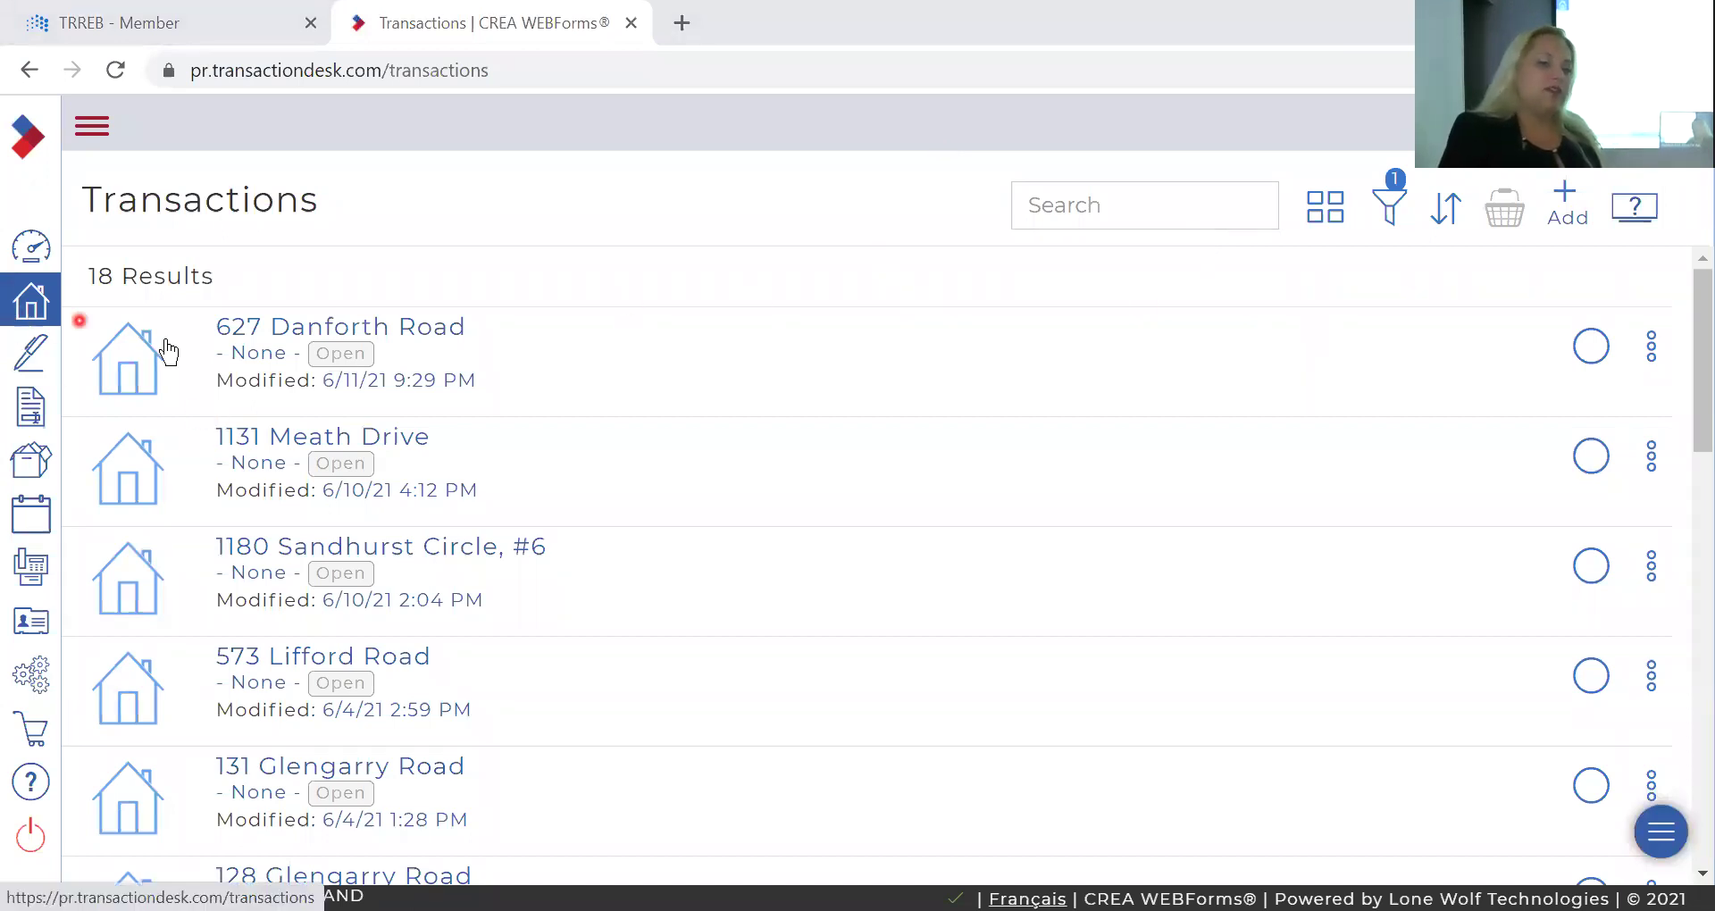
pyautogui.scroll(-6, 506, 348)
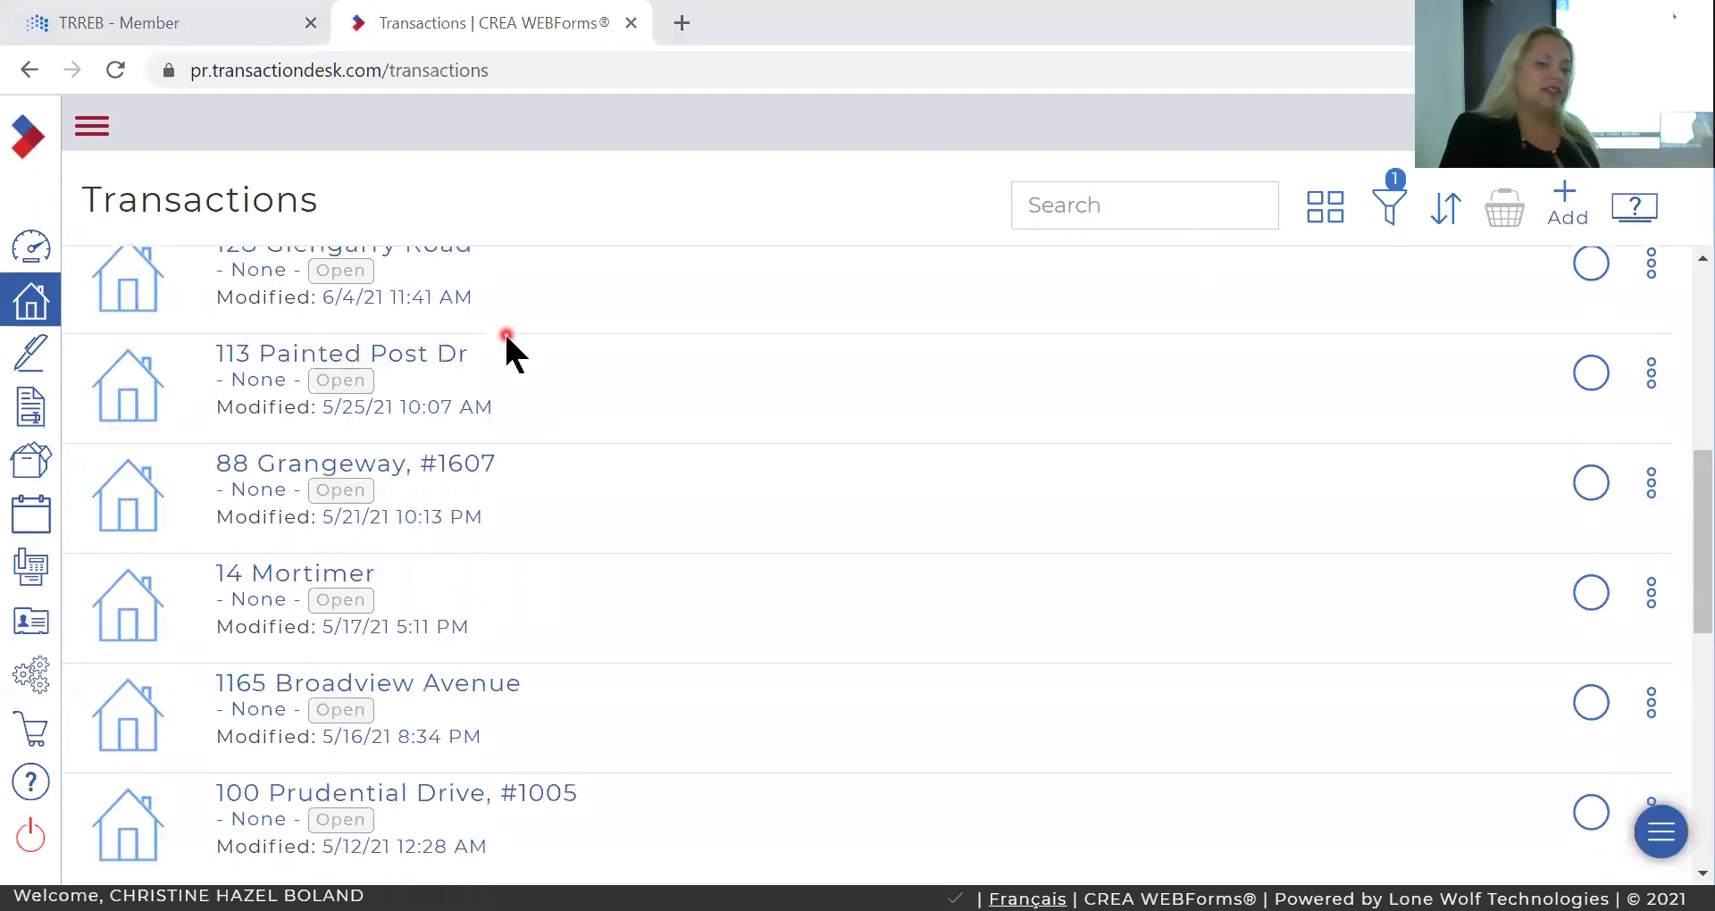
pyautogui.scroll(4, 506, 349)
pyautogui.scroll(2, 506, 348)
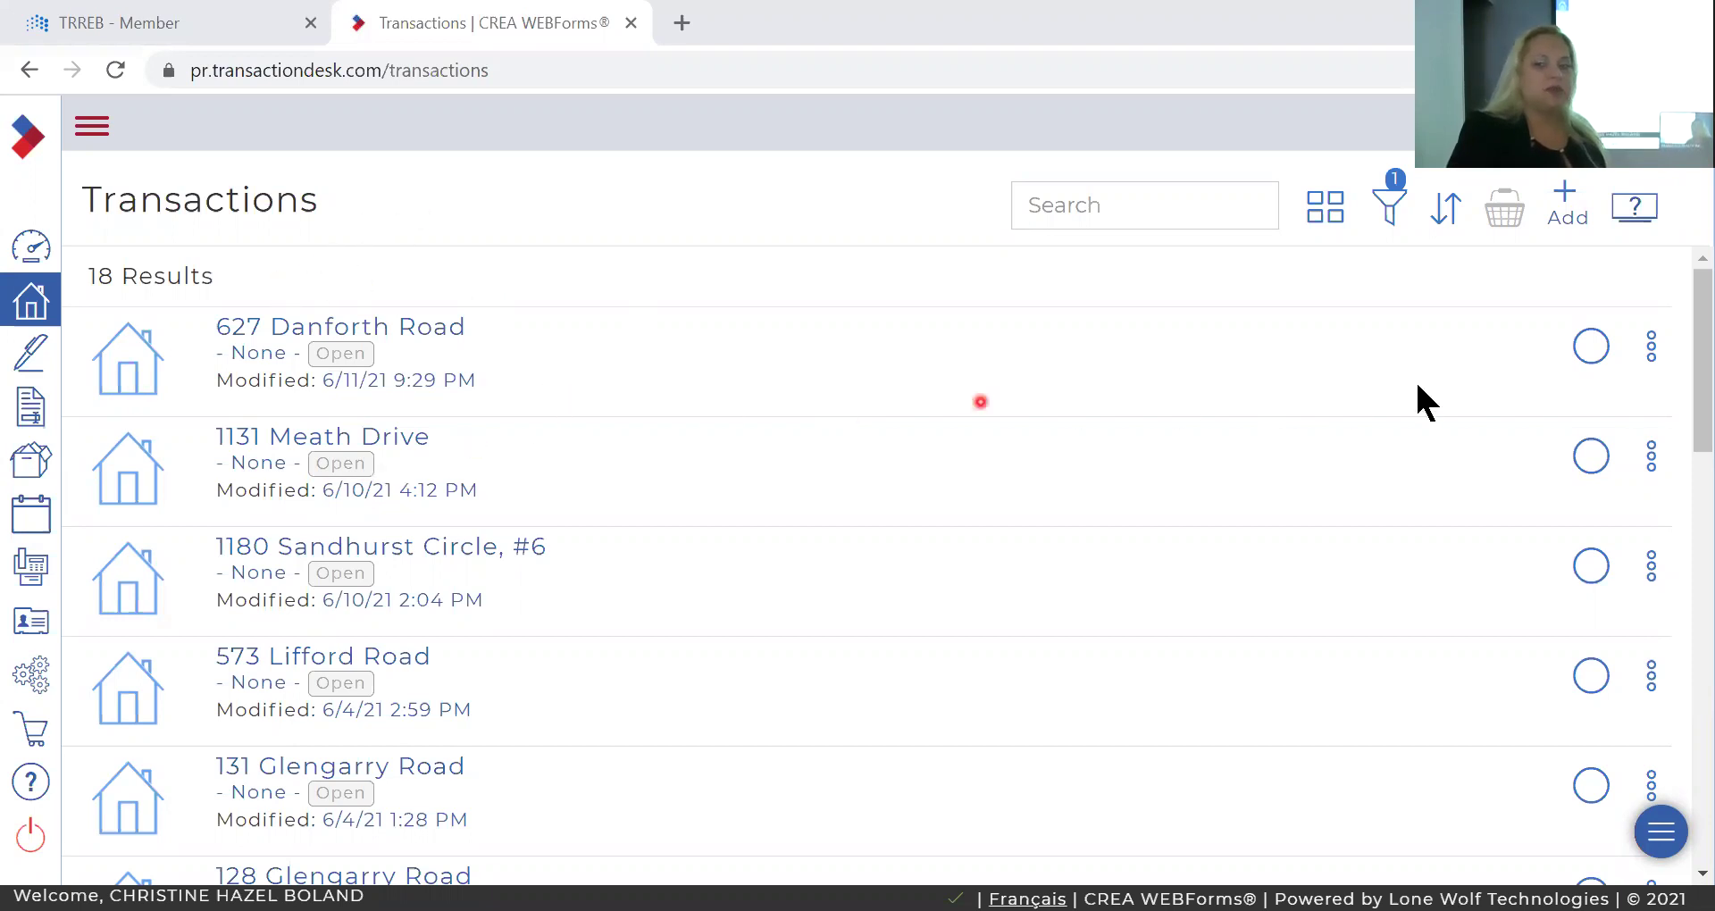
# Create transaction '123 Main' from the Freehold For Sale Listing template with the wizard enabled.
pyautogui.click(1572, 210)
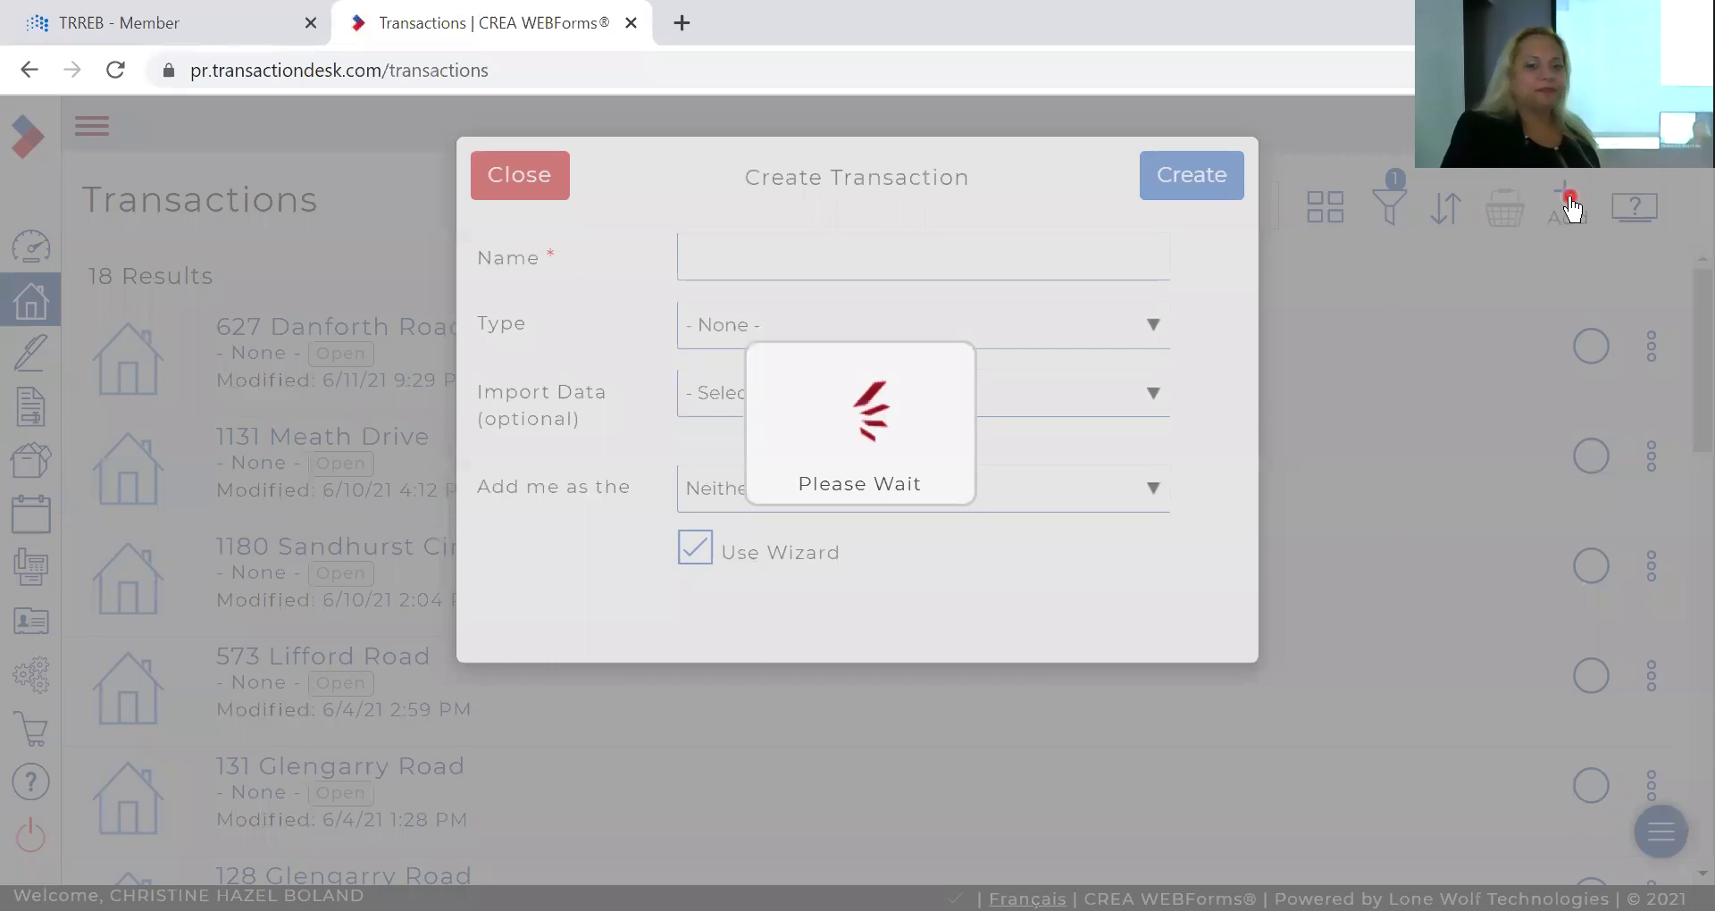
pyautogui.click(1003, 260)
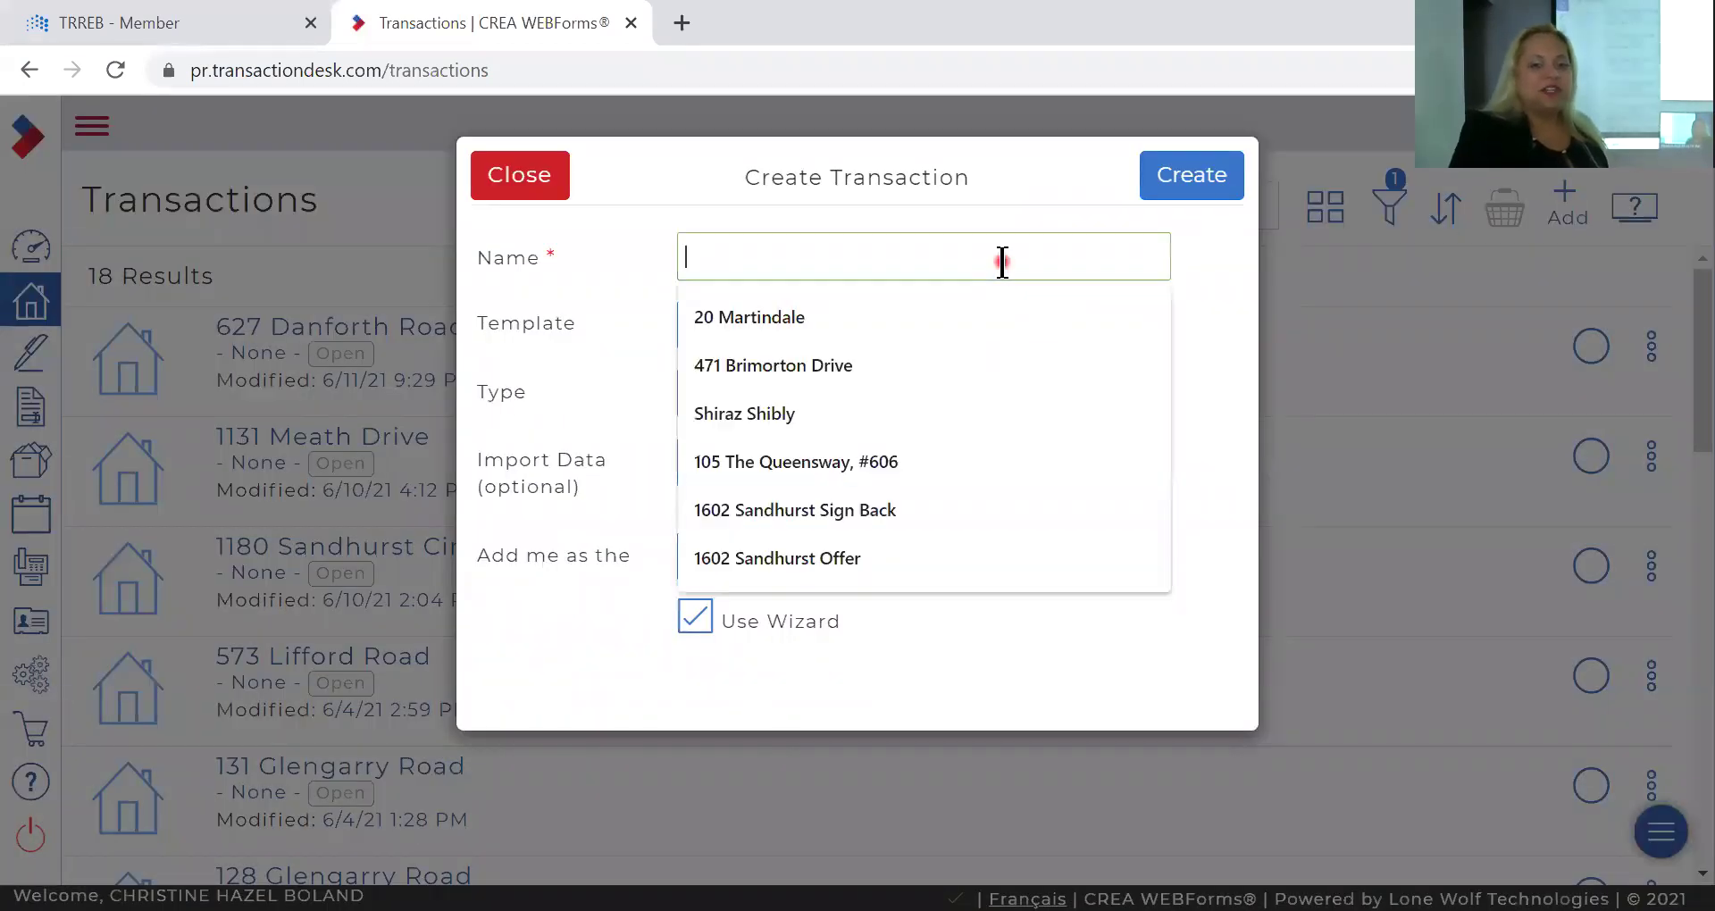
pyautogui.write('123')
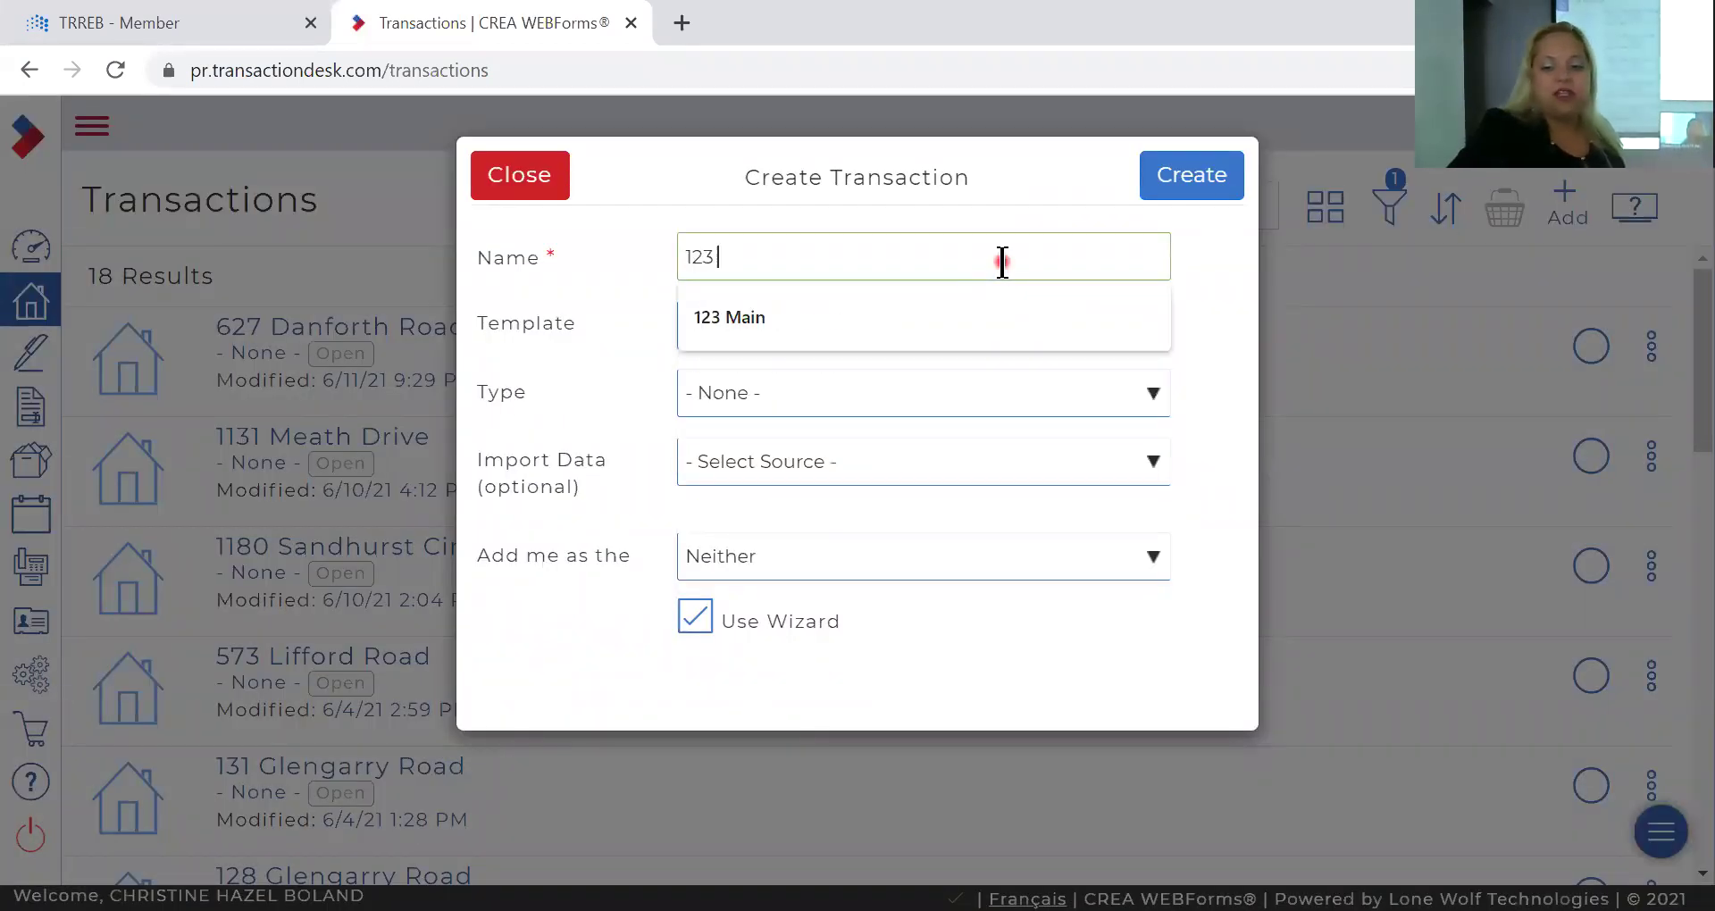
pyautogui.press('Down')
pyautogui.press('Return')
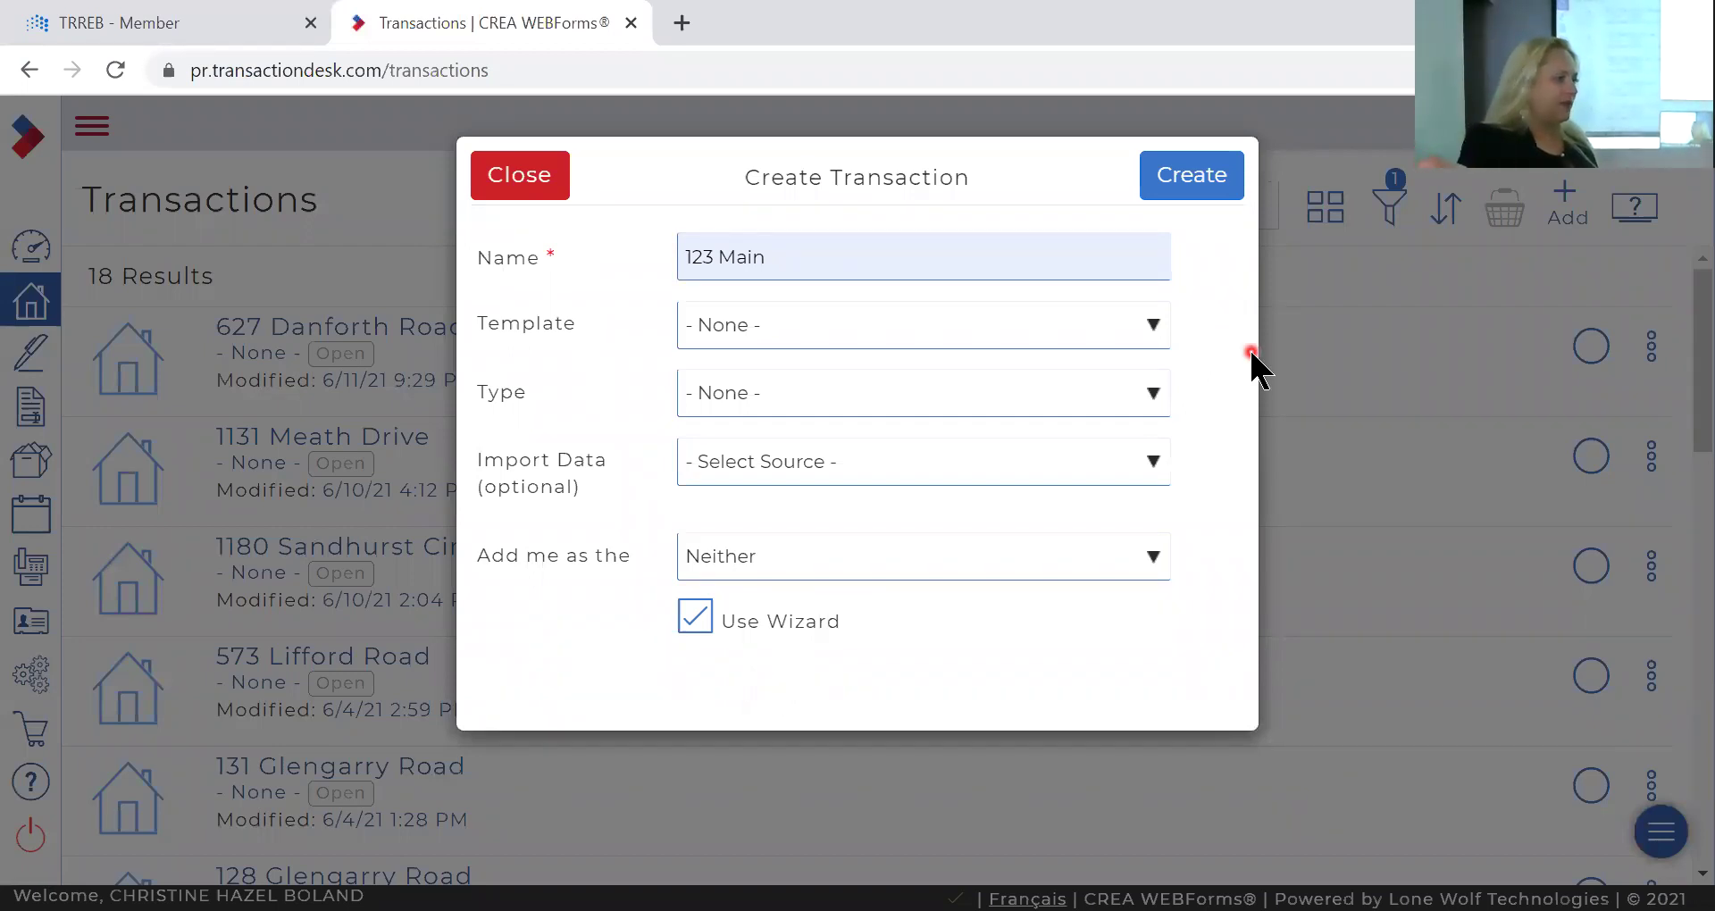
pyautogui.click(1103, 318)
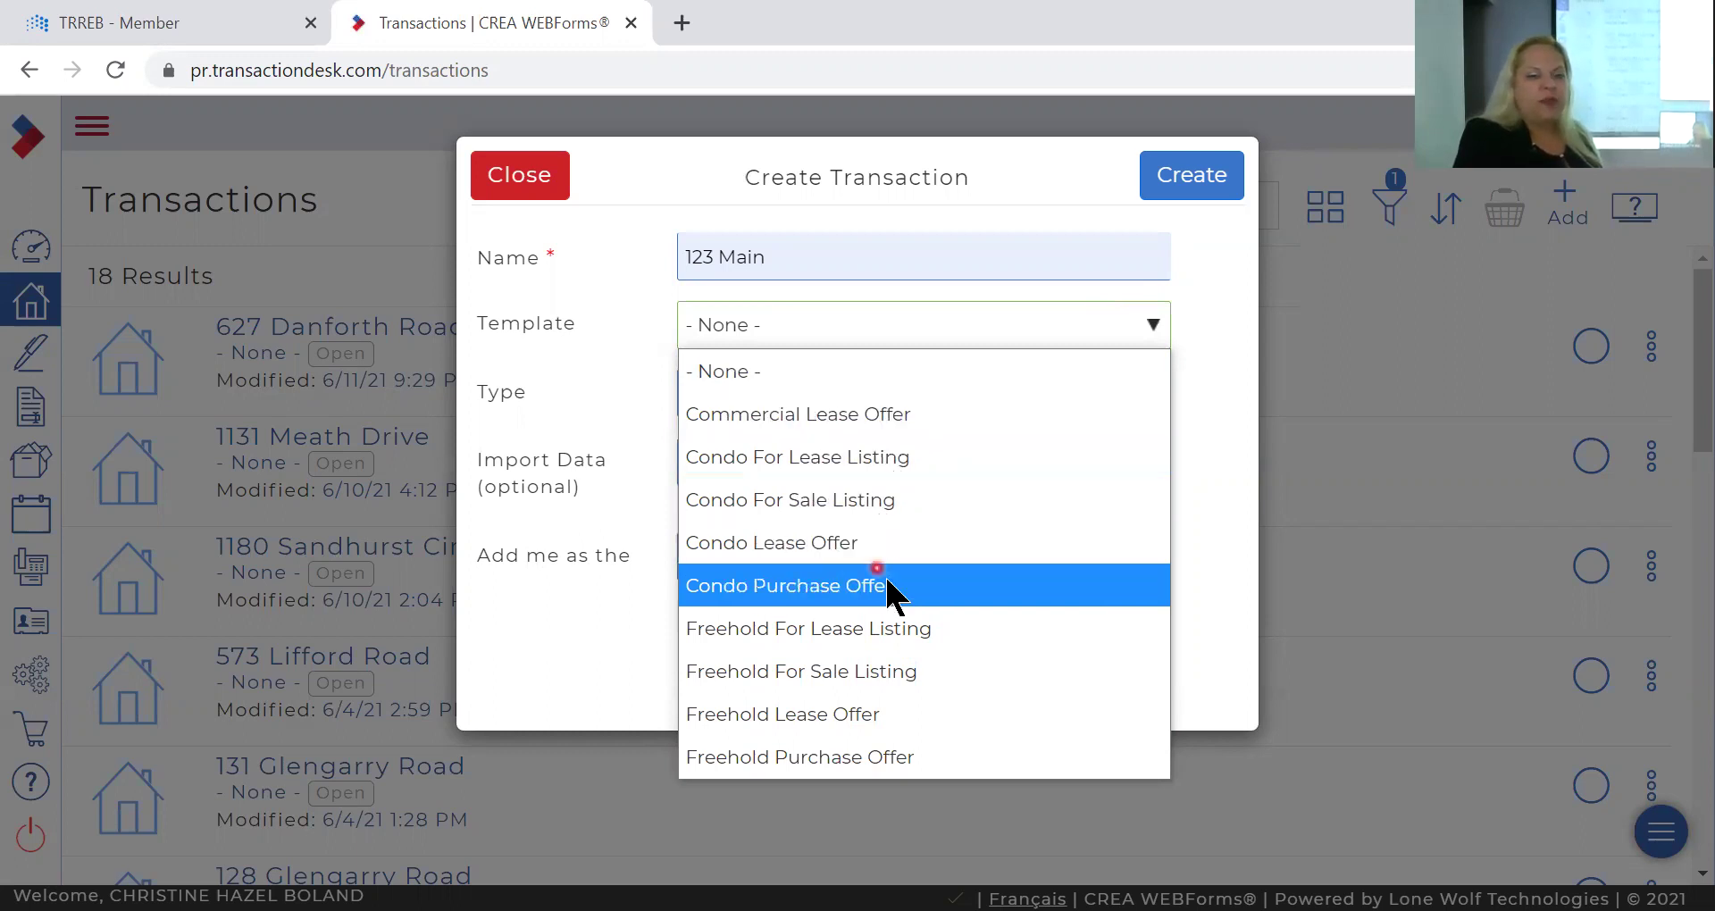
pyautogui.click(879, 670)
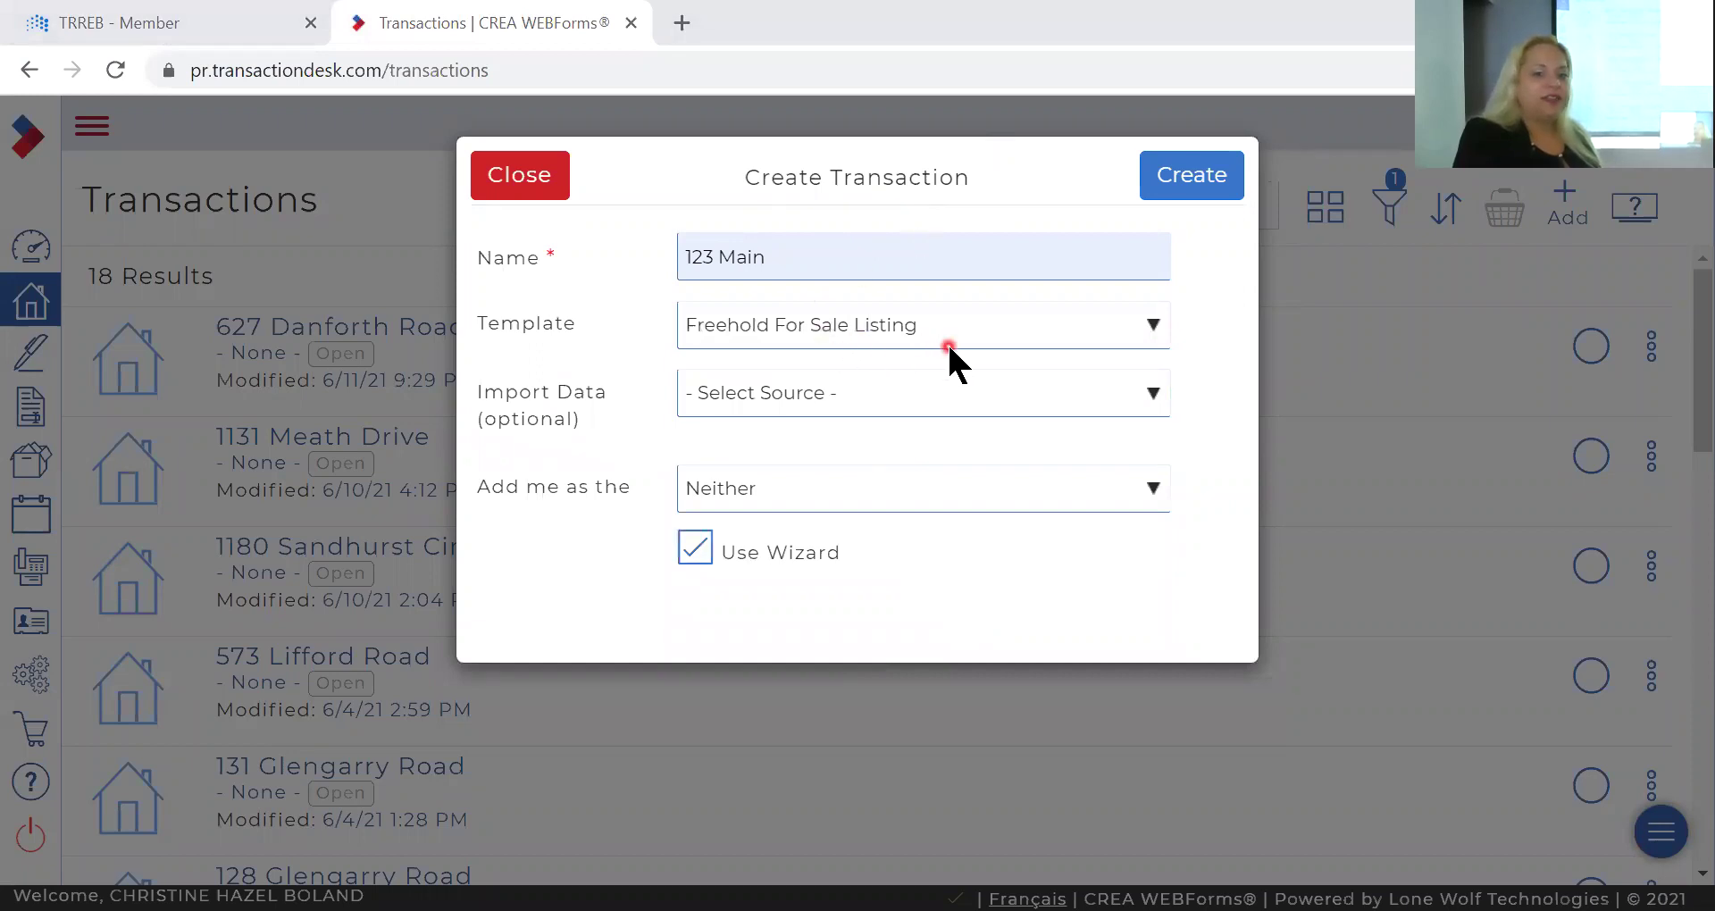
pyautogui.click(1200, 183)
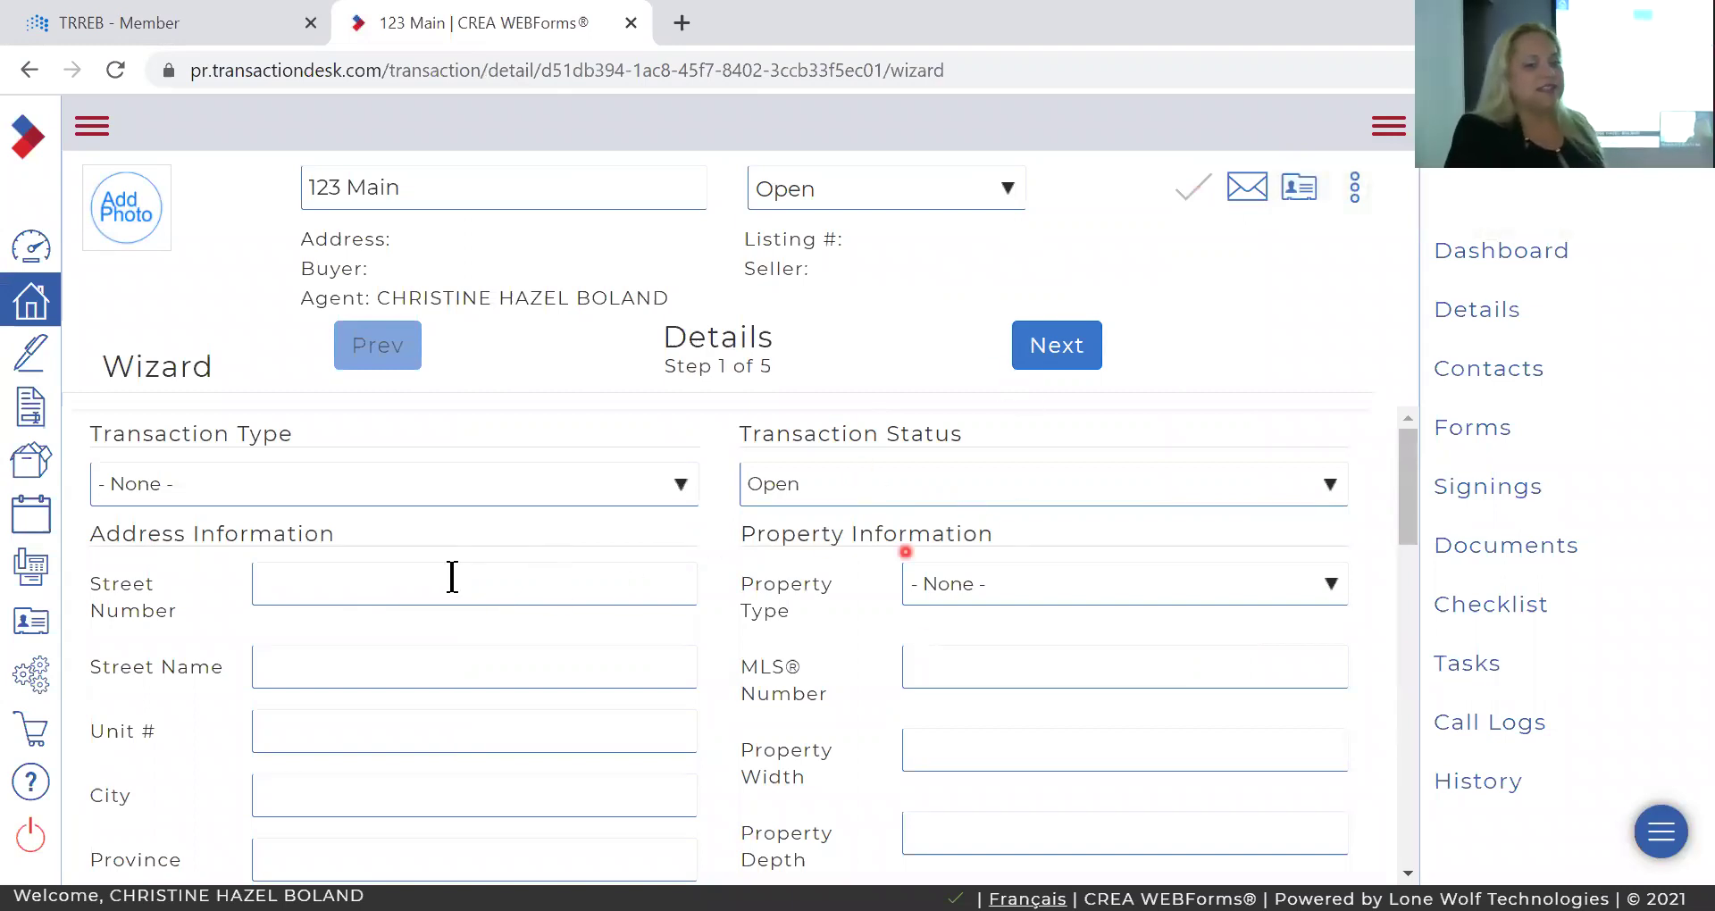
# Advance through Details, Transaction Dates, Contacts, Forms and Documents to the 123 Main dashboard.
pyautogui.scroll(-3, 490, 586)
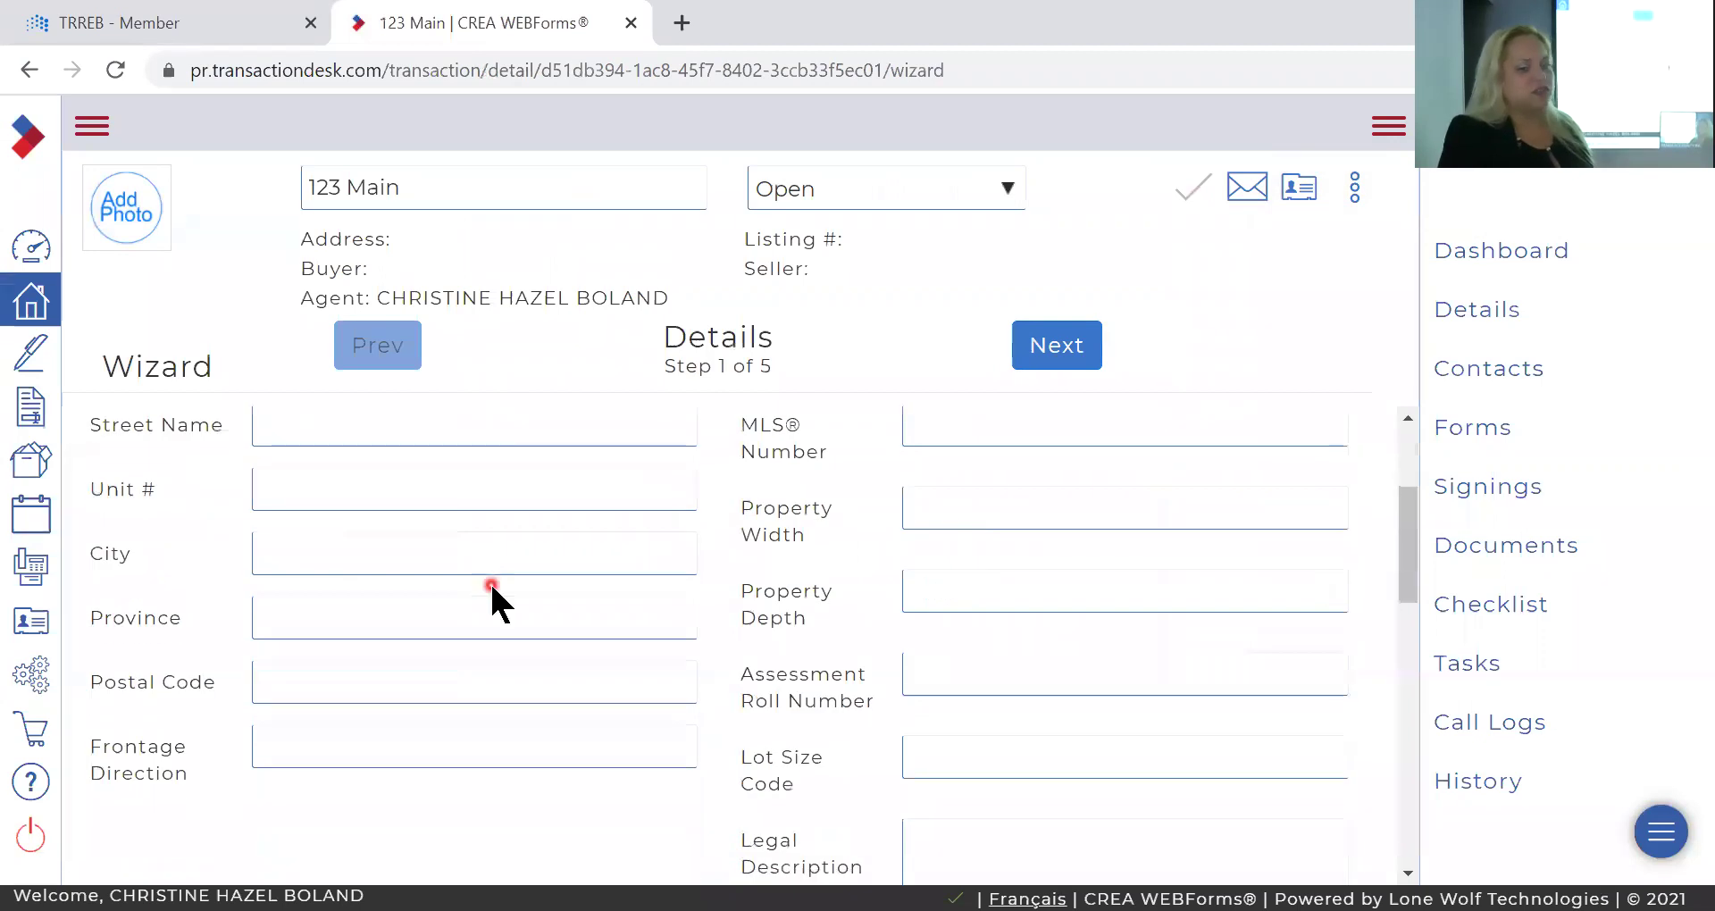
pyautogui.click(1043, 350)
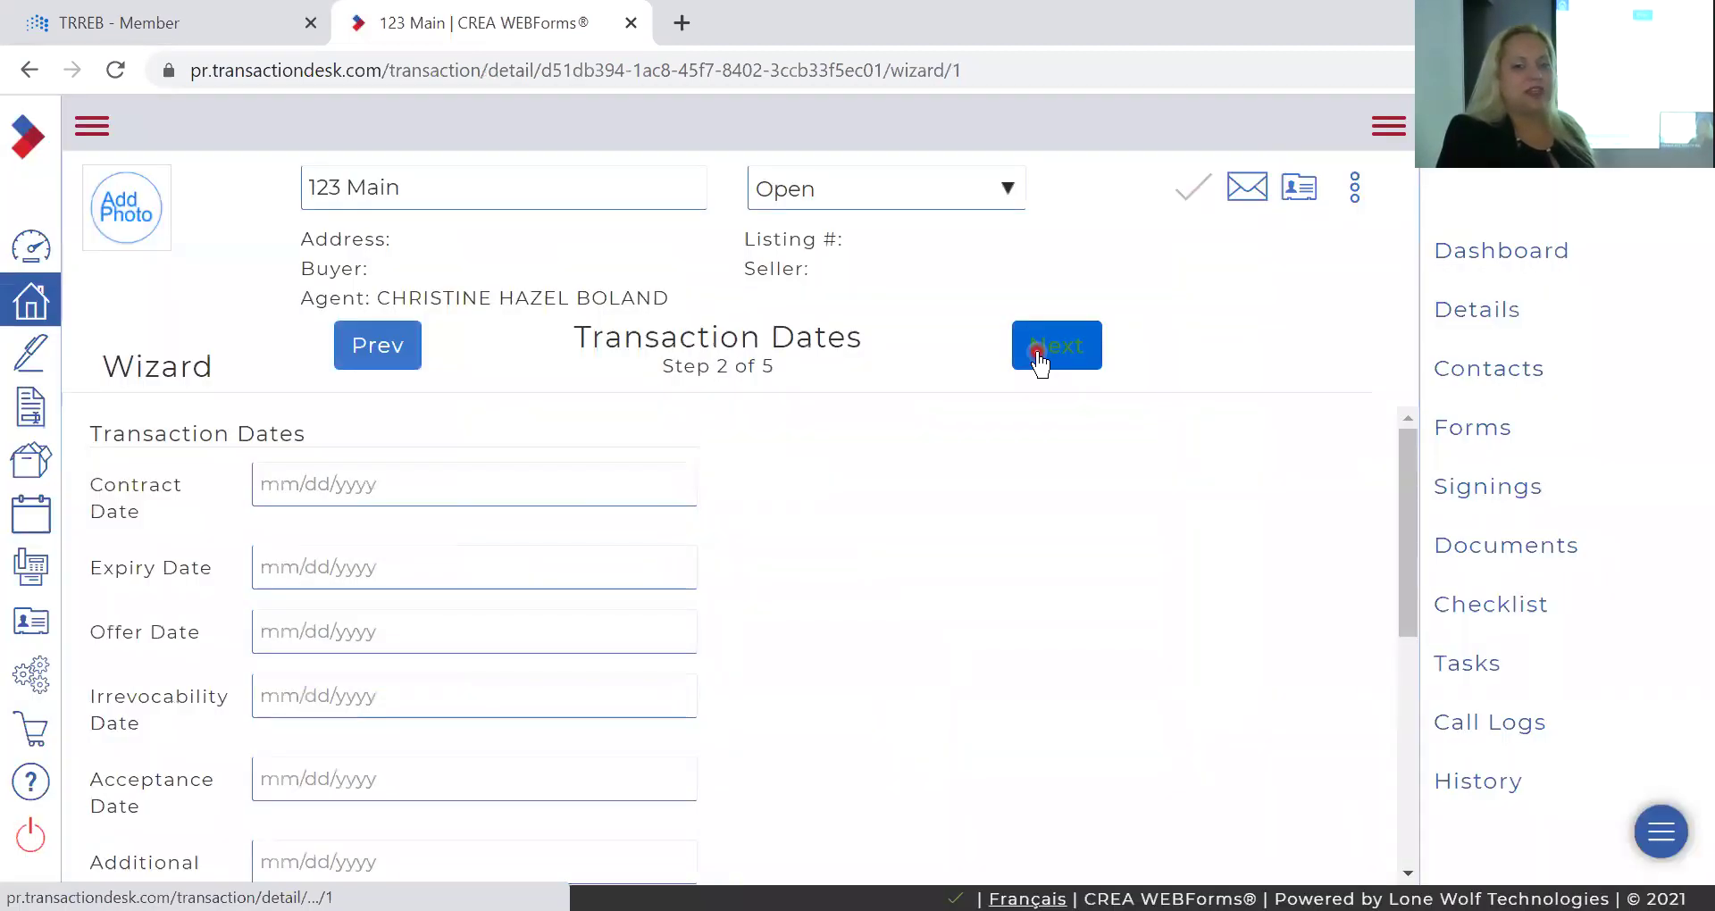
pyautogui.click(1038, 358)
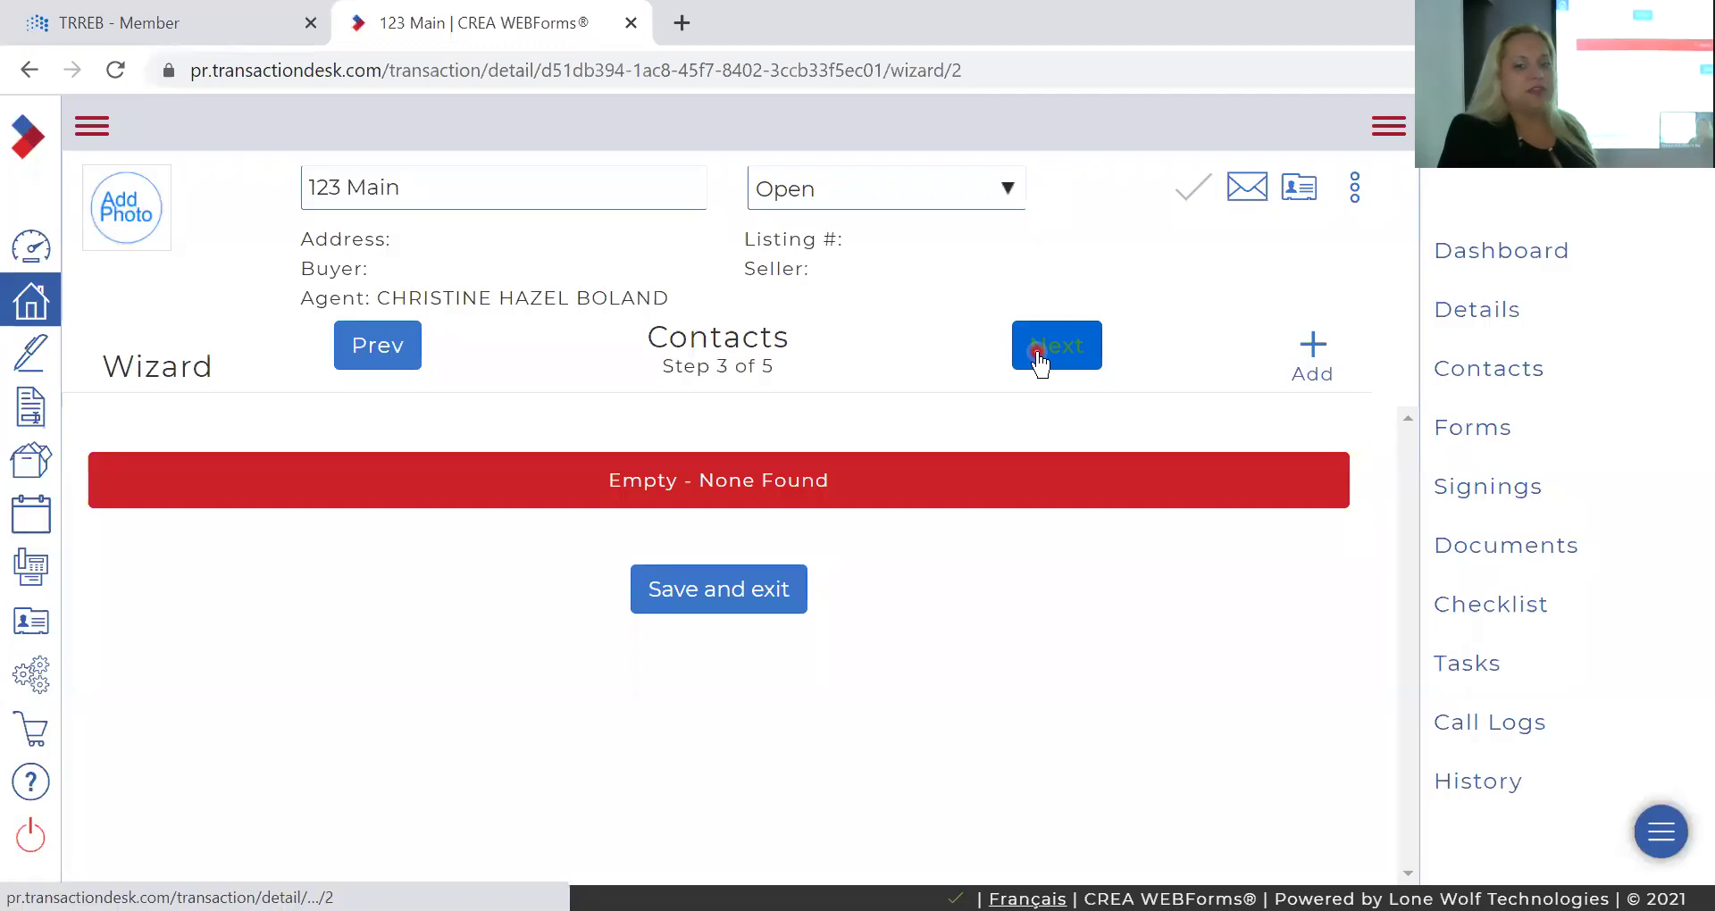
pyautogui.click(1039, 358)
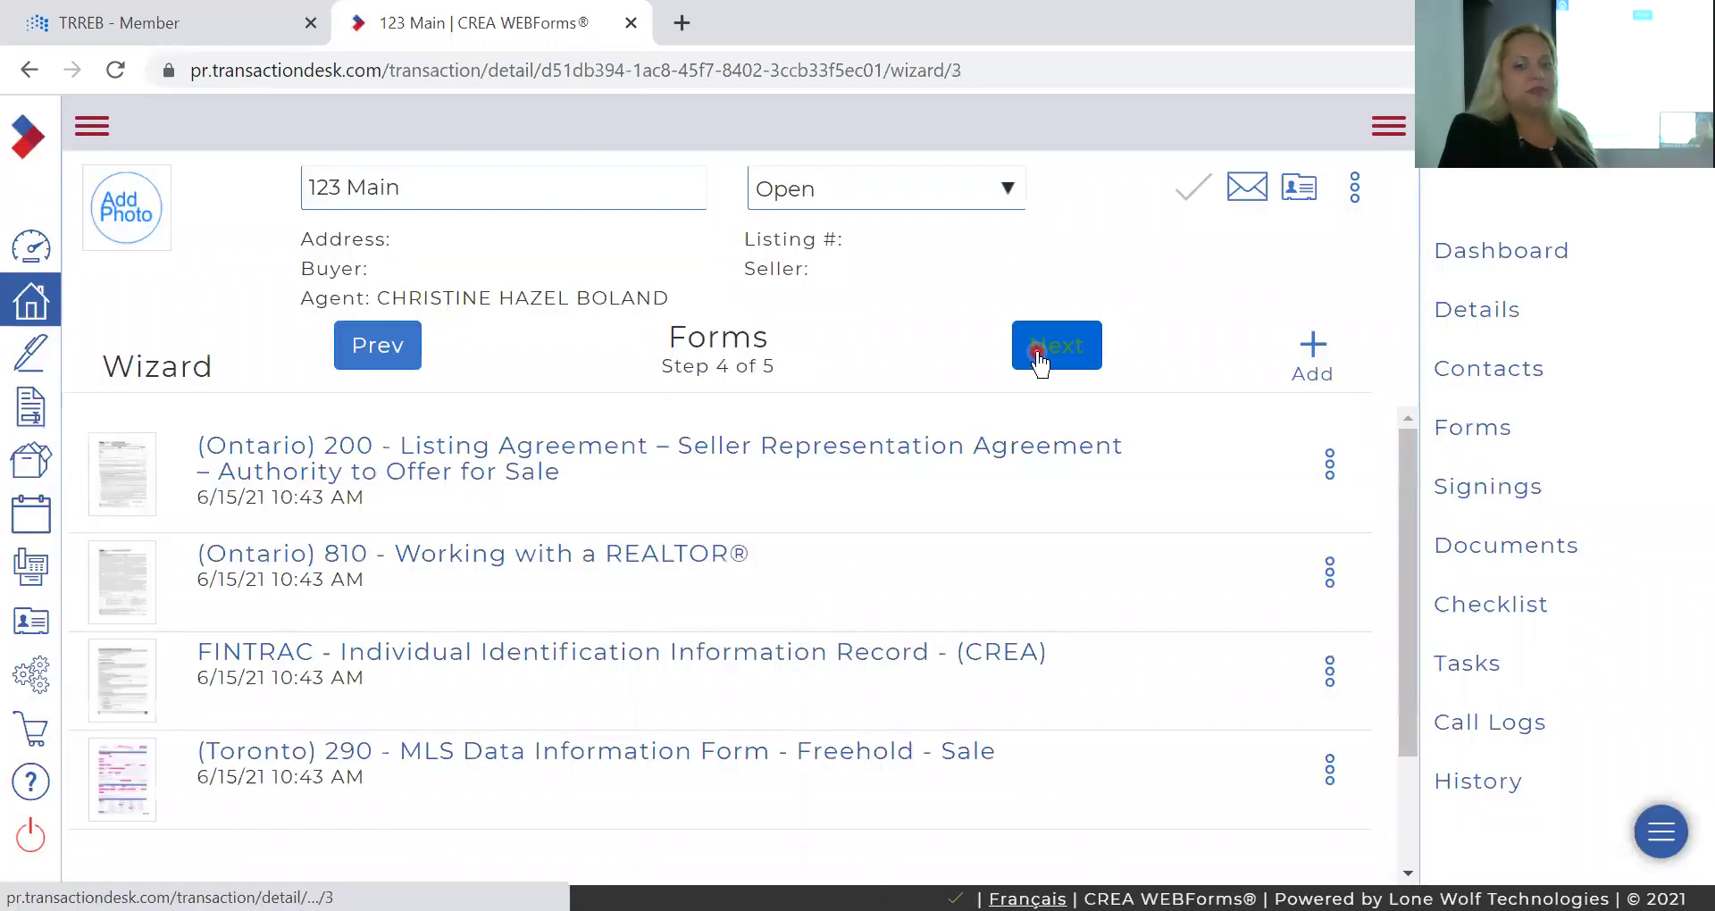
pyautogui.click(1038, 357)
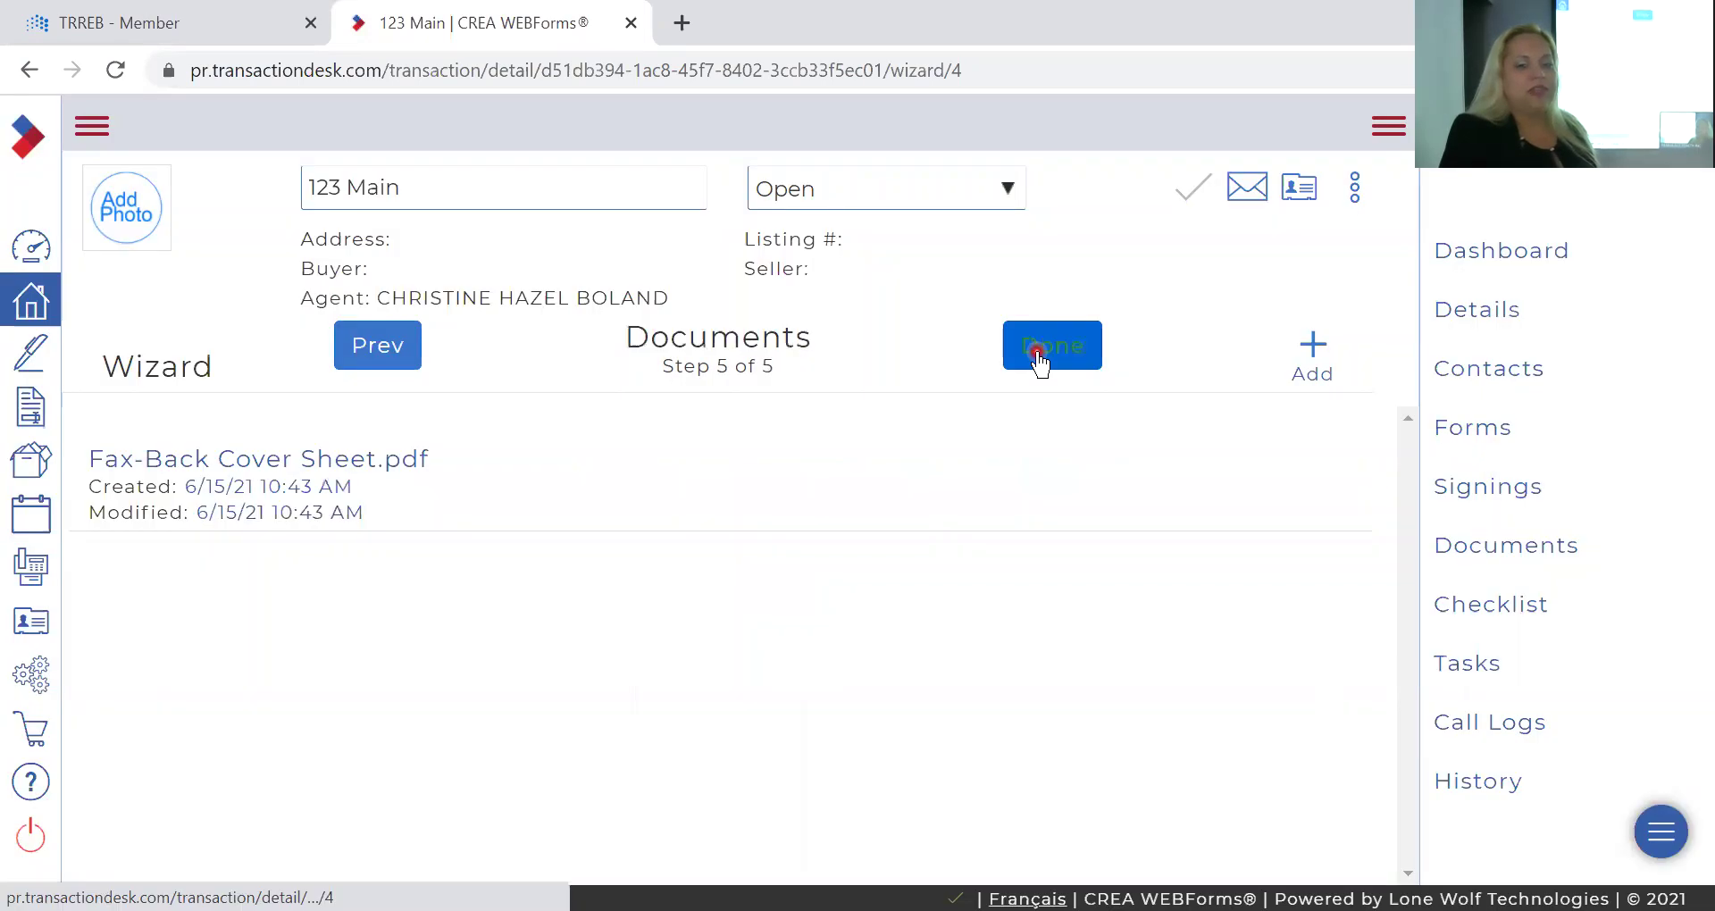
pyautogui.click(1039, 357)
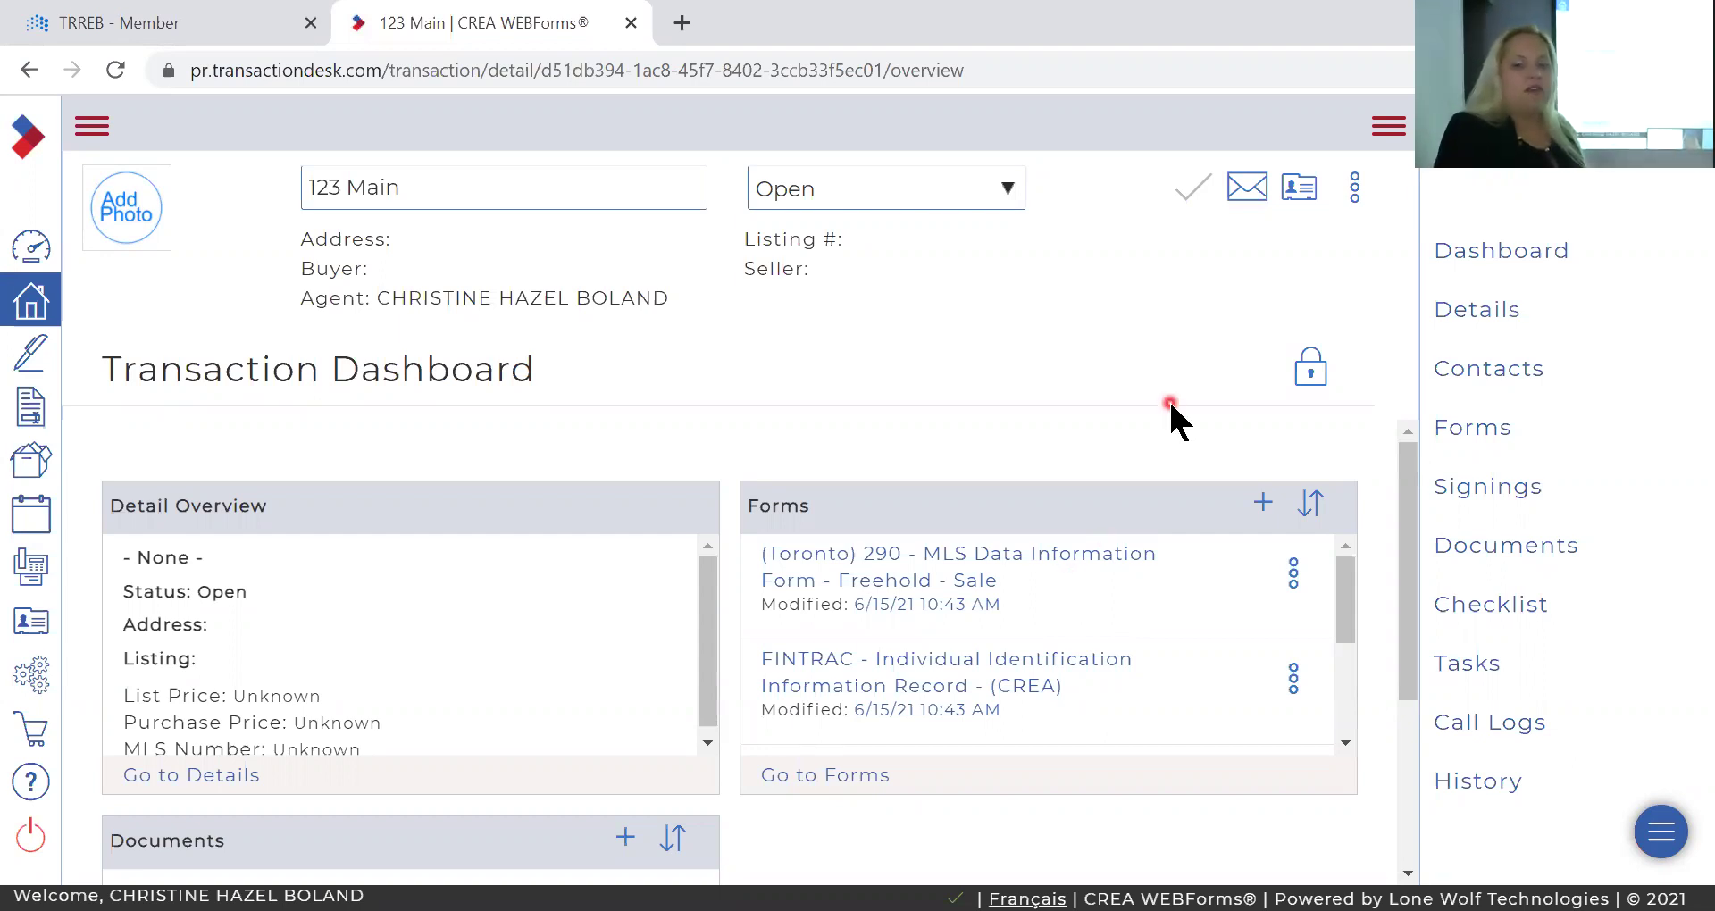
# Open the (Toronto) 290 MLS Data Information Form from the dashboard's Forms panel.
pyautogui.scroll(-3, 716, 498)
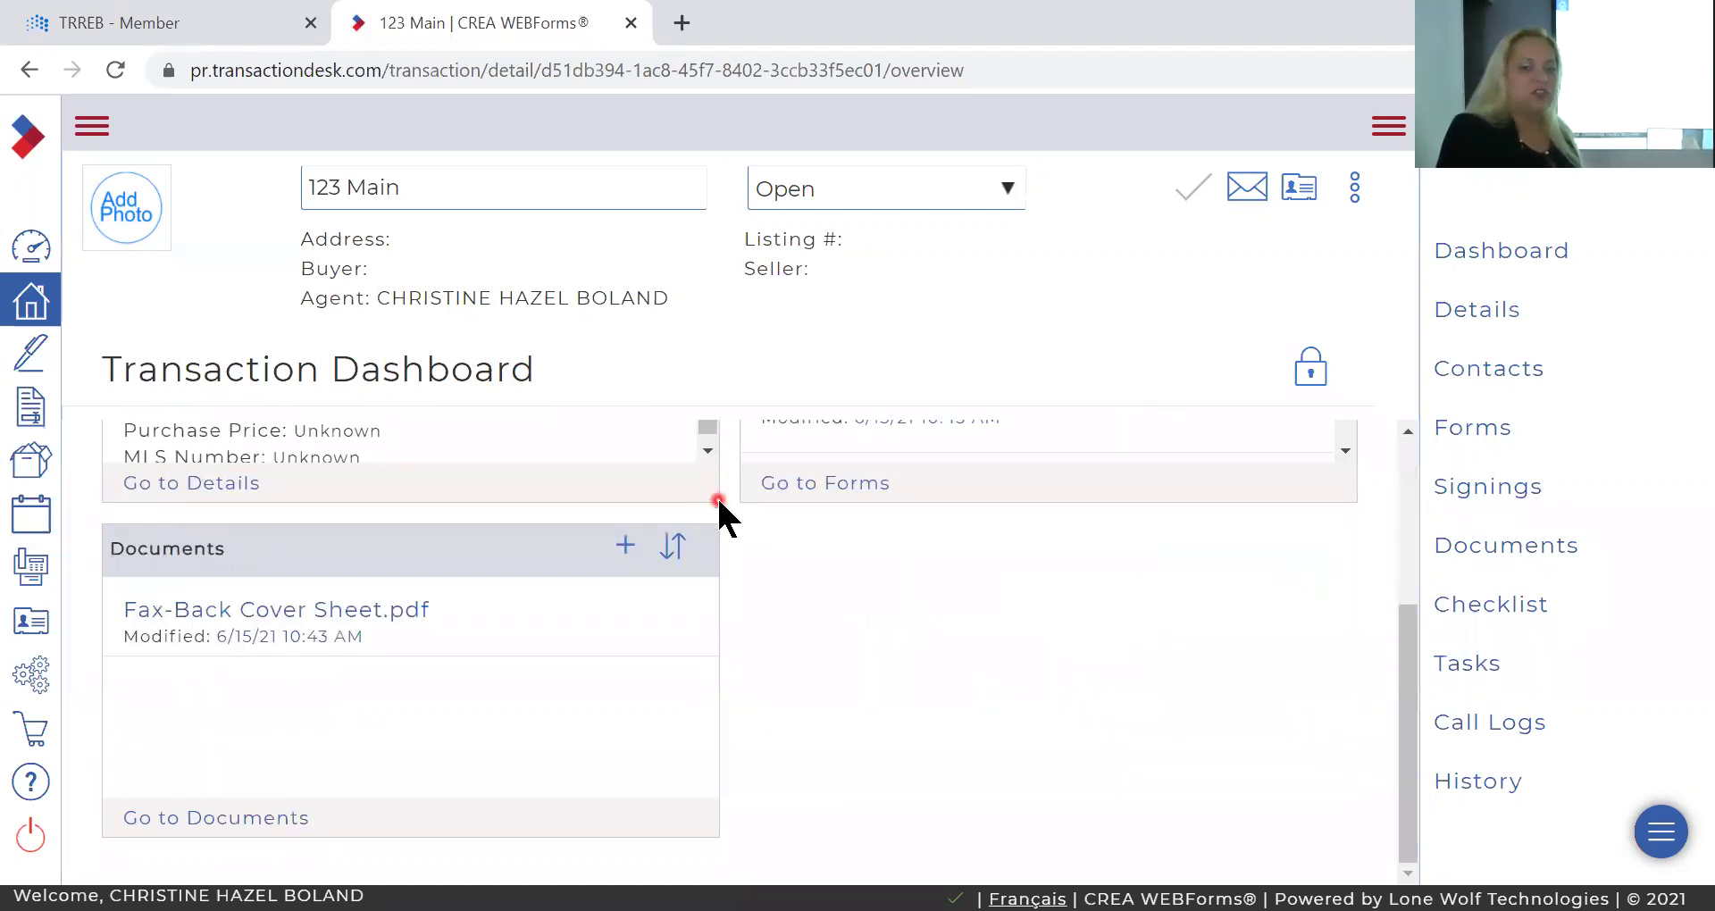
pyautogui.scroll(3, 719, 512)
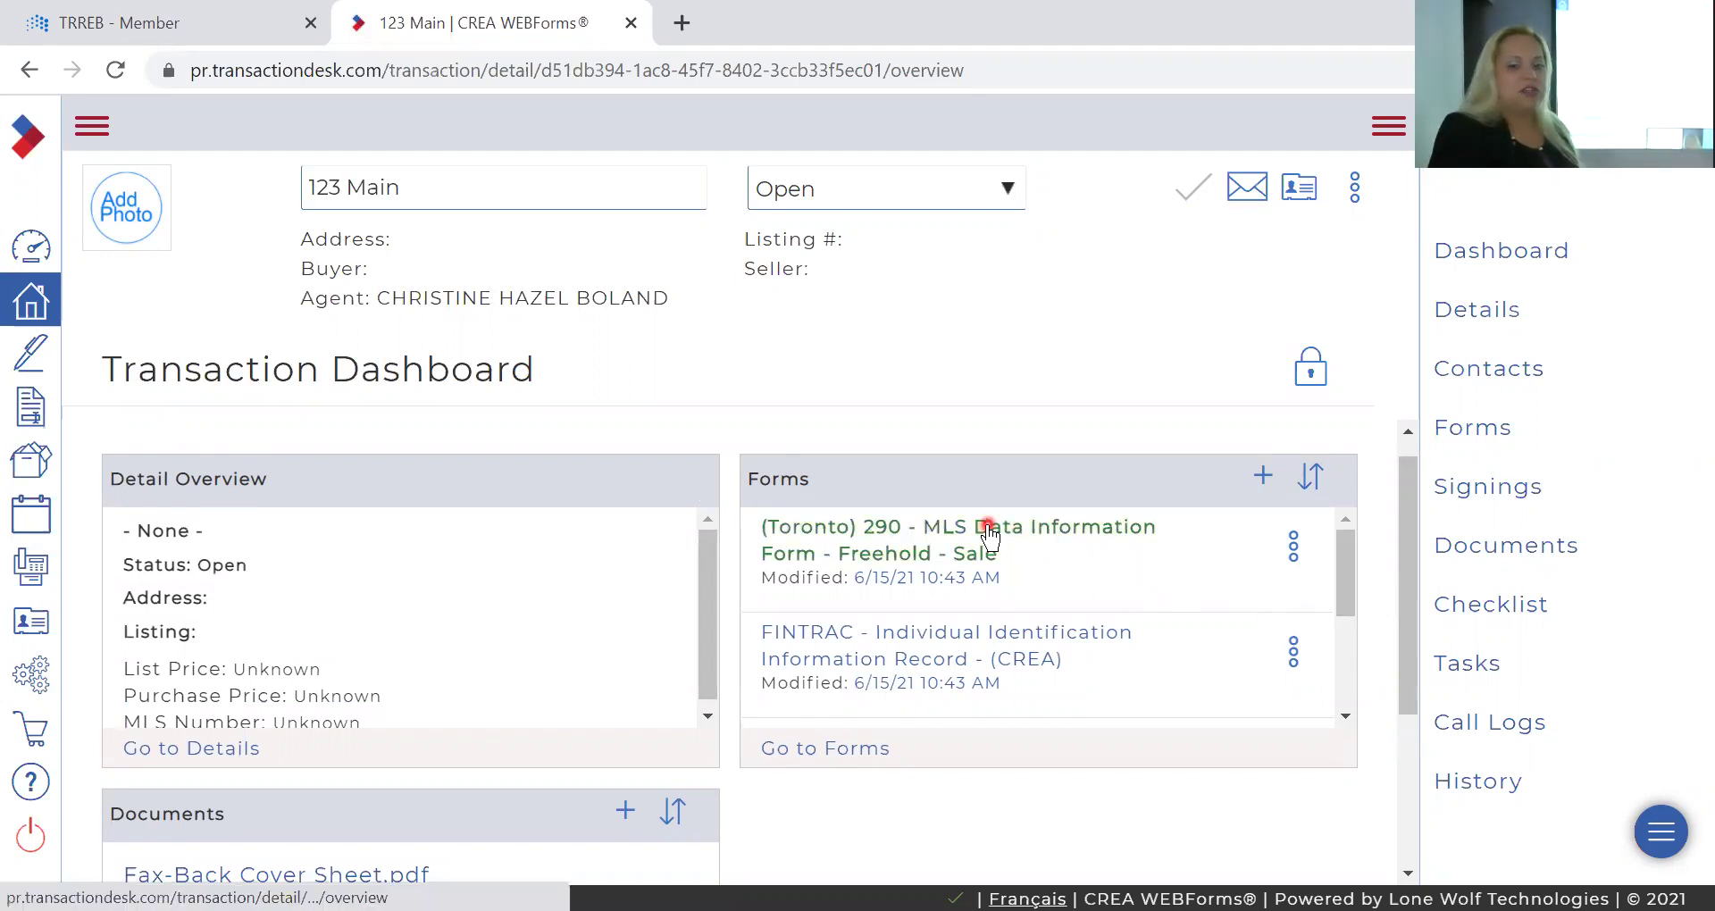
pyautogui.click(939, 552)
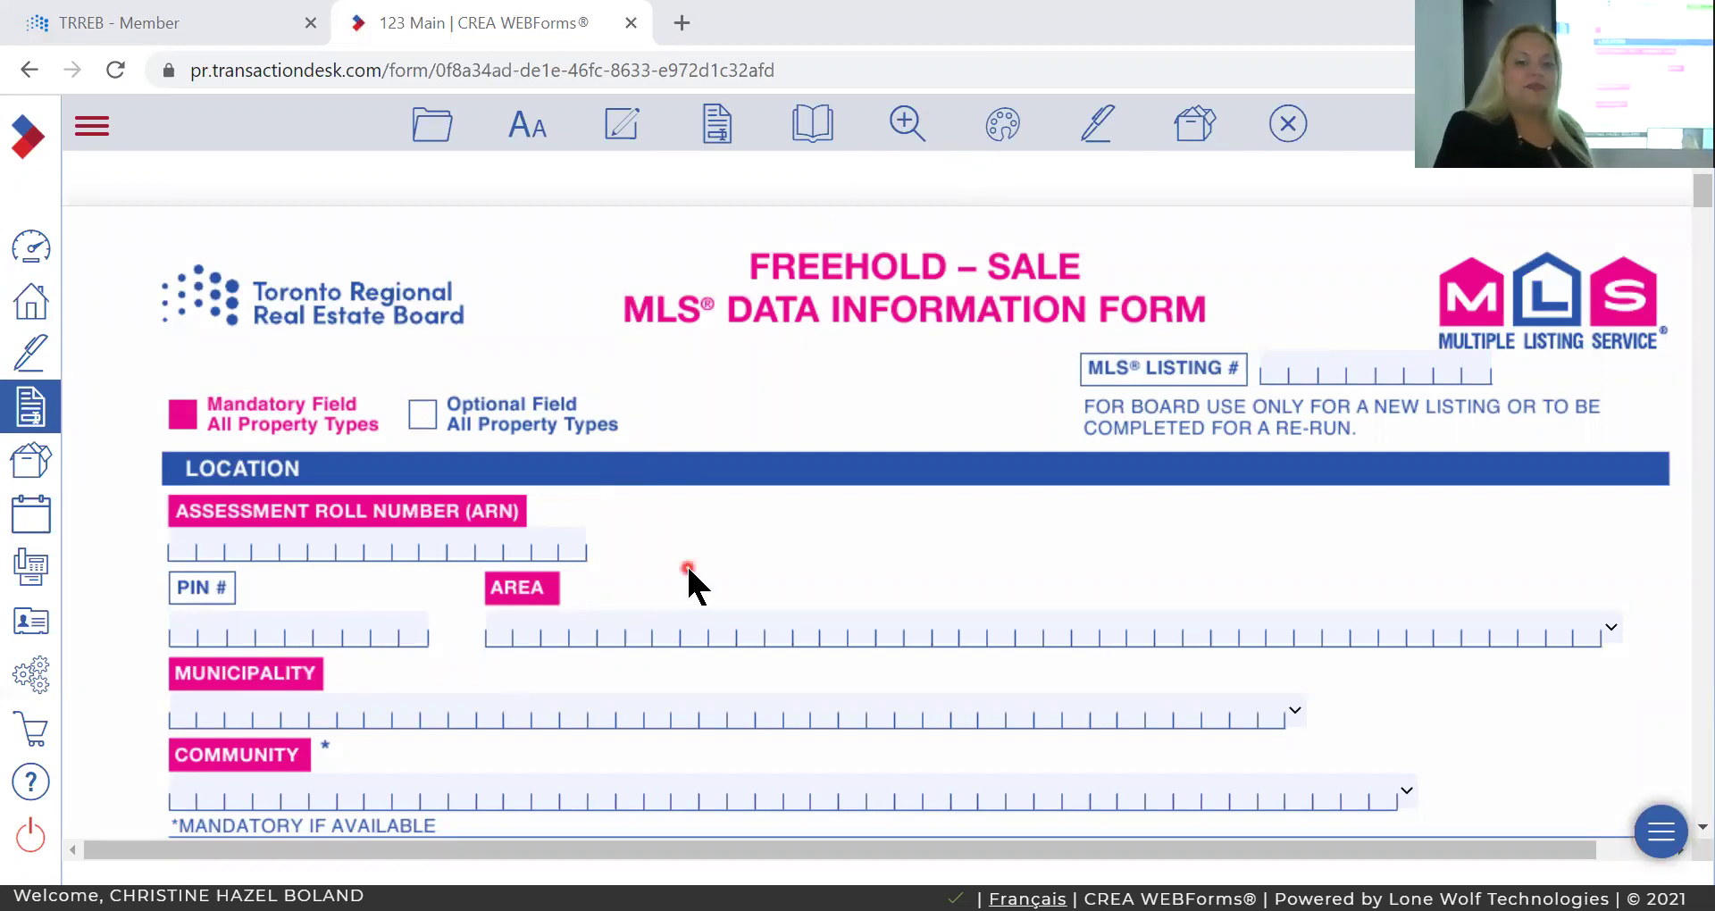
# Enter the seller's full name in the MLS form's Seller Name field.
pyautogui.scroll(-1, 689, 569)
pyautogui.scroll(-10, 688, 568)
pyautogui.scroll(4, 688, 569)
pyautogui.scroll(6, 688, 569)
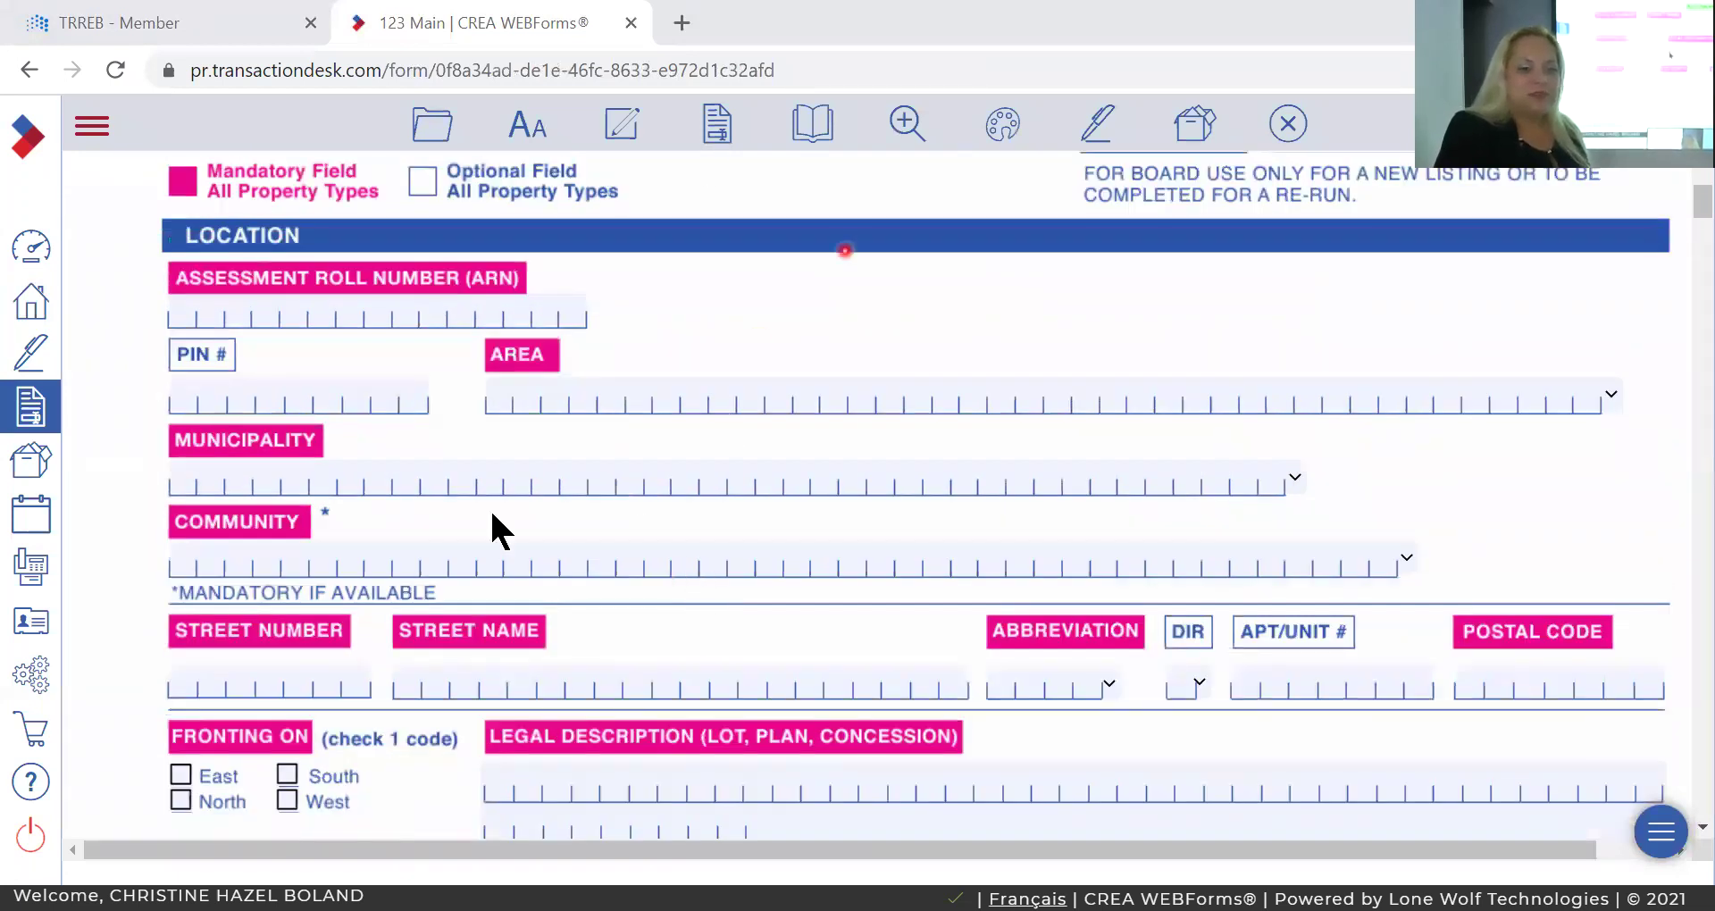
pyautogui.scroll(-10, 492, 514)
pyautogui.scroll(-5, 492, 518)
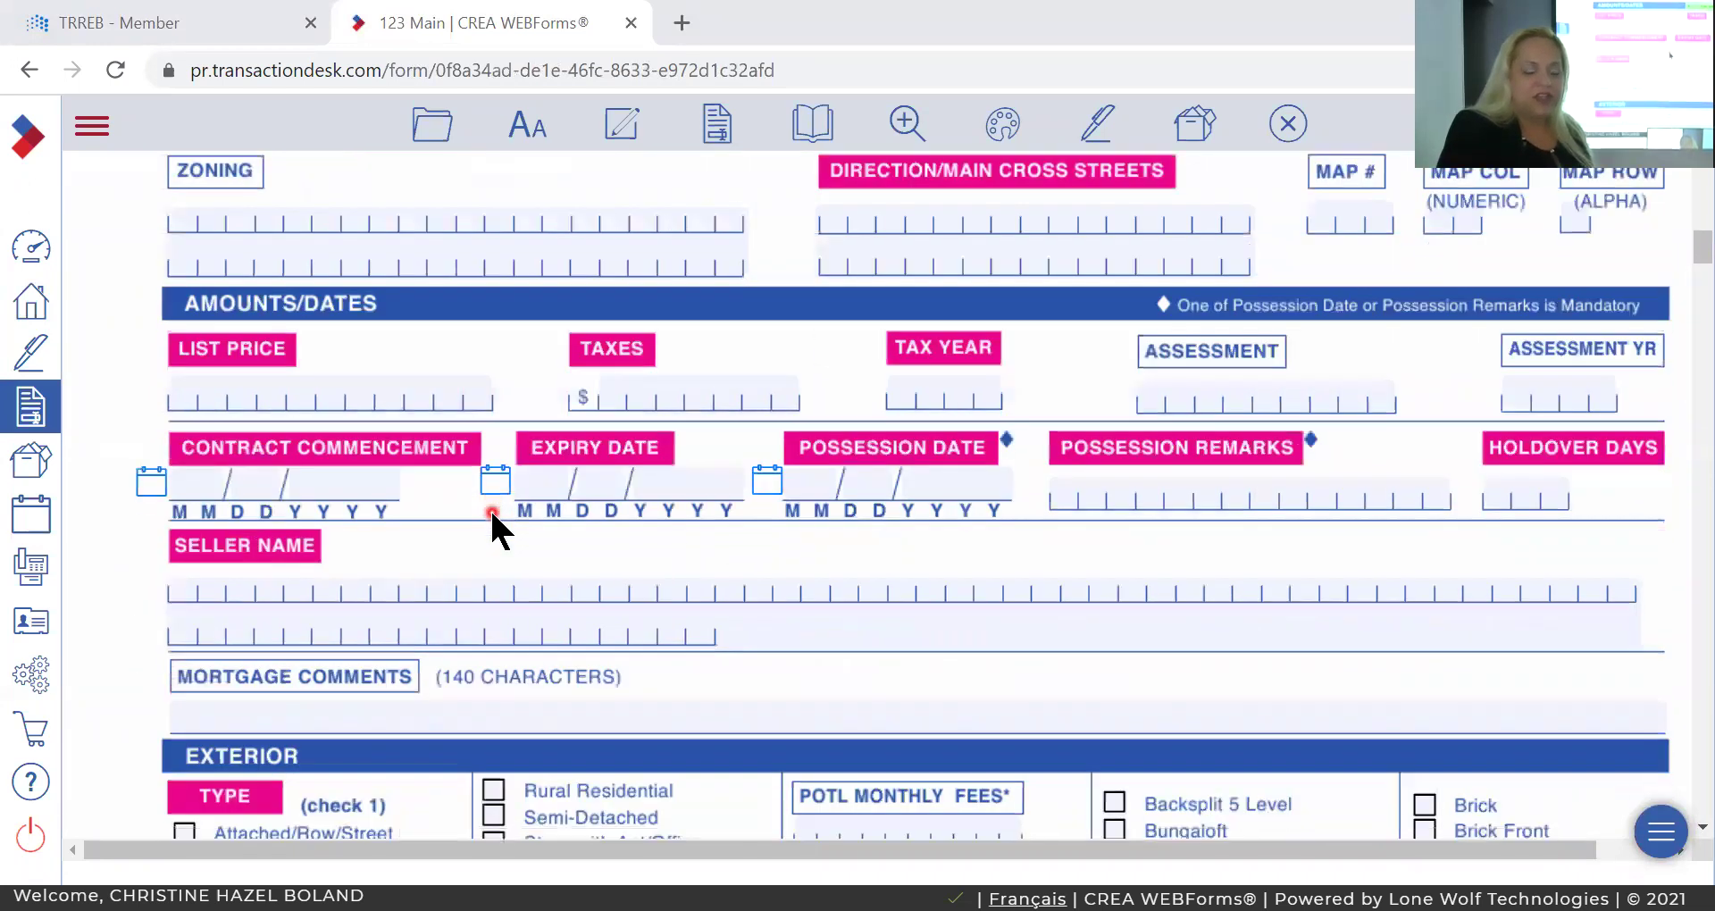
pyautogui.click(198, 586)
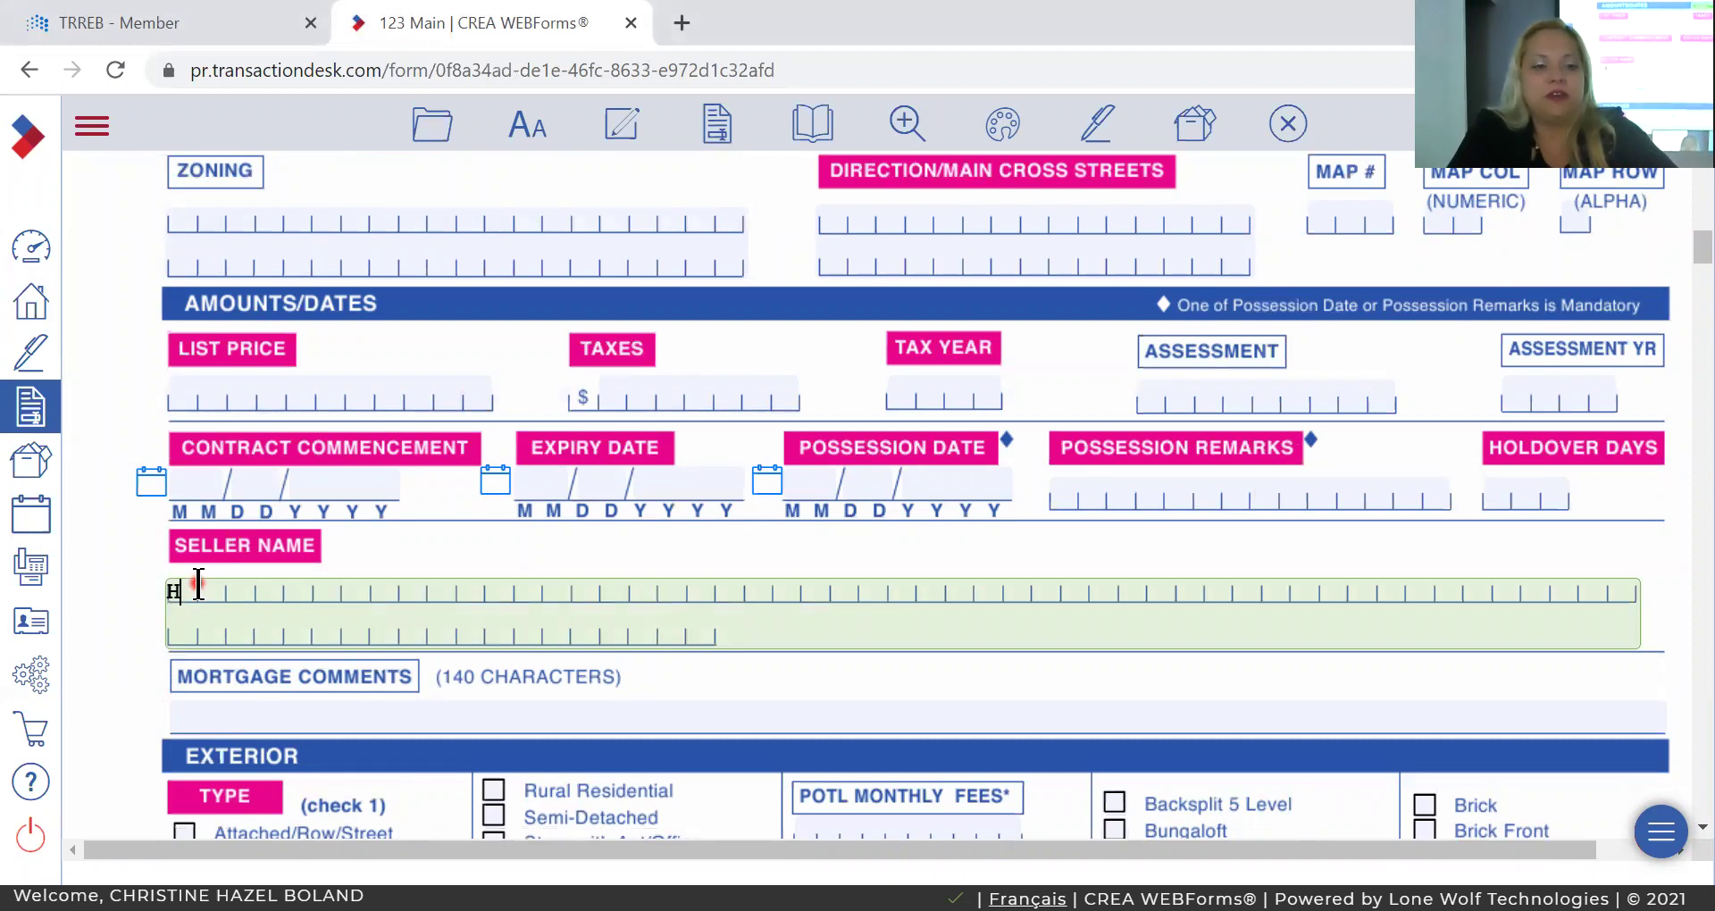
pyautogui.write('cHRISTINE')
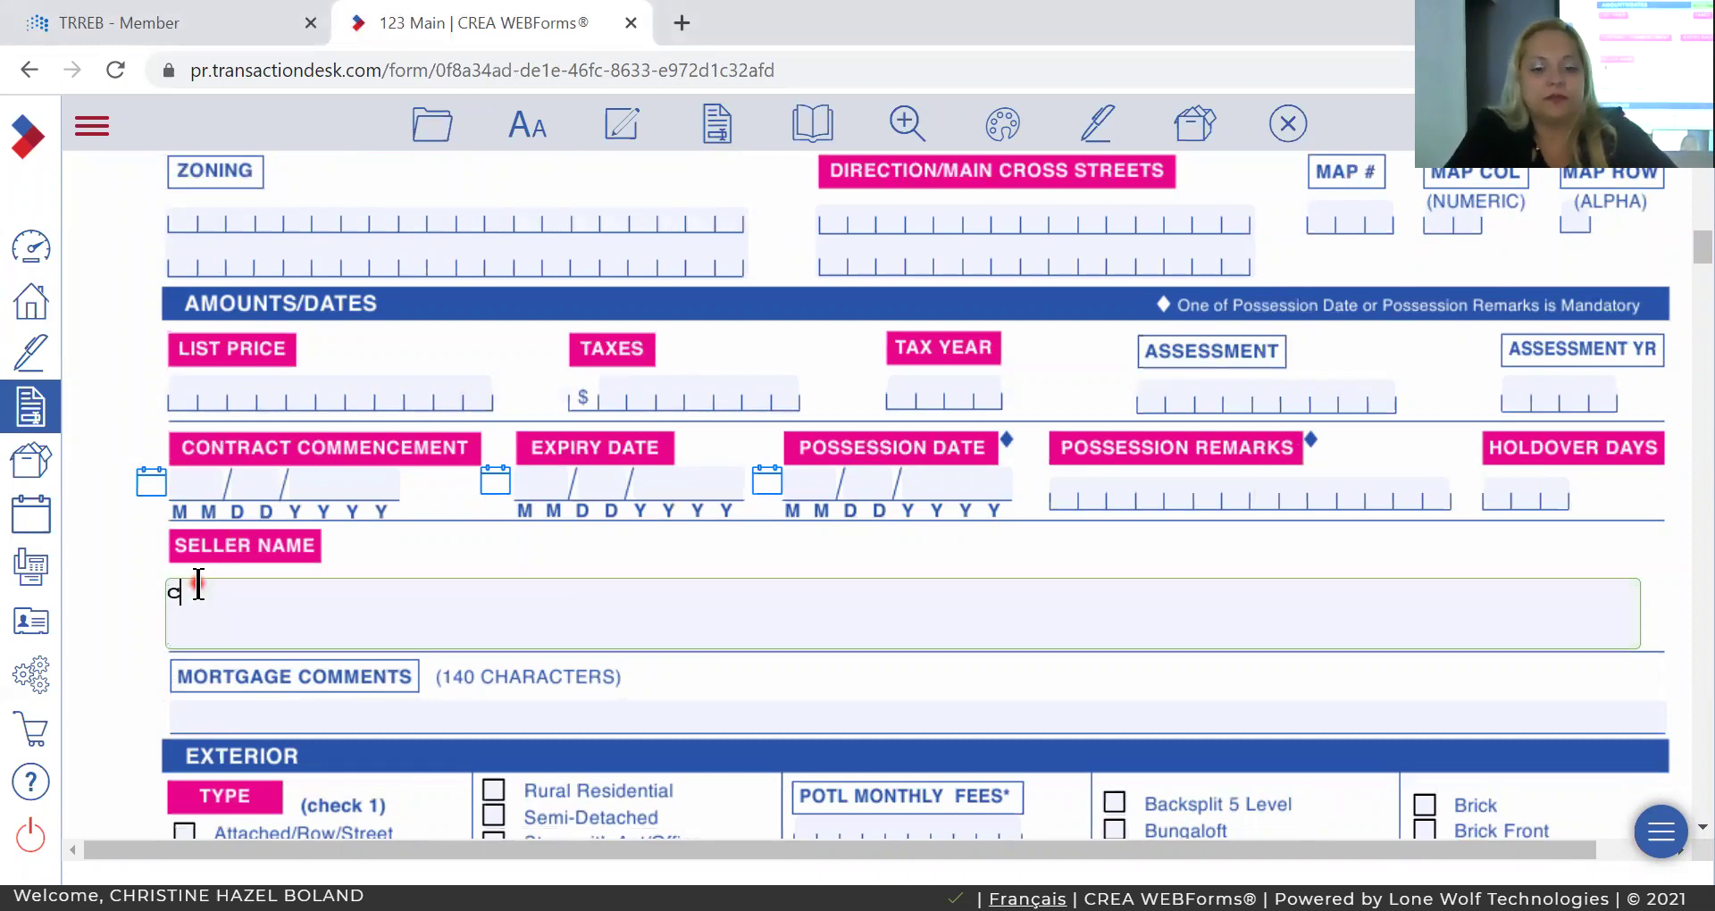
pyautogui.press('BackSpace')
pyautogui.press('BackSpace')
pyautogui.press('BackSpace')
pyautogui.press('BackSpace')
pyautogui.press('BackSpace')
pyautogui.press('BackSpace')
pyautogui.press('BackSpace')
pyautogui.press('BackSpace')
pyautogui.press('BackSpace')
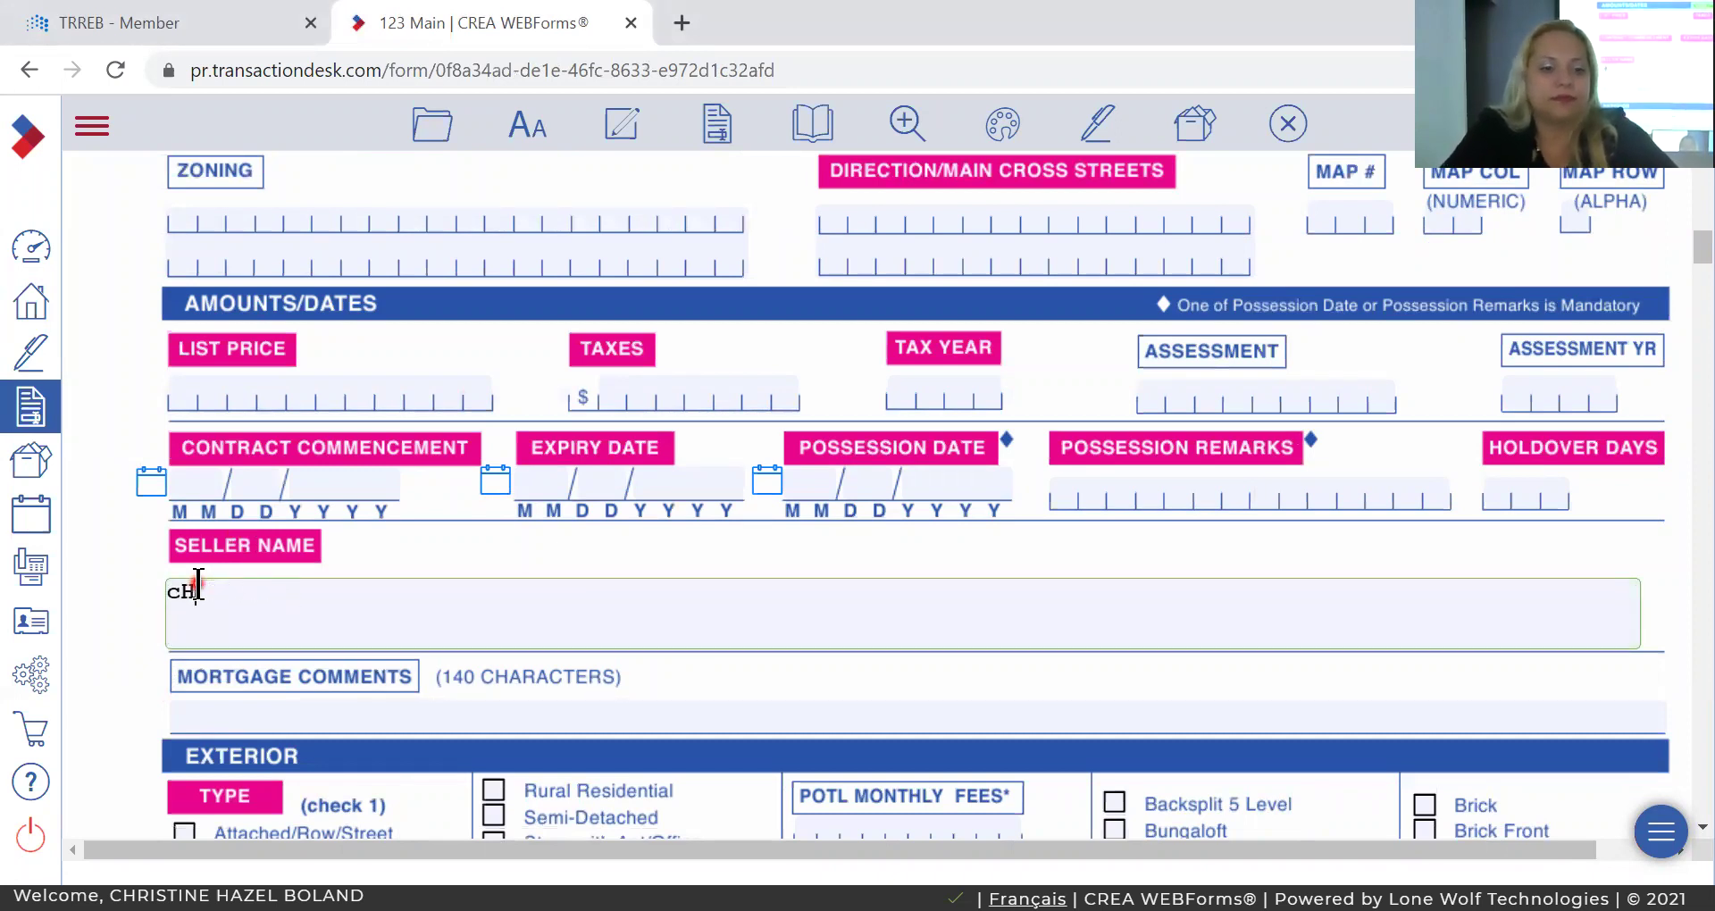
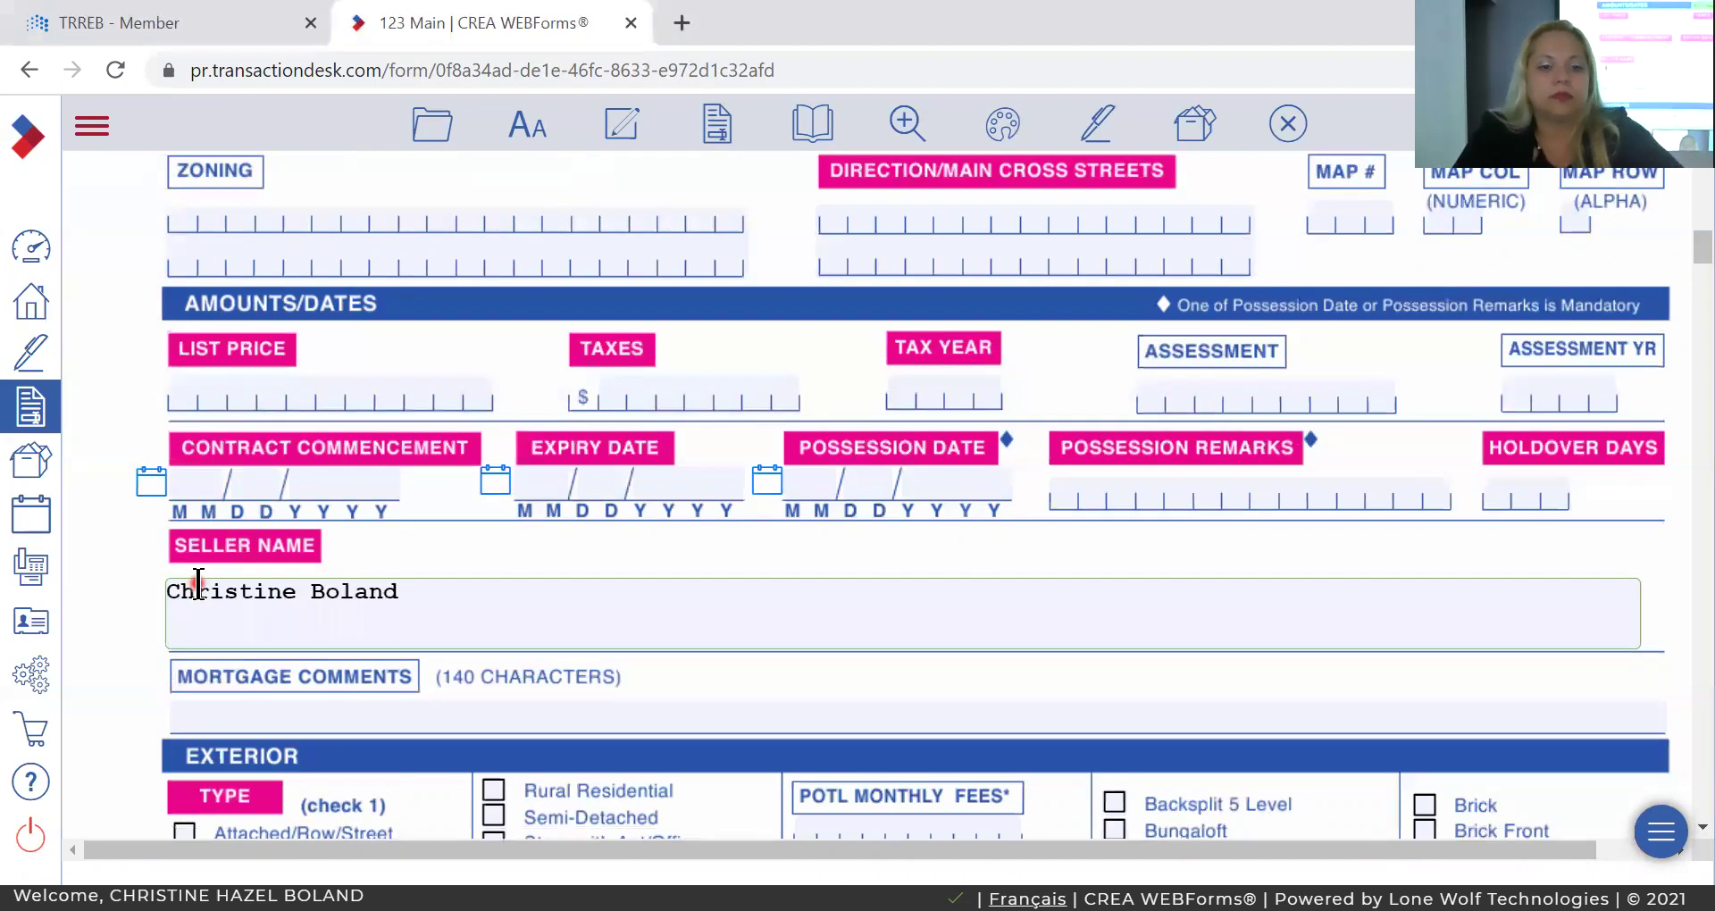
pyautogui.press('Tab')
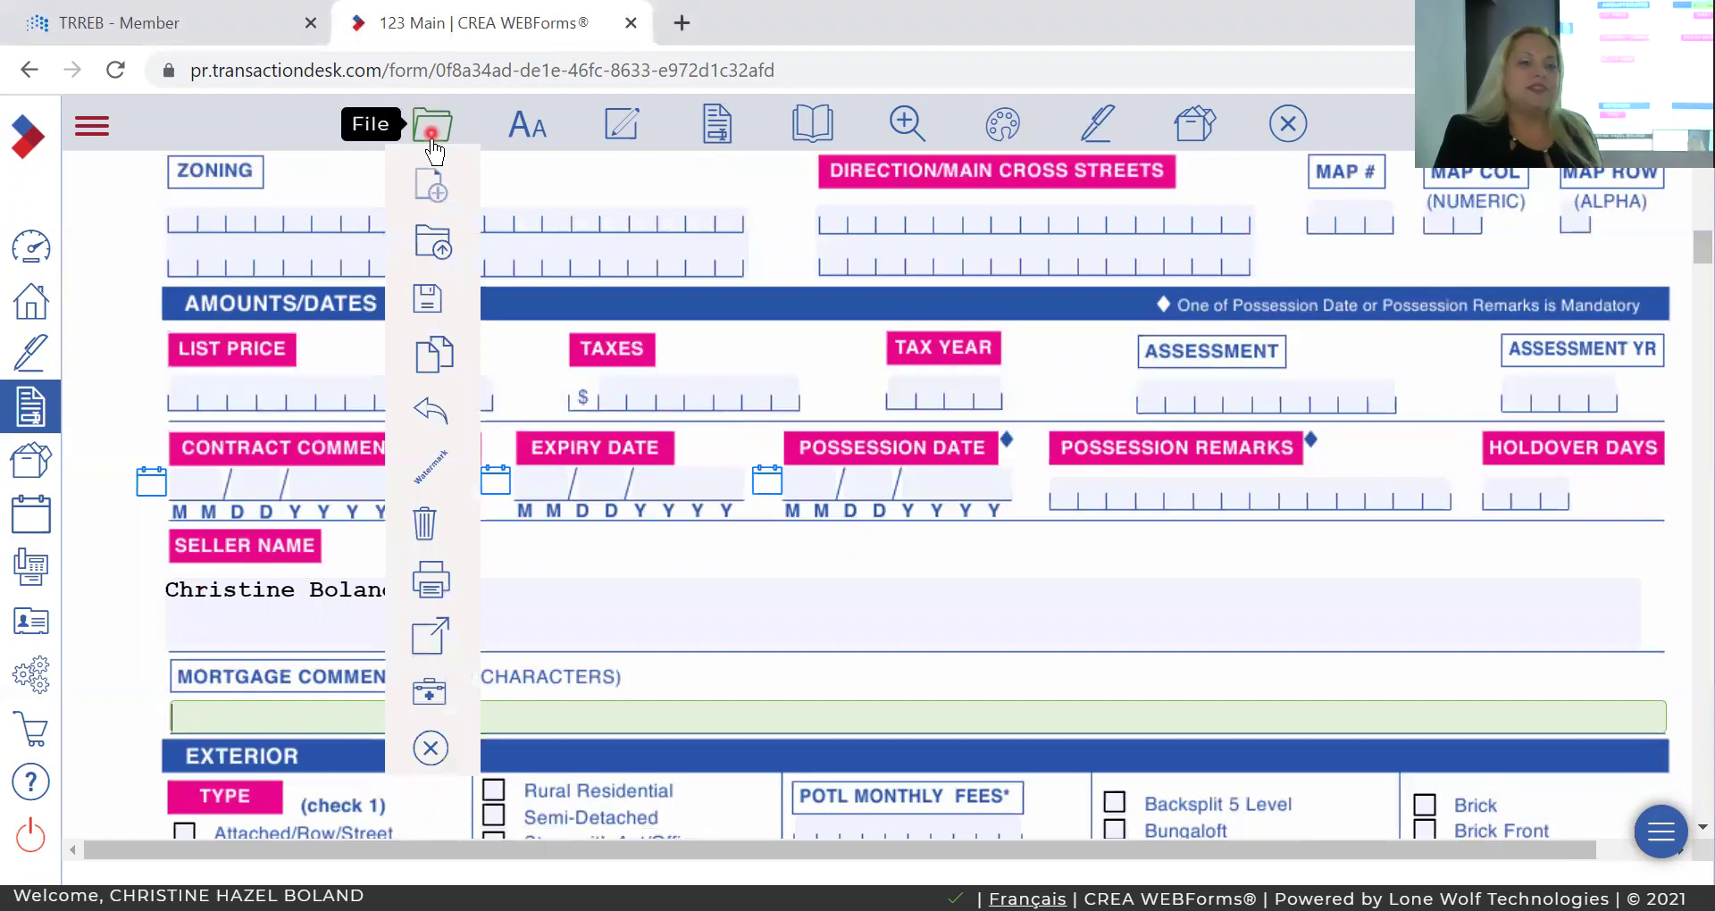
# Save the form through File > Save and bring up the Transaction Forms list.
pyautogui.moveTo(432, 131)
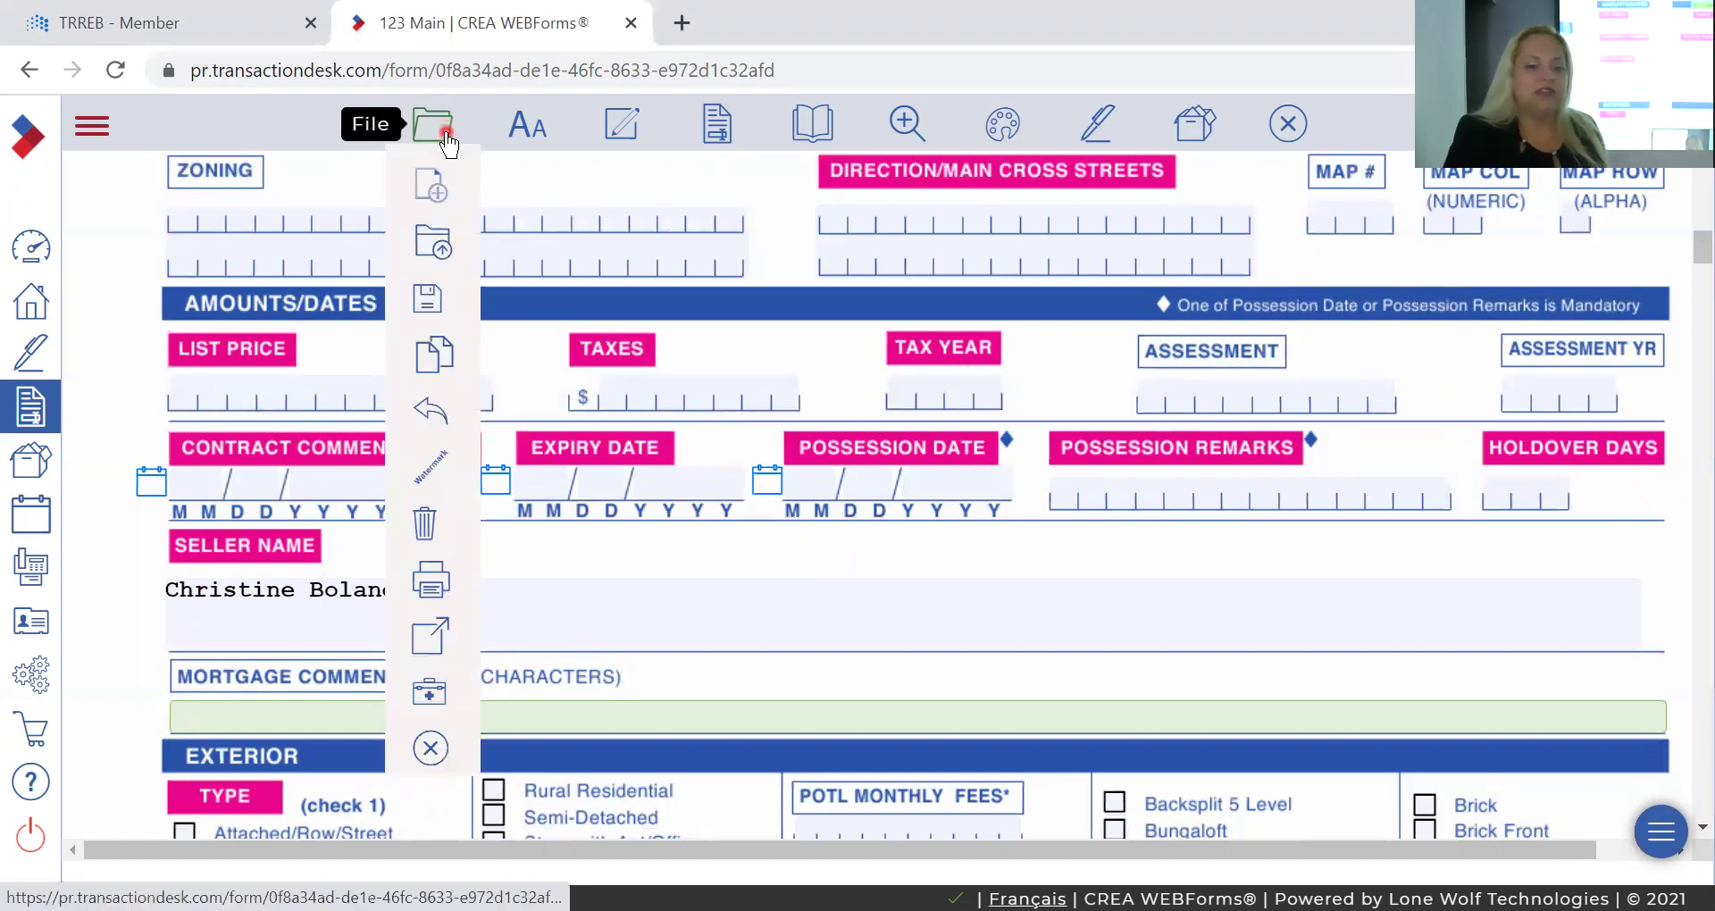
pyautogui.click(431, 135)
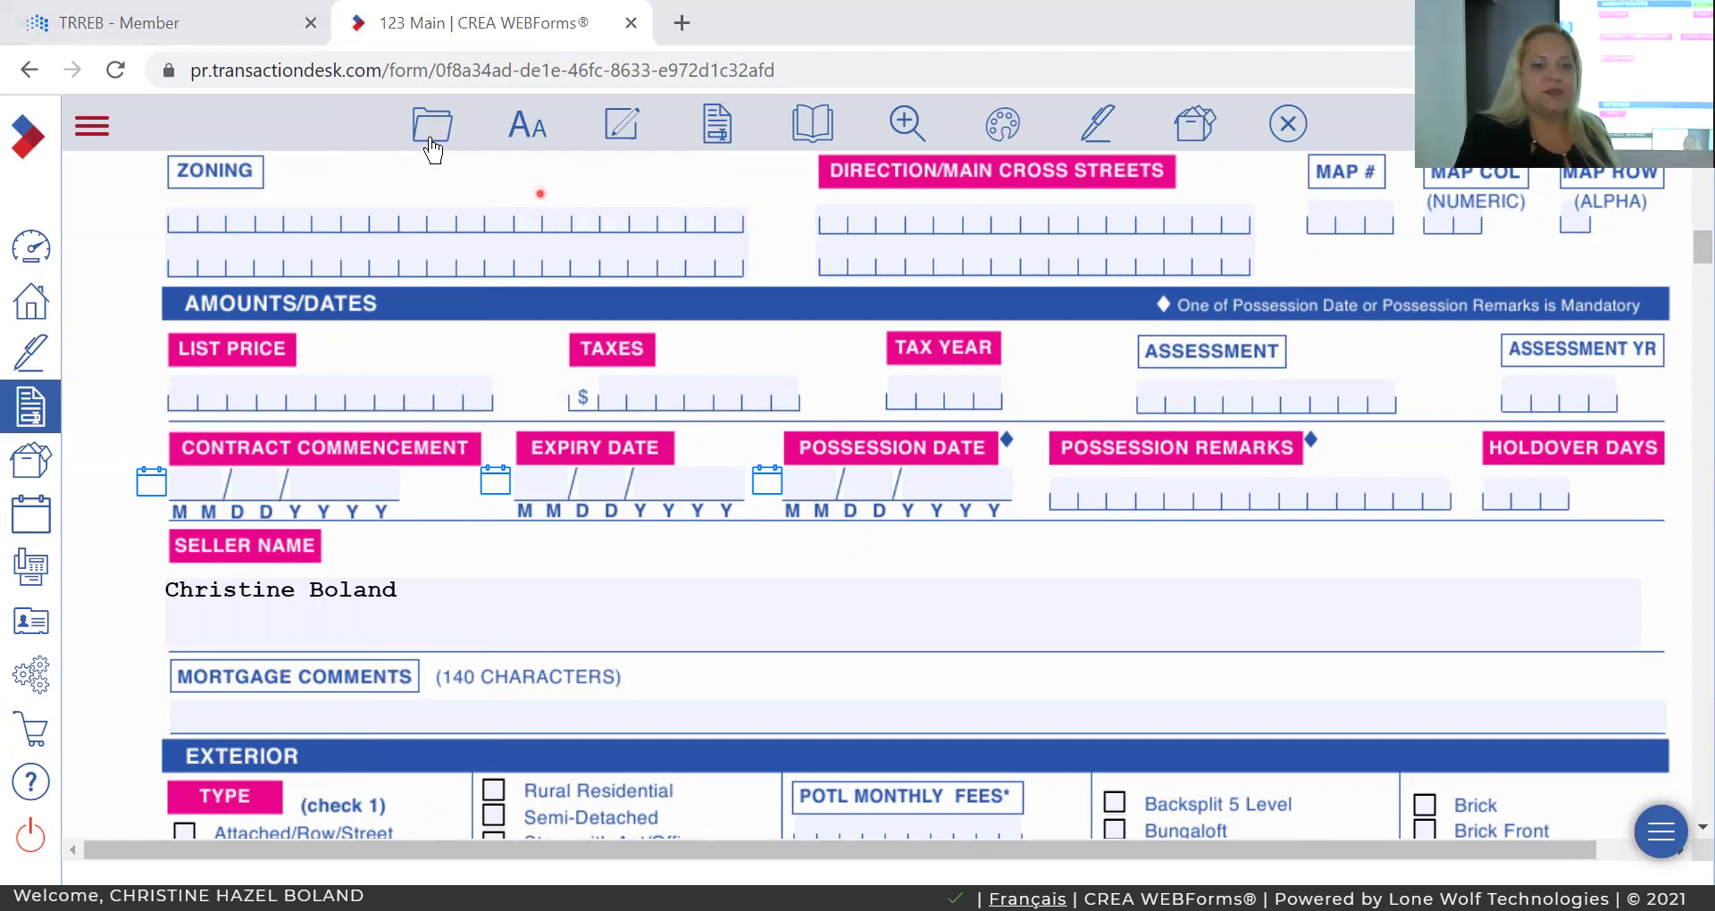
pyautogui.moveTo(432, 127)
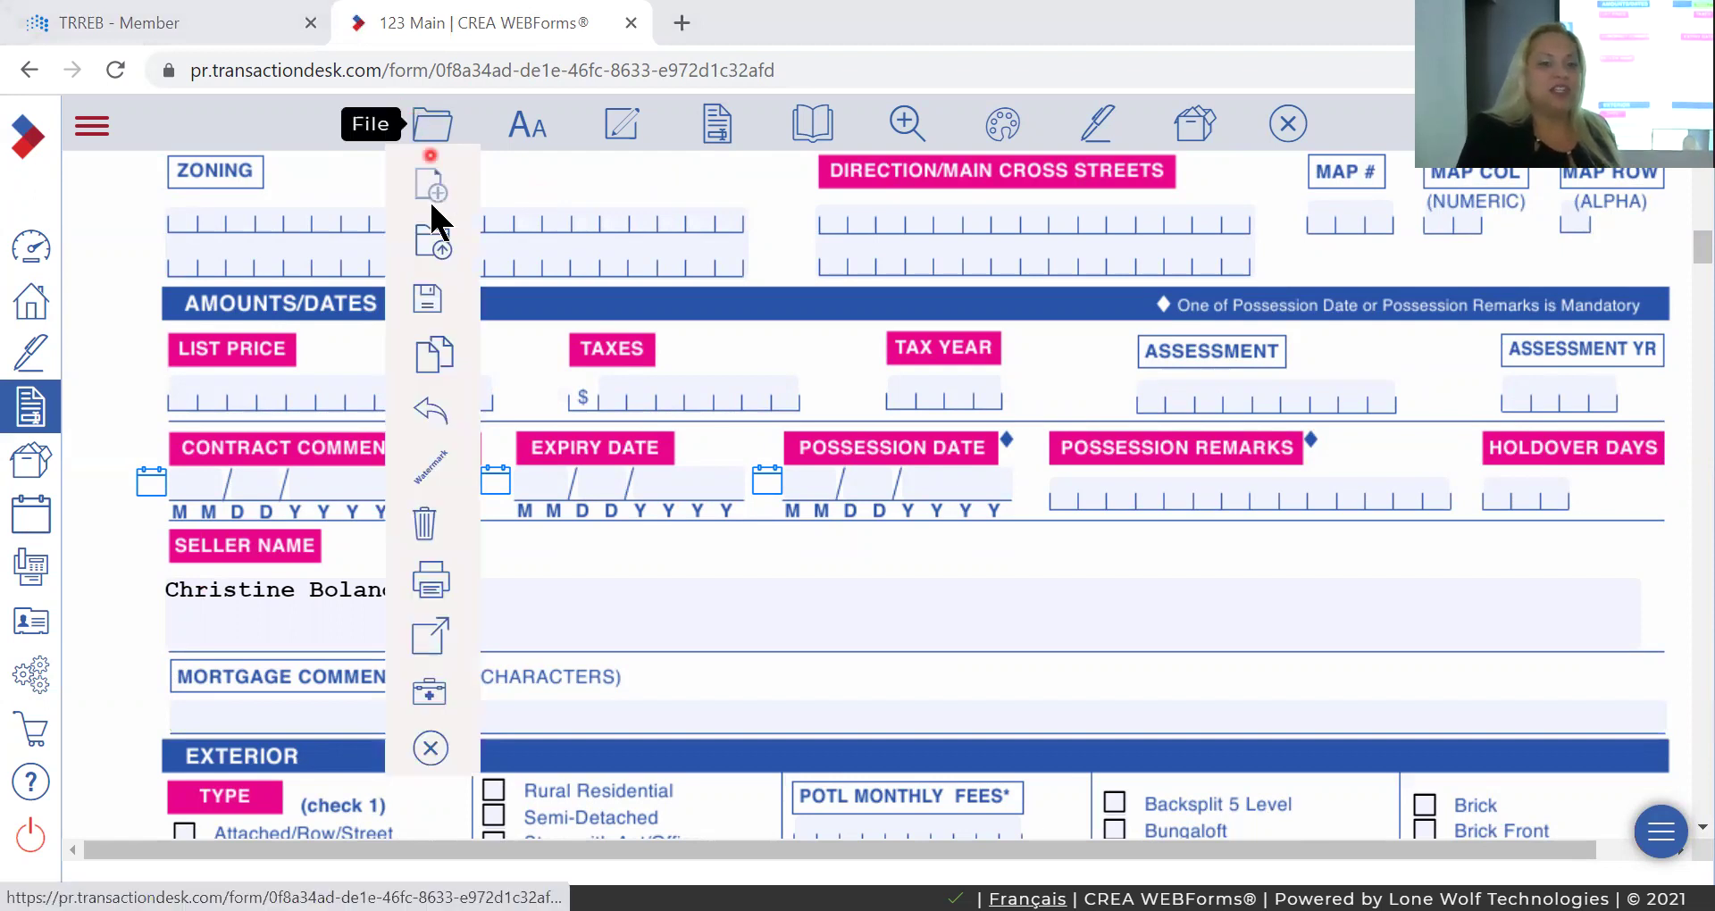
pyautogui.moveTo(433, 296)
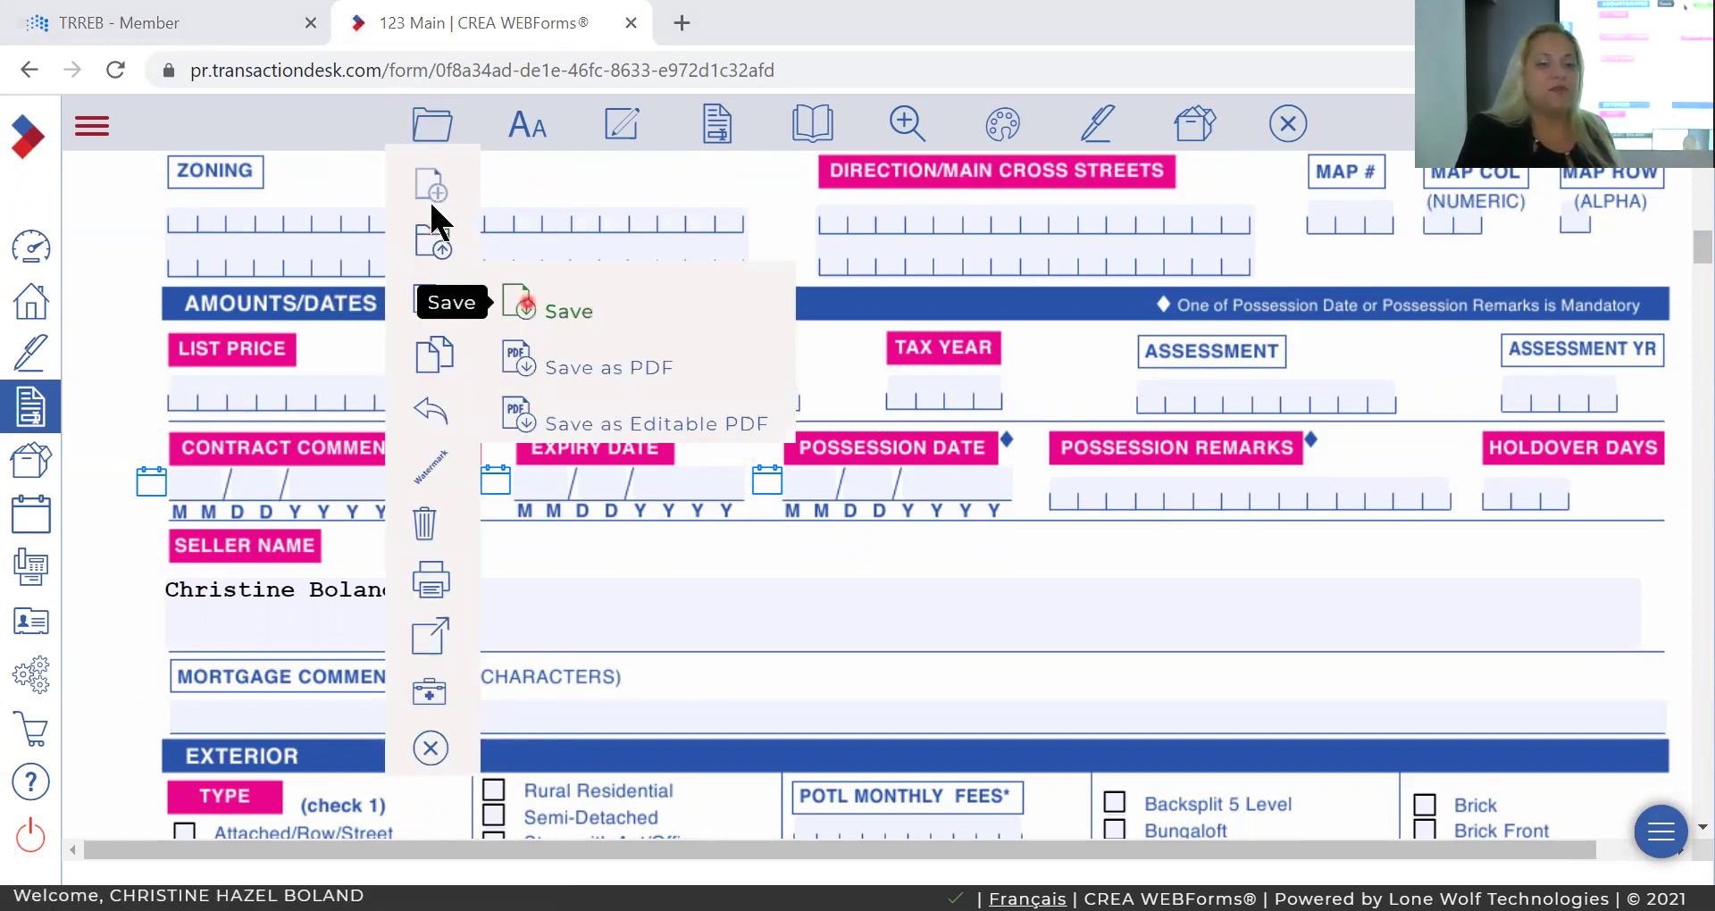
pyautogui.click(527, 305)
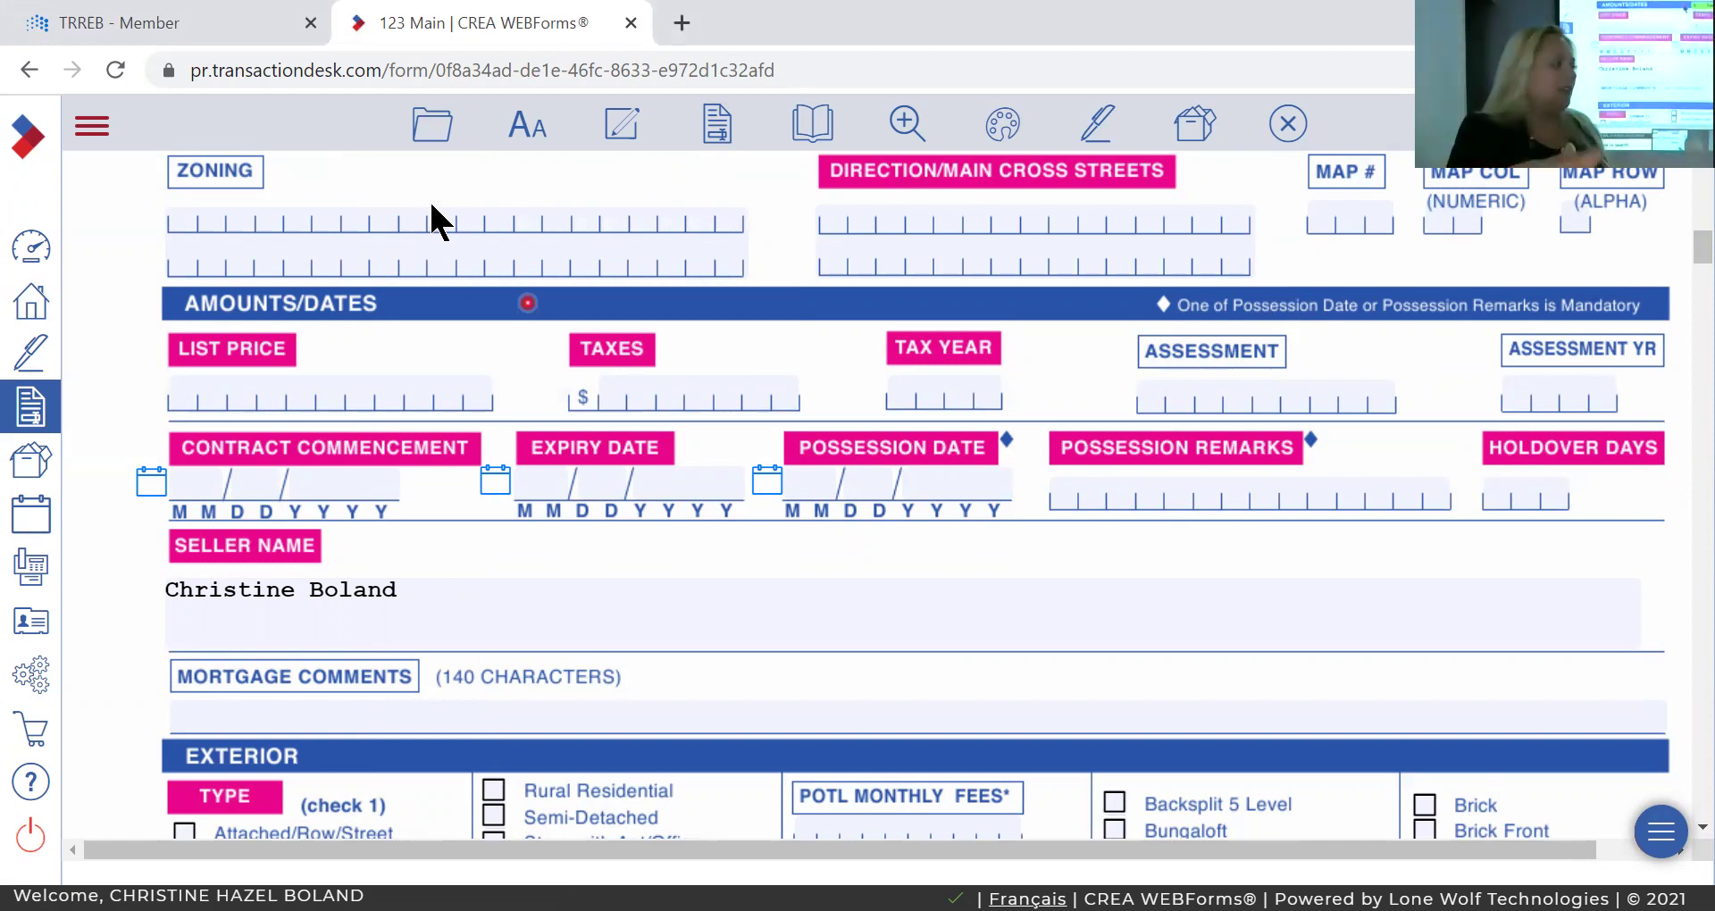
pyautogui.click(721, 126)
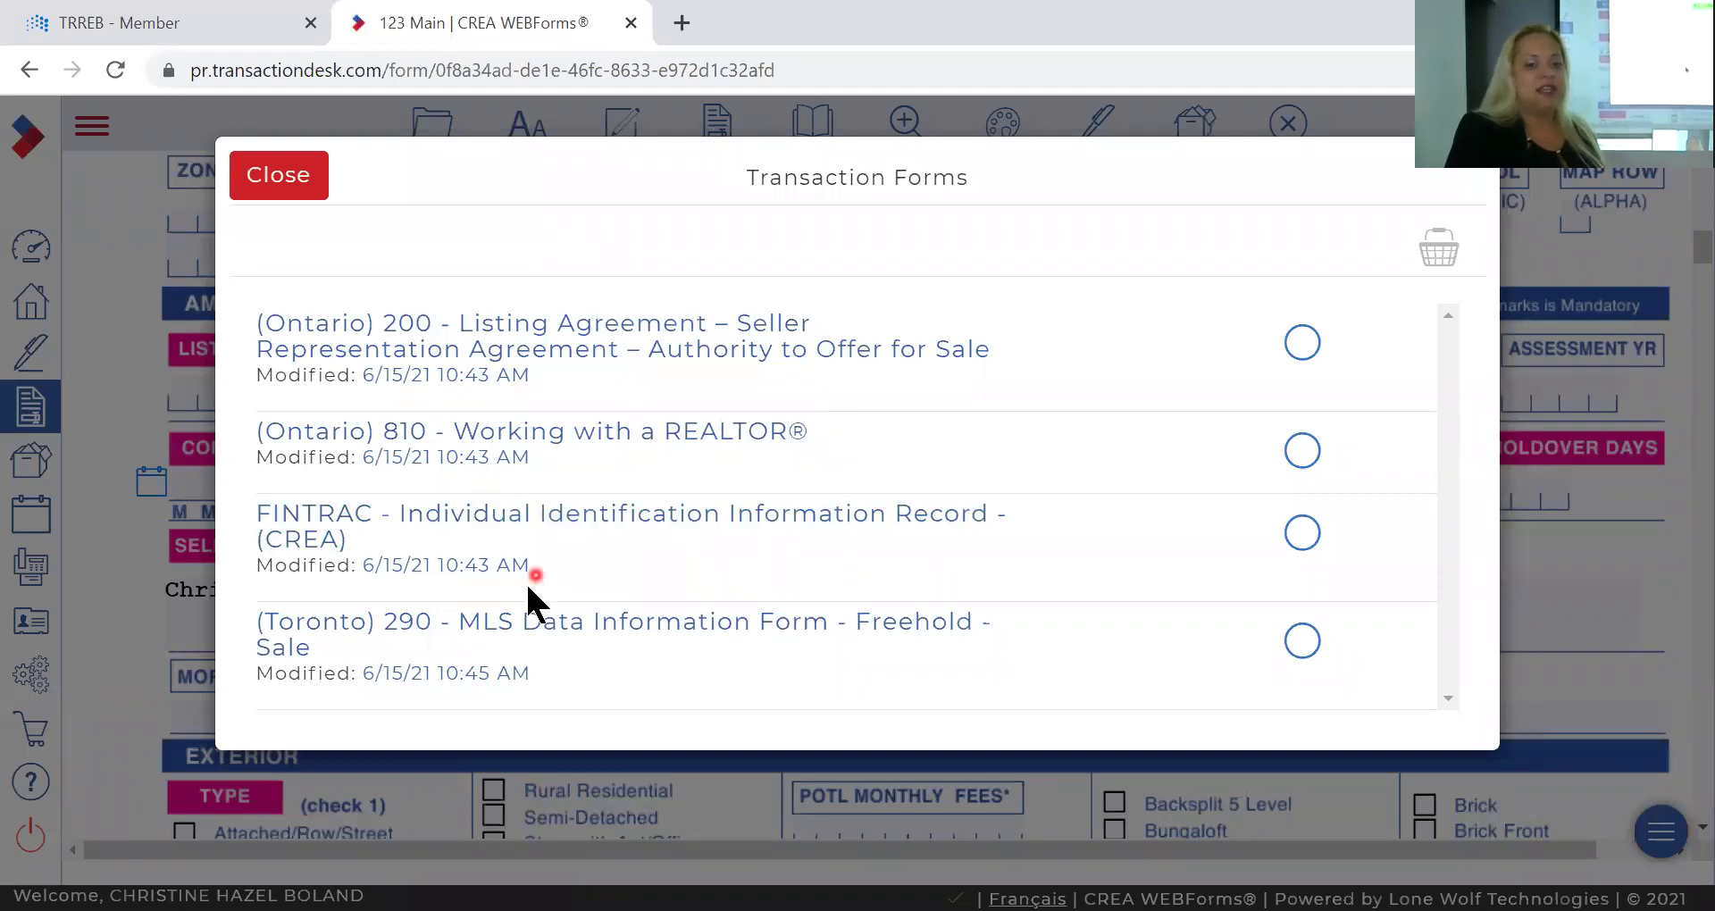
# Open the (Ontario) 200 Listing Agreement and check its prefilled Seller field.
pyautogui.click(585, 342)
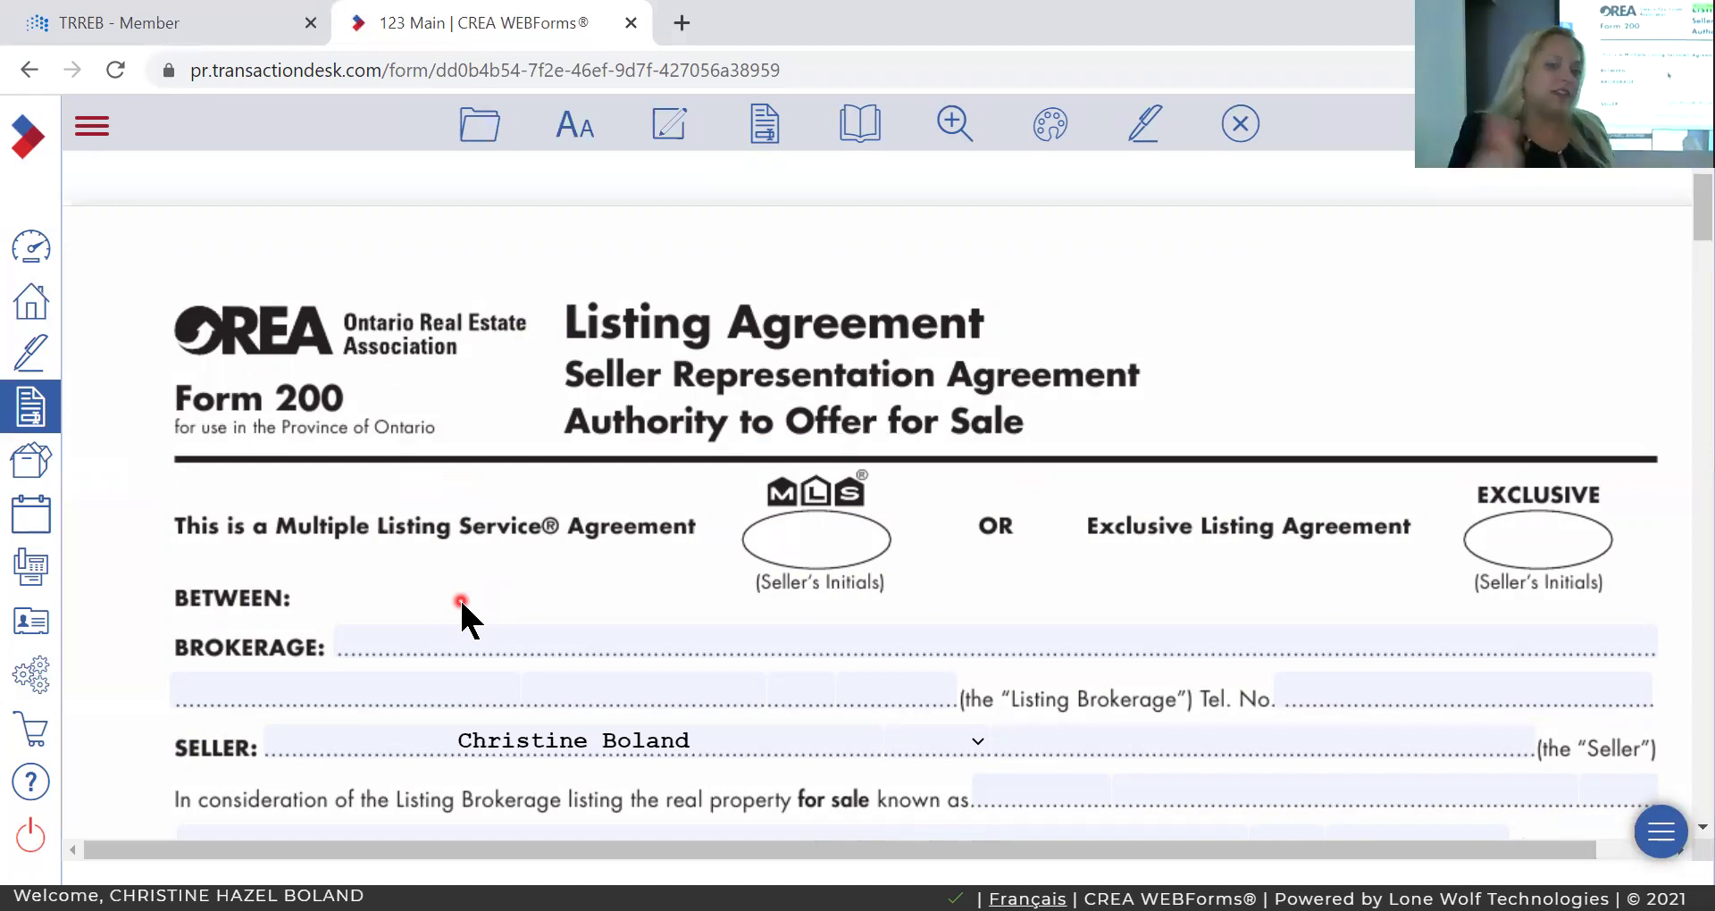
pyautogui.scroll(-3, 461, 601)
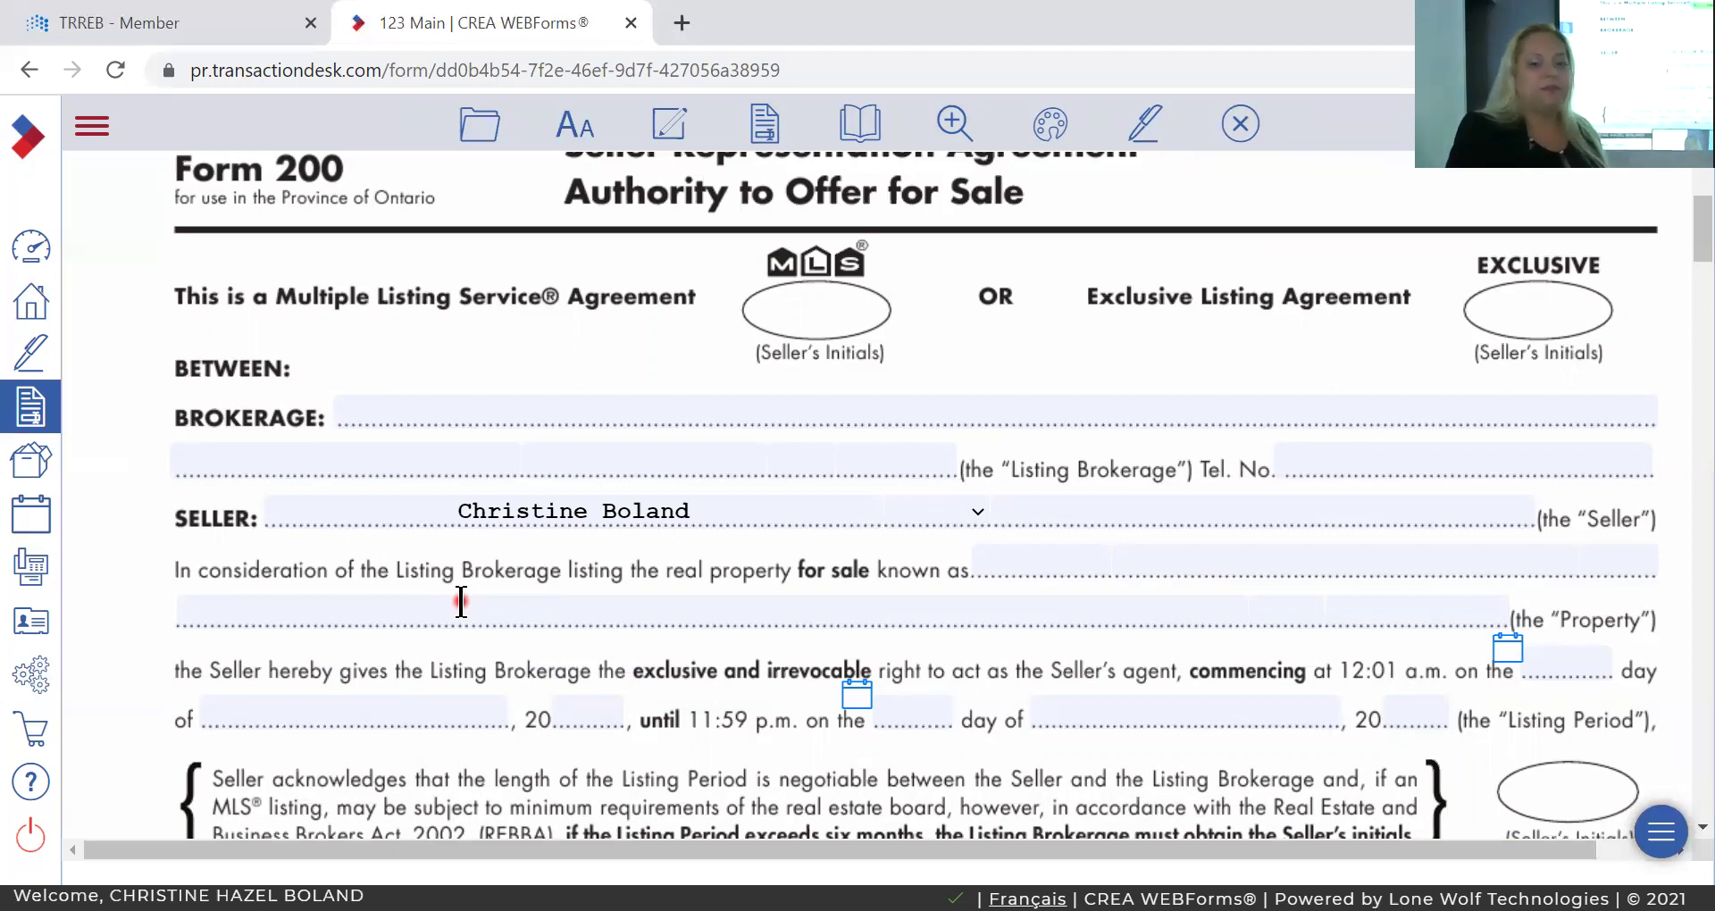
pyautogui.scroll(3, 460, 601)
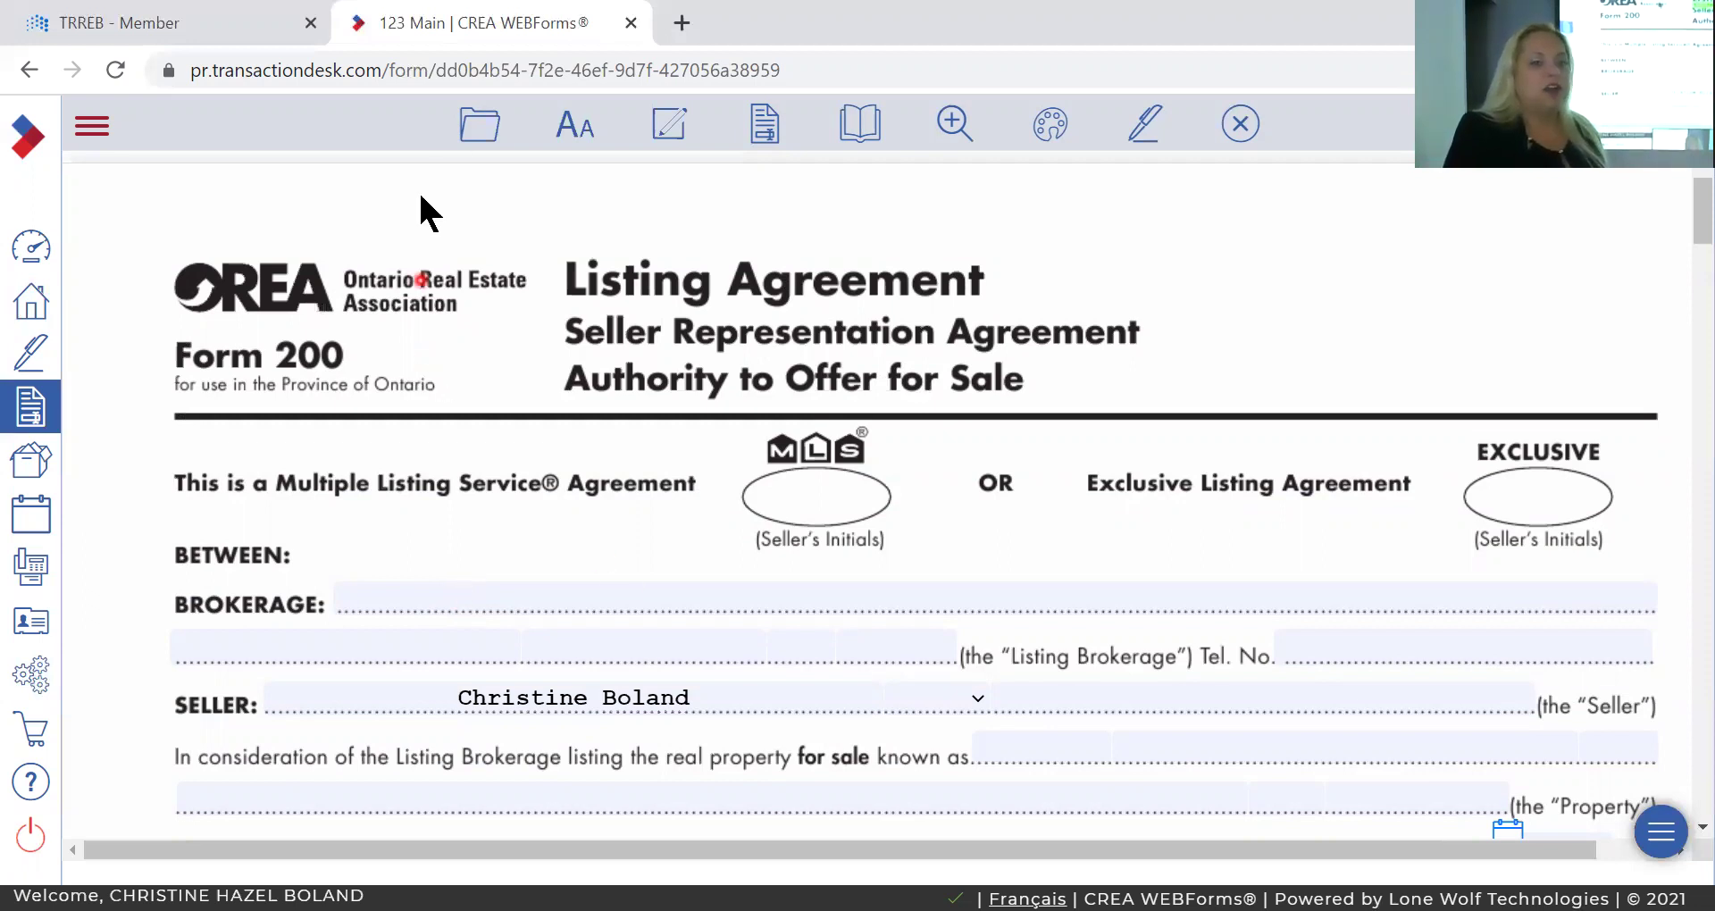
# From Home, start a new '123 Main' transaction using the Freehold Purchase Offer template.
pyautogui.click(39, 309)
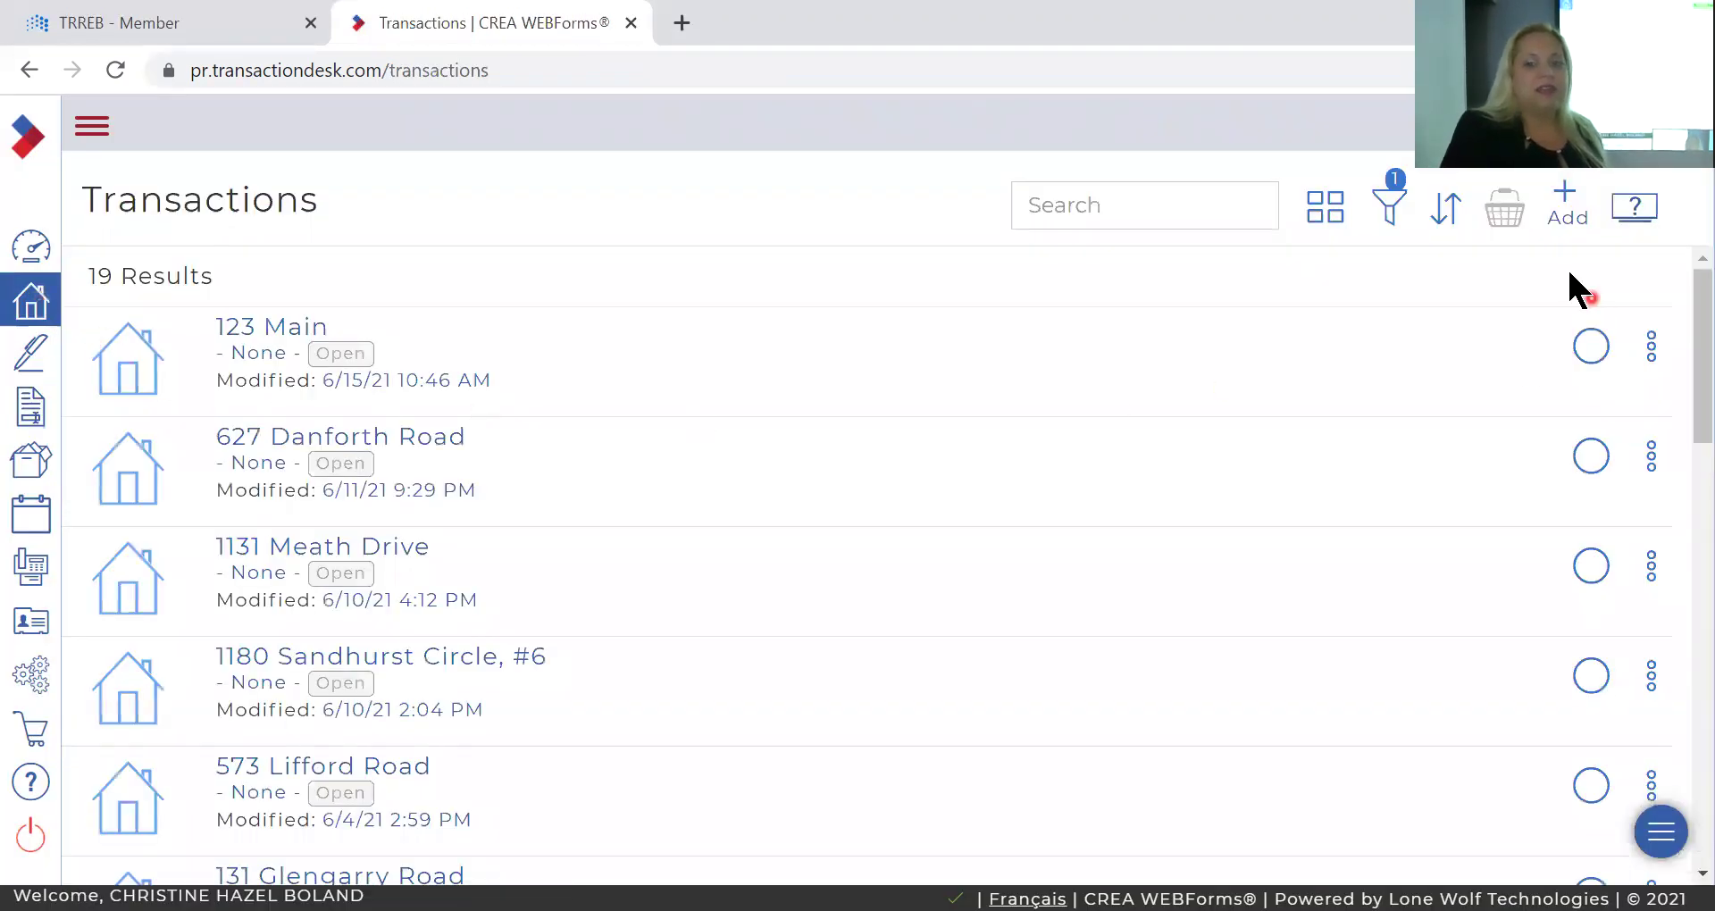
pyautogui.click(1570, 210)
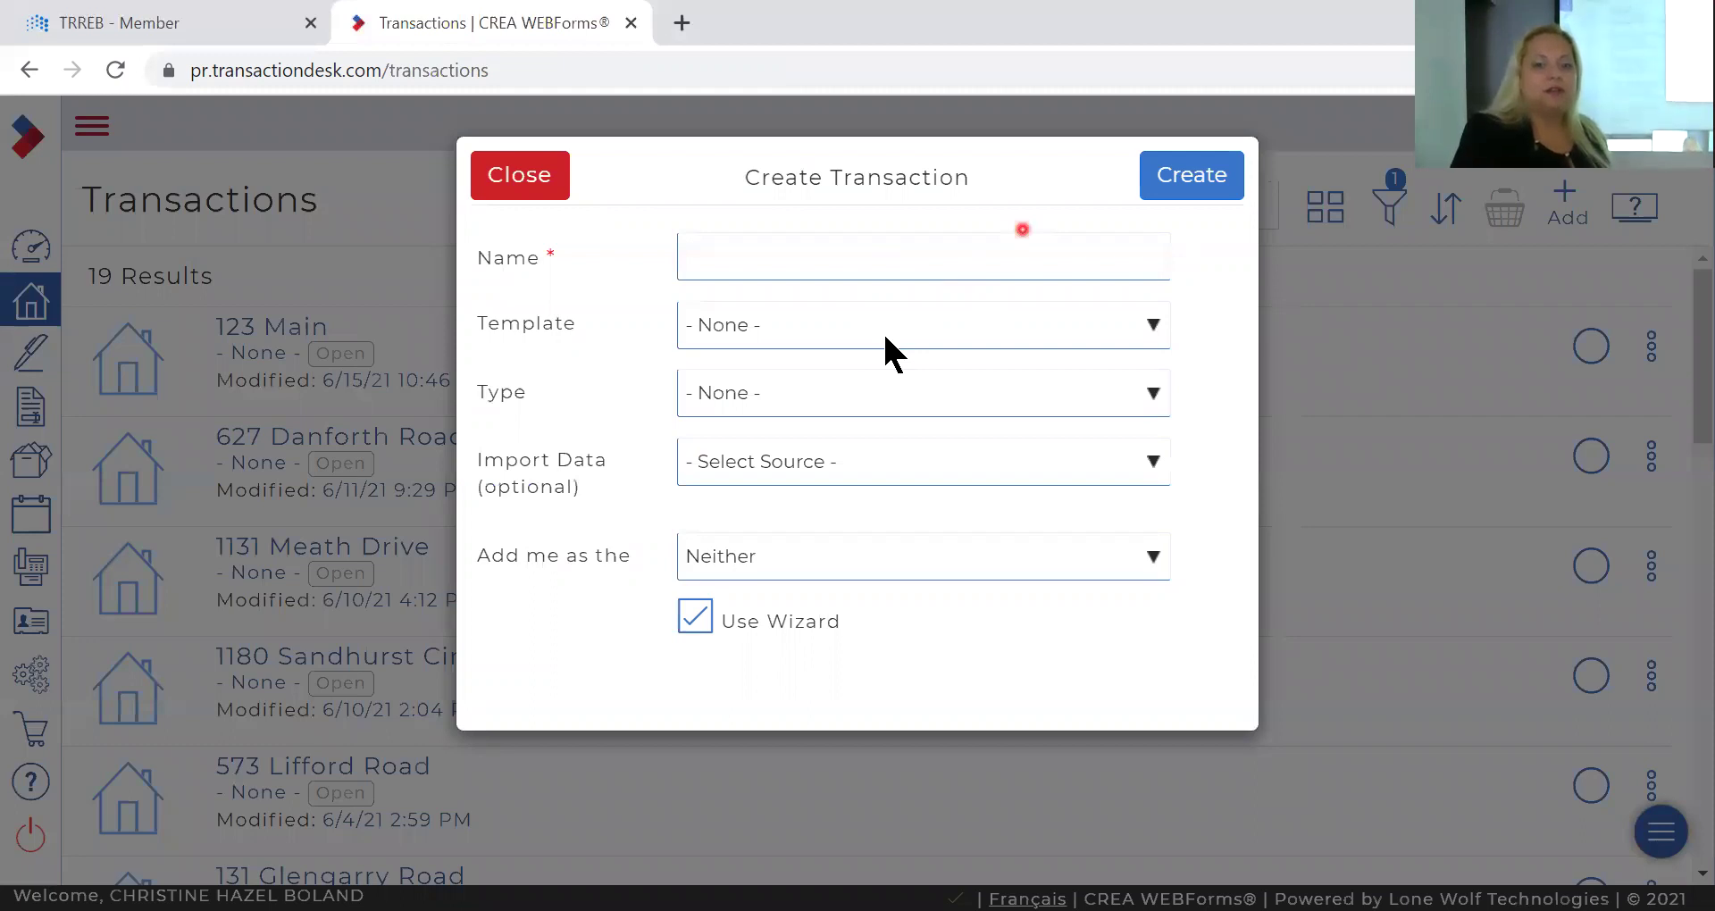
pyautogui.click(838, 241)
pyautogui.write('q123')
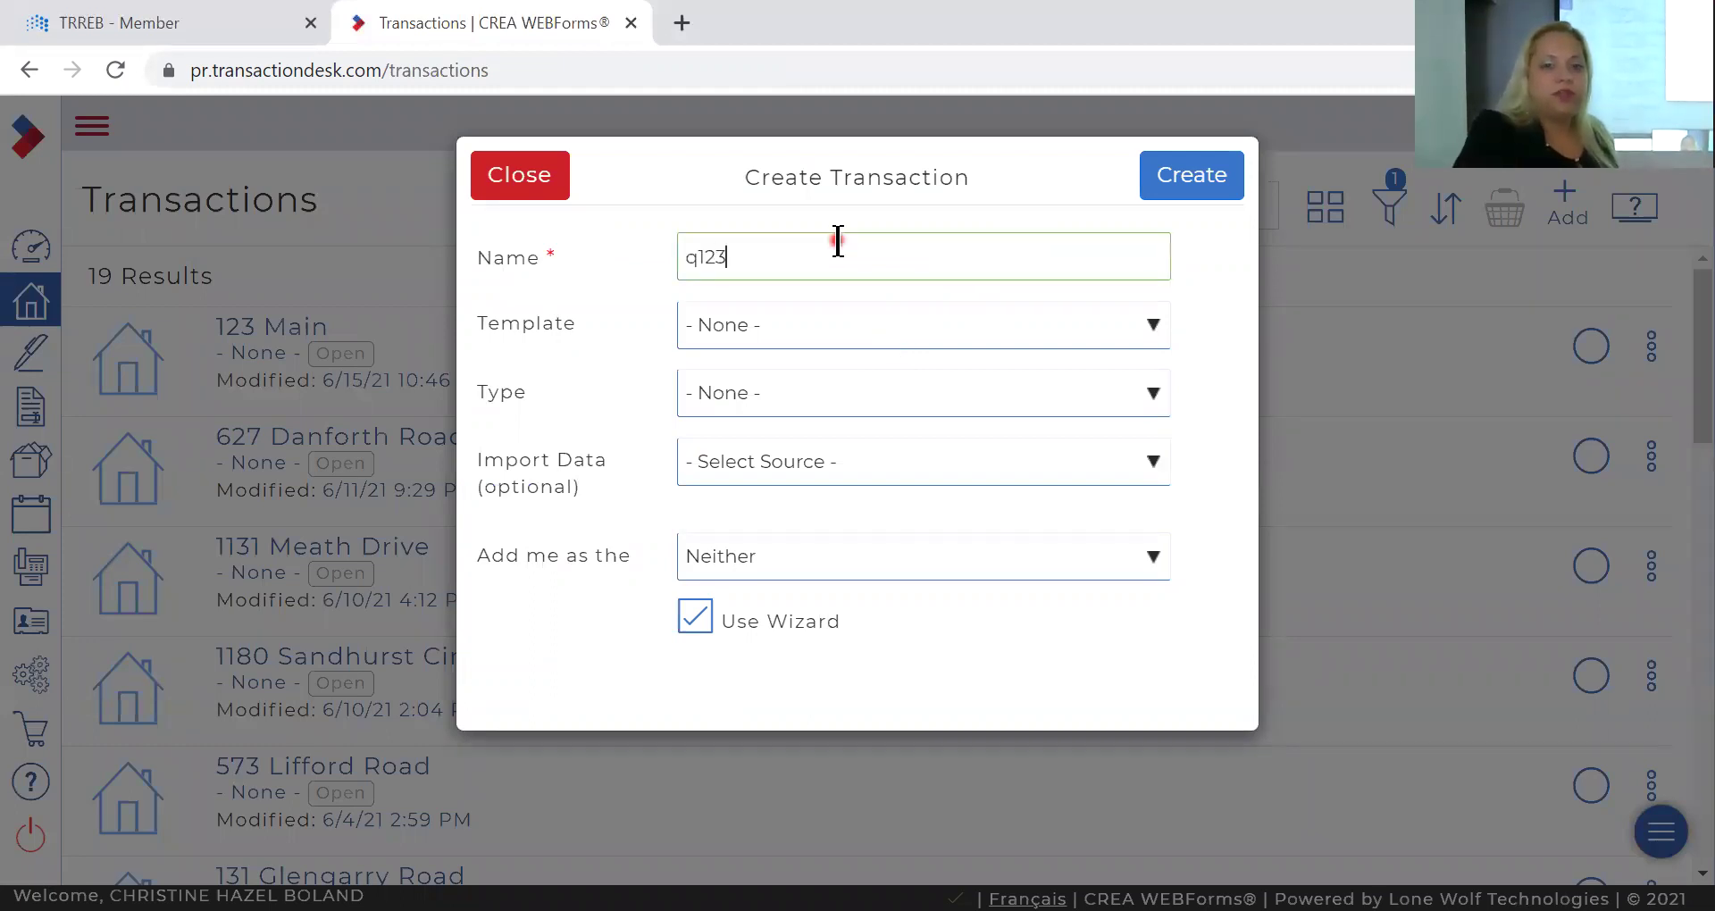
pyautogui.press('BackSpace')
pyautogui.press('BackSpace')
pyautogui.press('BackSpace')
pyautogui.press('BackSpace')
pyautogui.write('123')
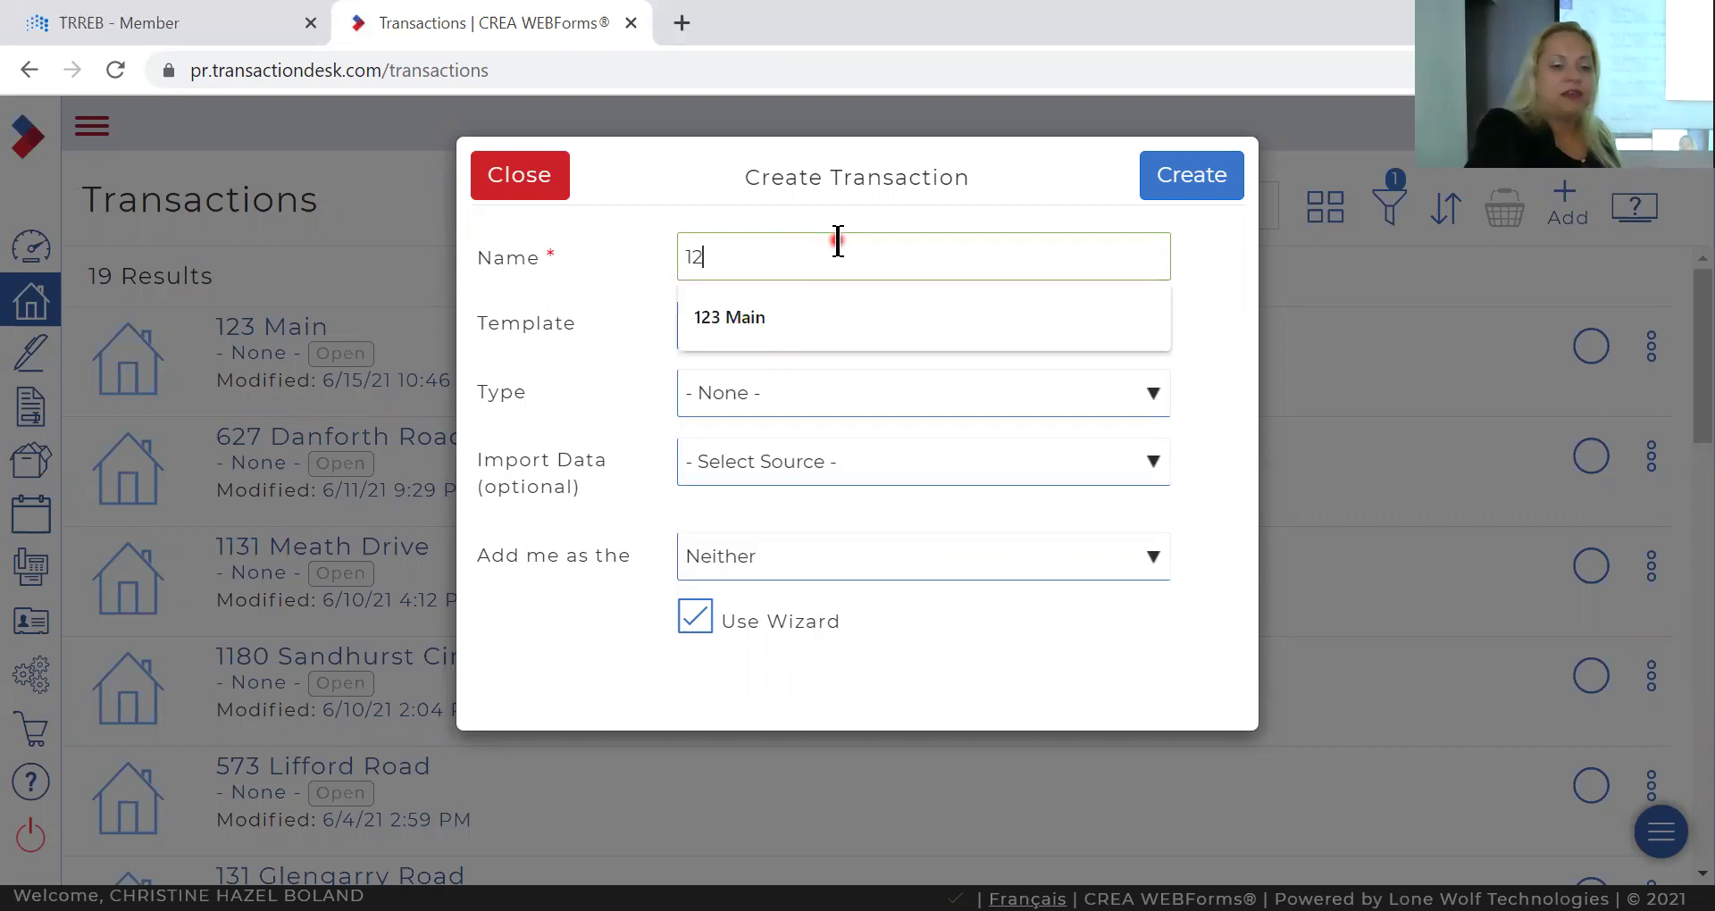
pyautogui.press('Down')
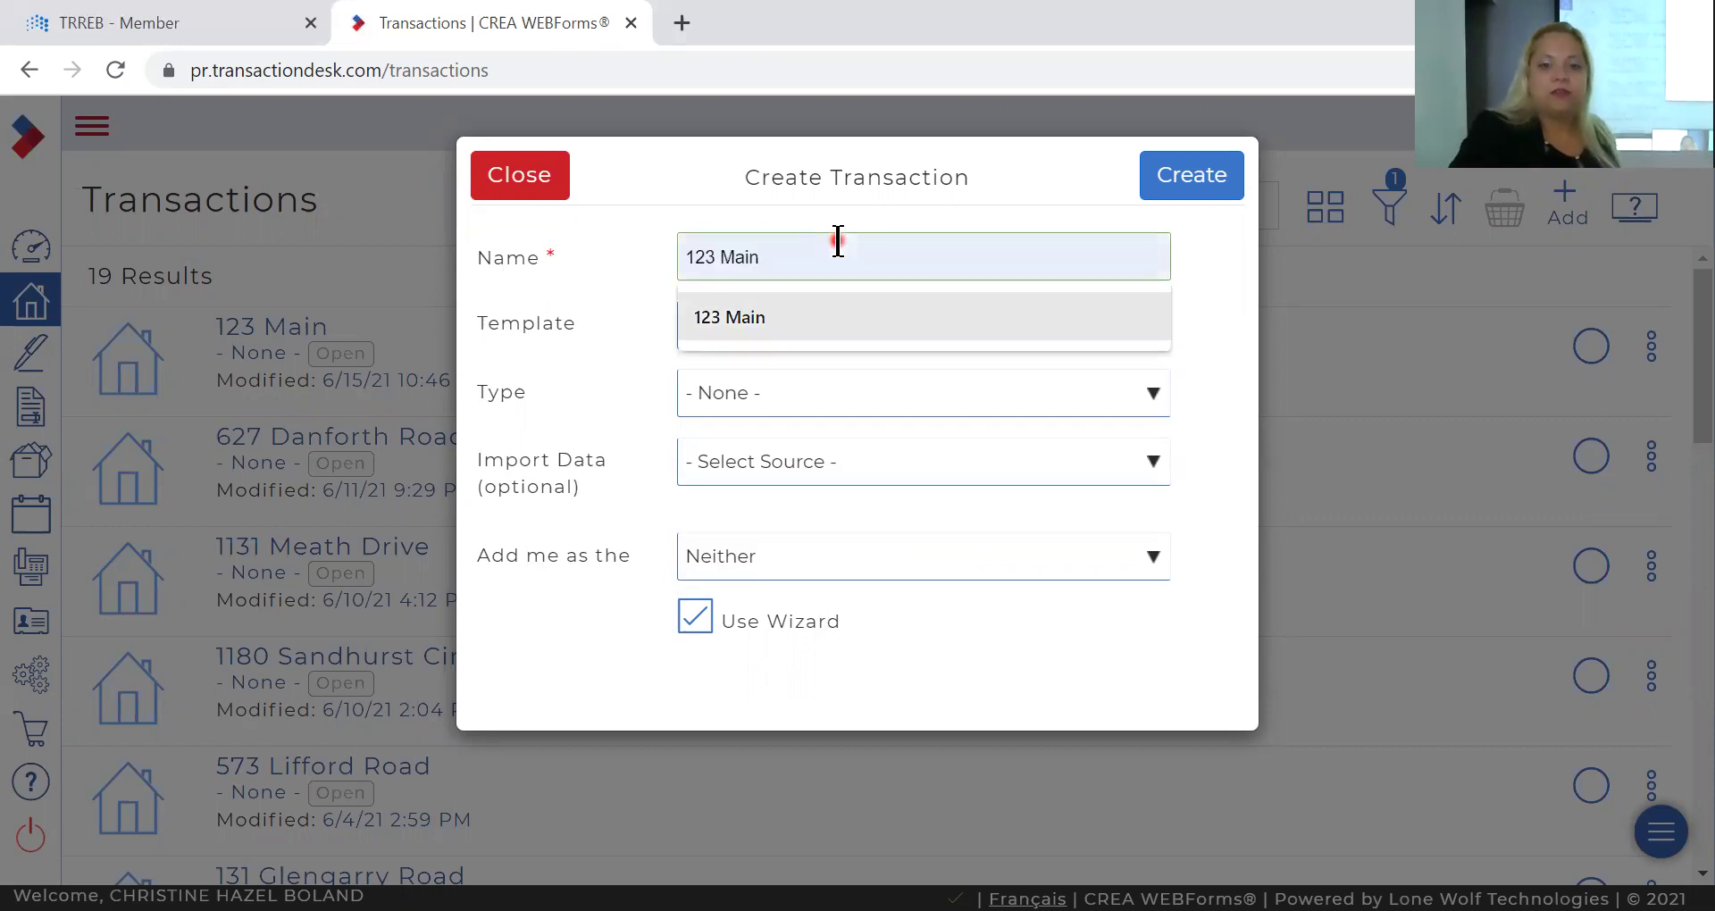
pyautogui.press('Return')
pyautogui.click(863, 334)
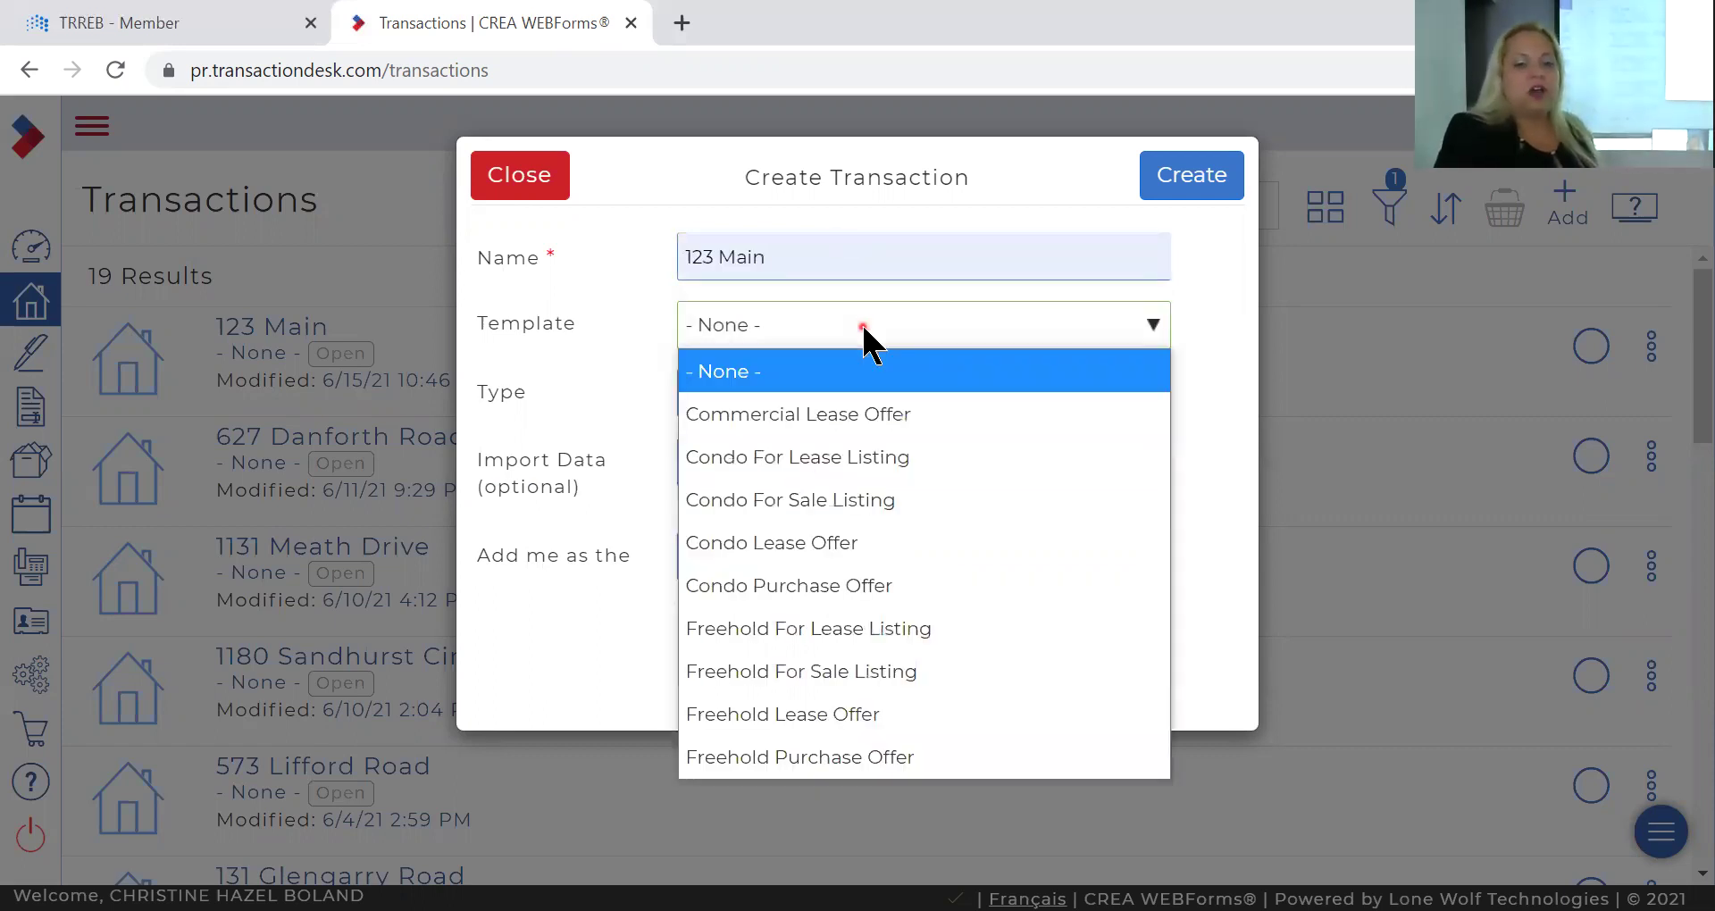
pyautogui.click(880, 759)
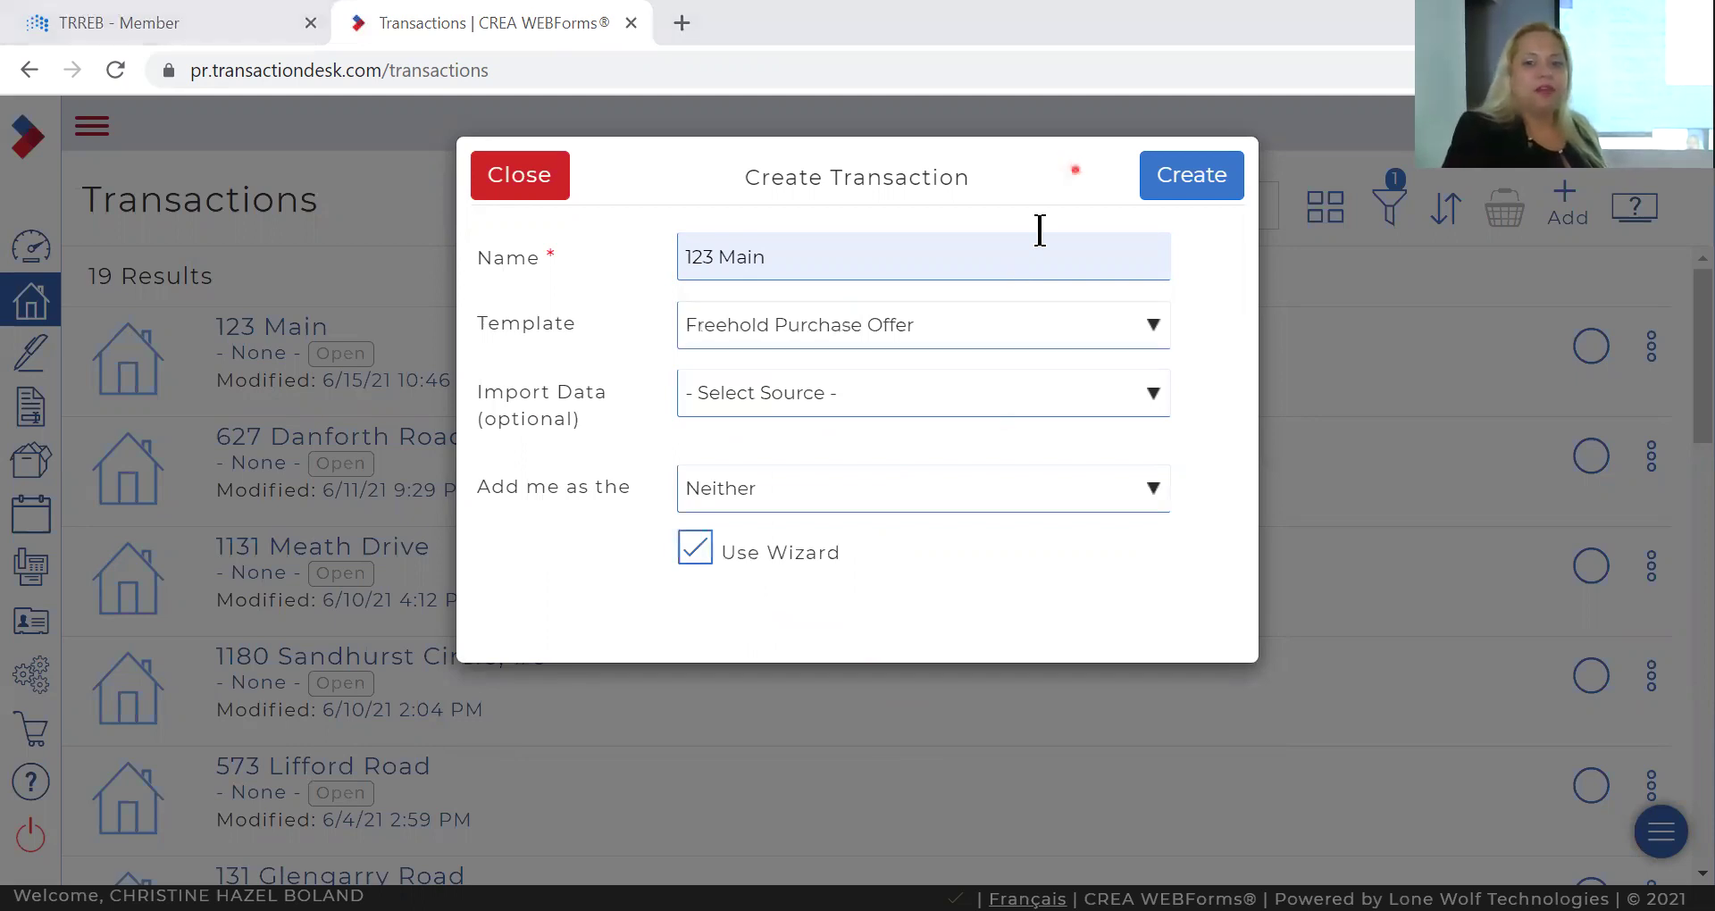
# Create the transaction and fill its address from the 123 Main Street suggestion.
pyautogui.click(1197, 178)
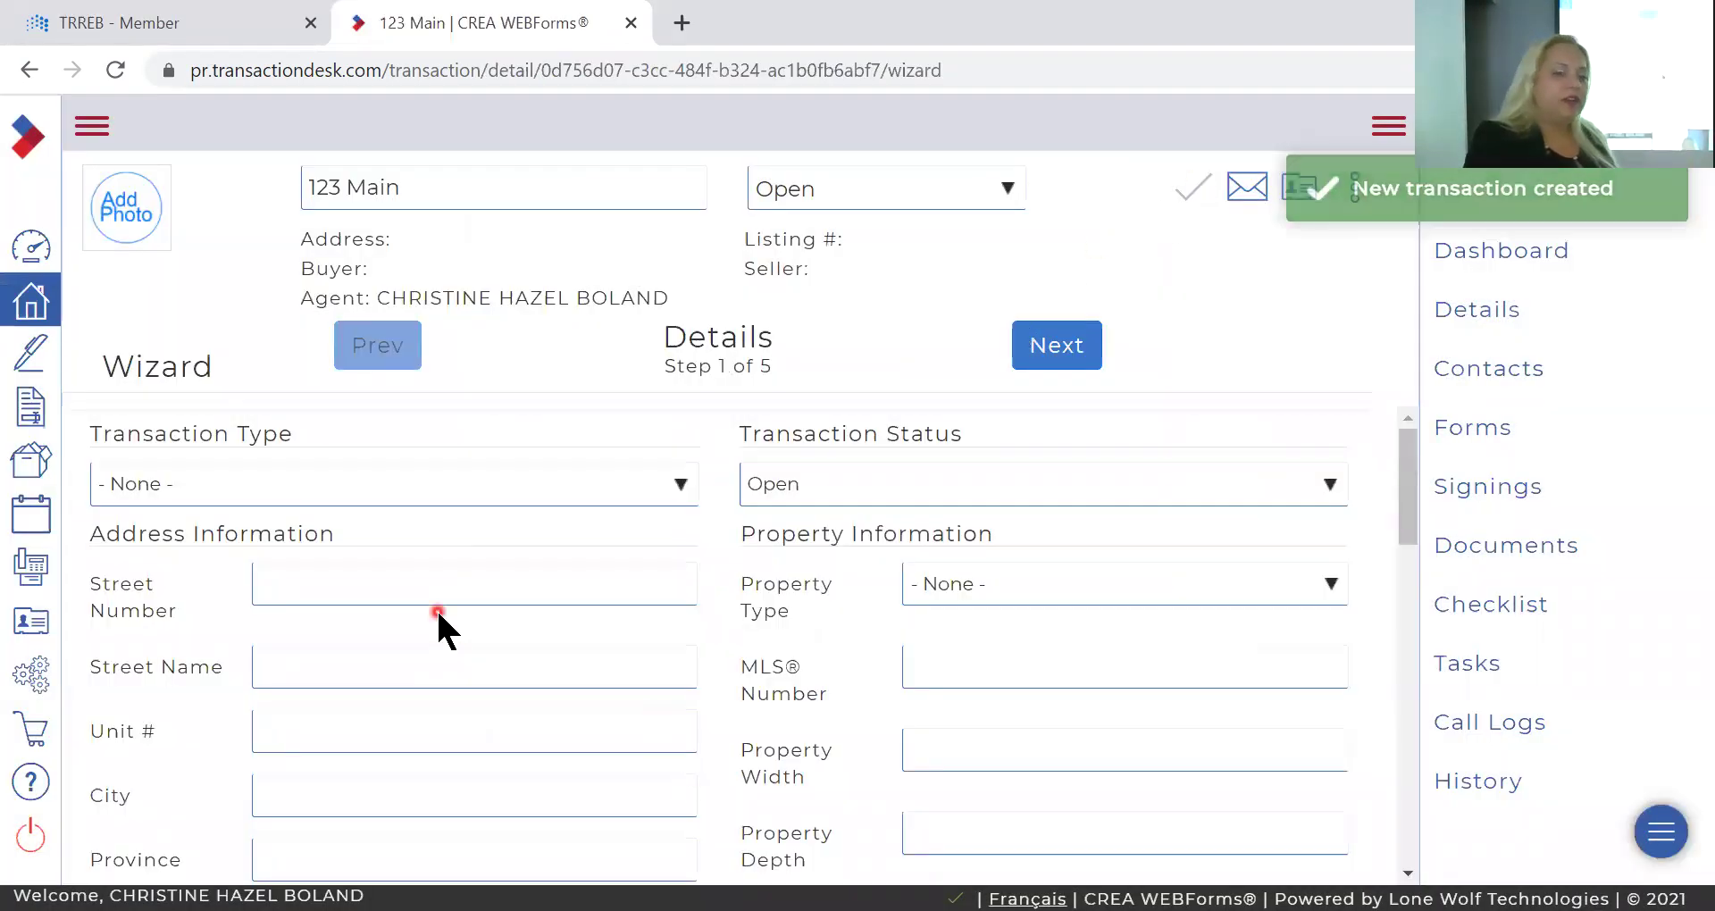
pyautogui.click(407, 586)
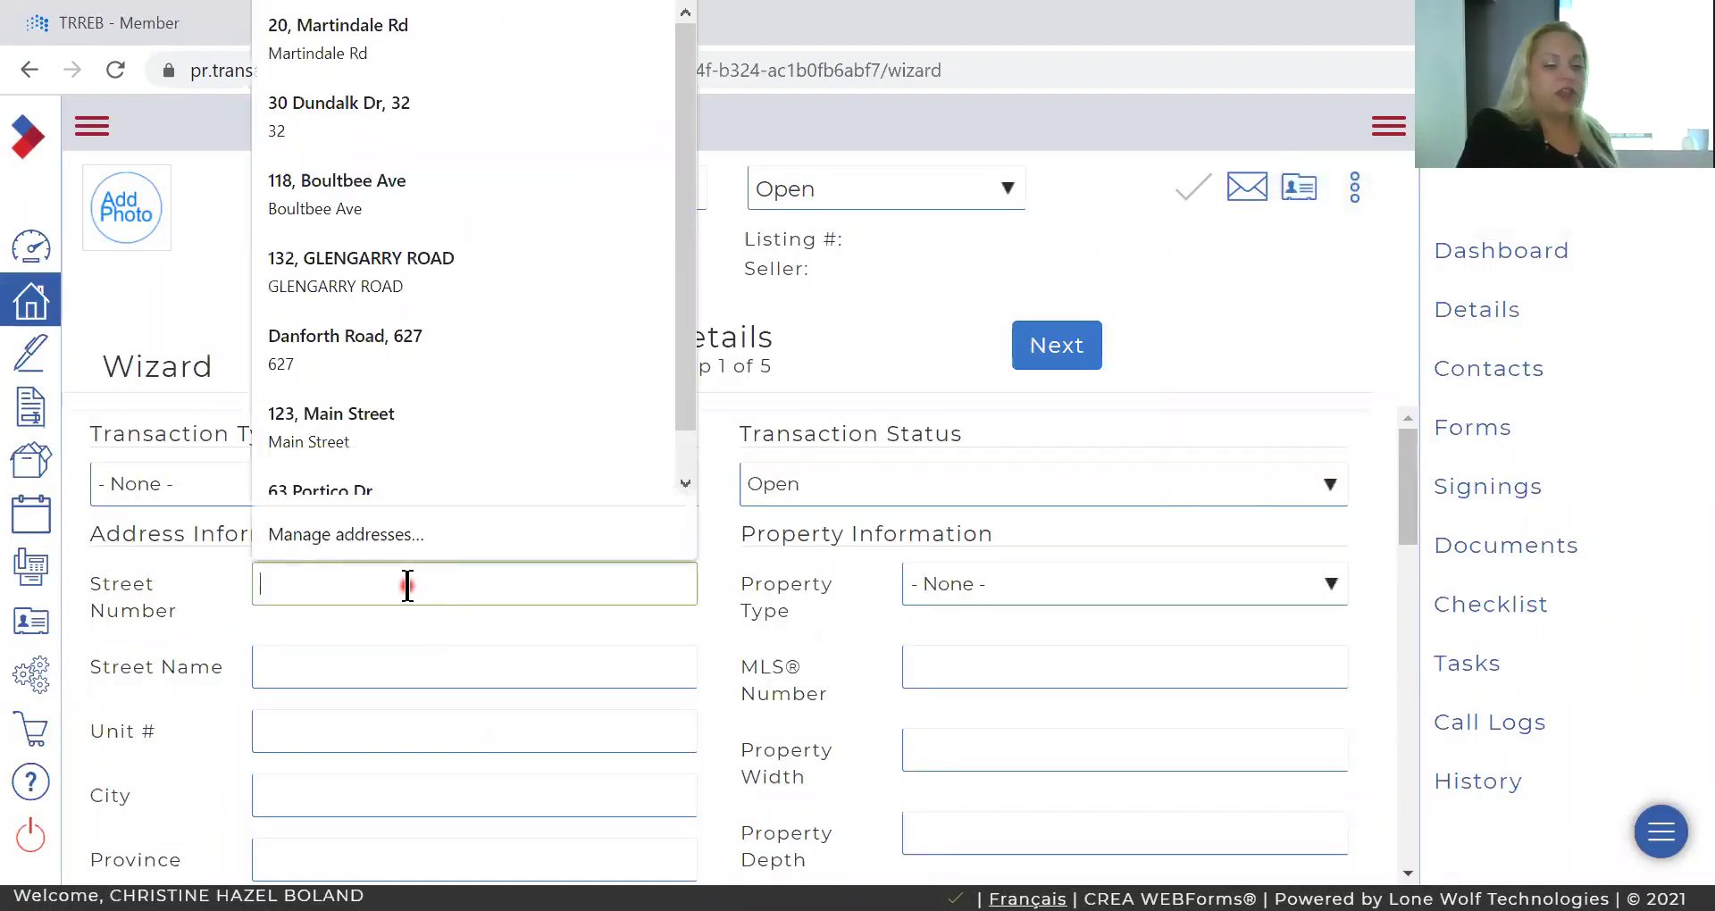
pyautogui.write('123')
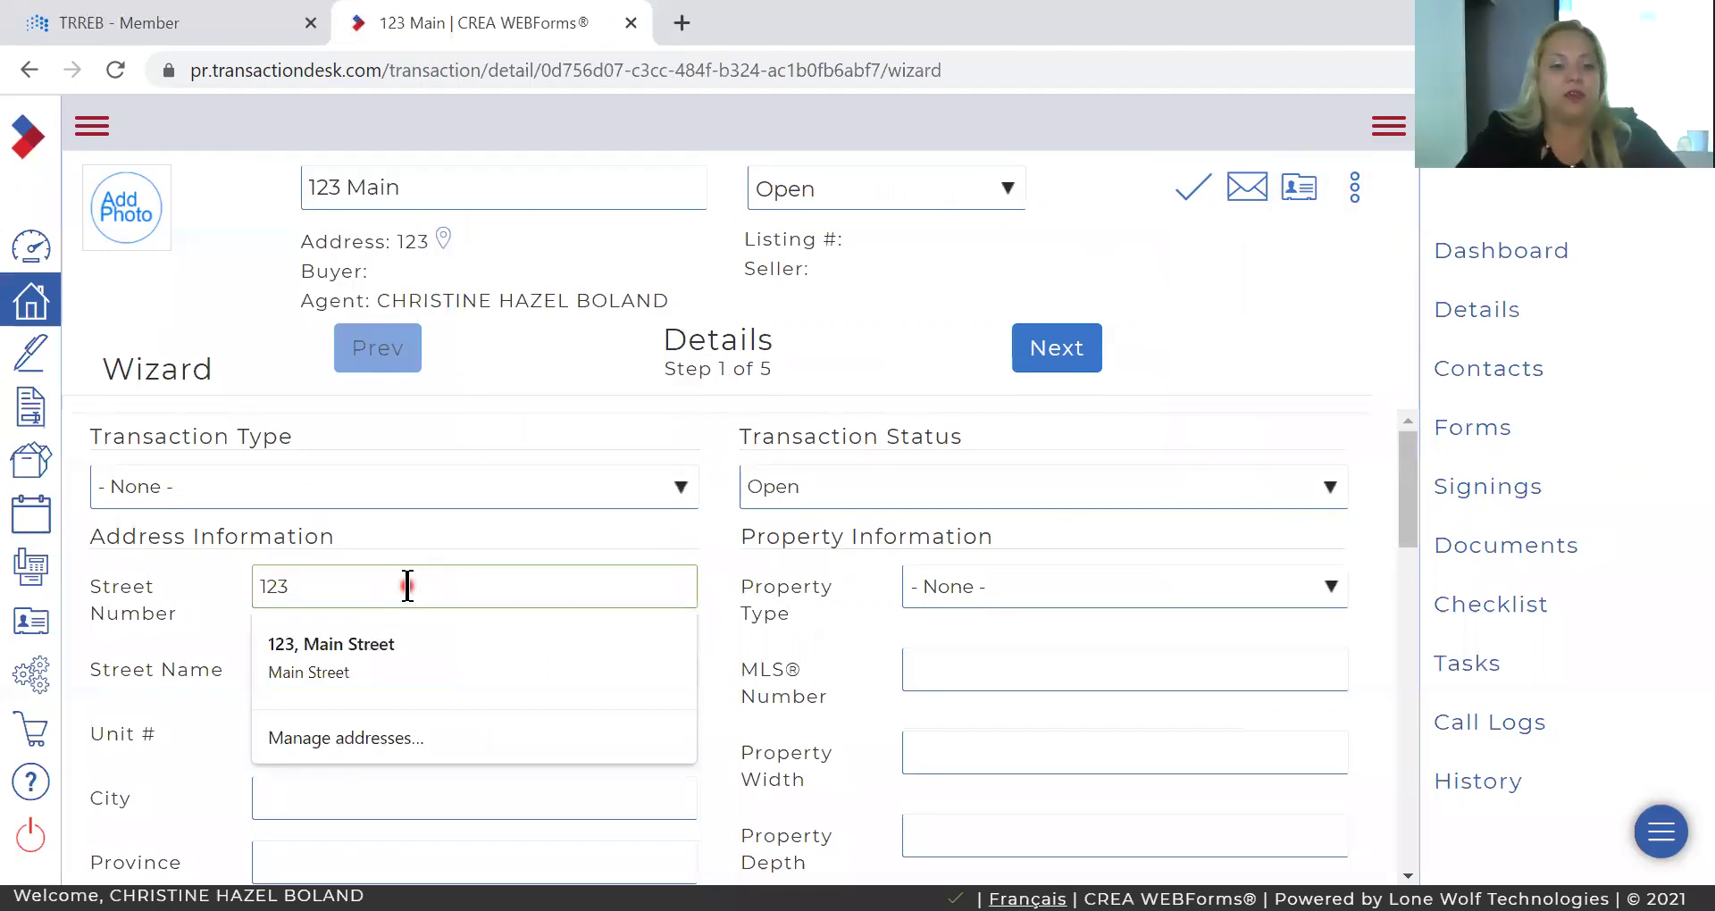
pyautogui.press('Down')
pyautogui.press('Tab')
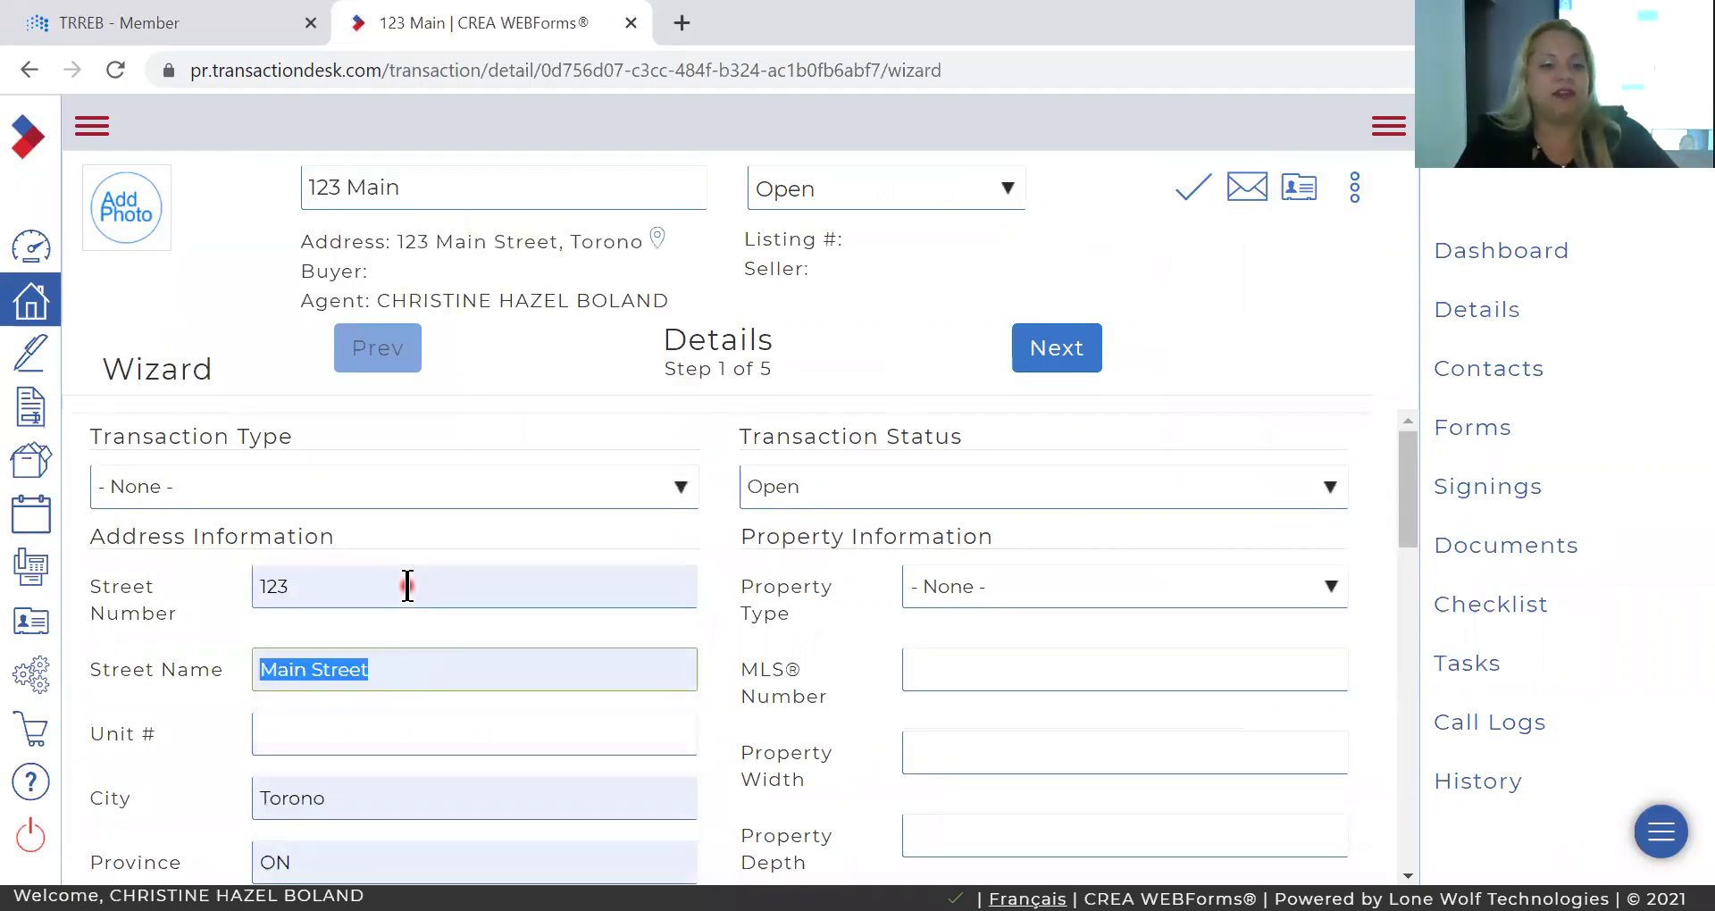
pyautogui.scroll(-3, 407, 586)
pyautogui.scroll(1, 407, 586)
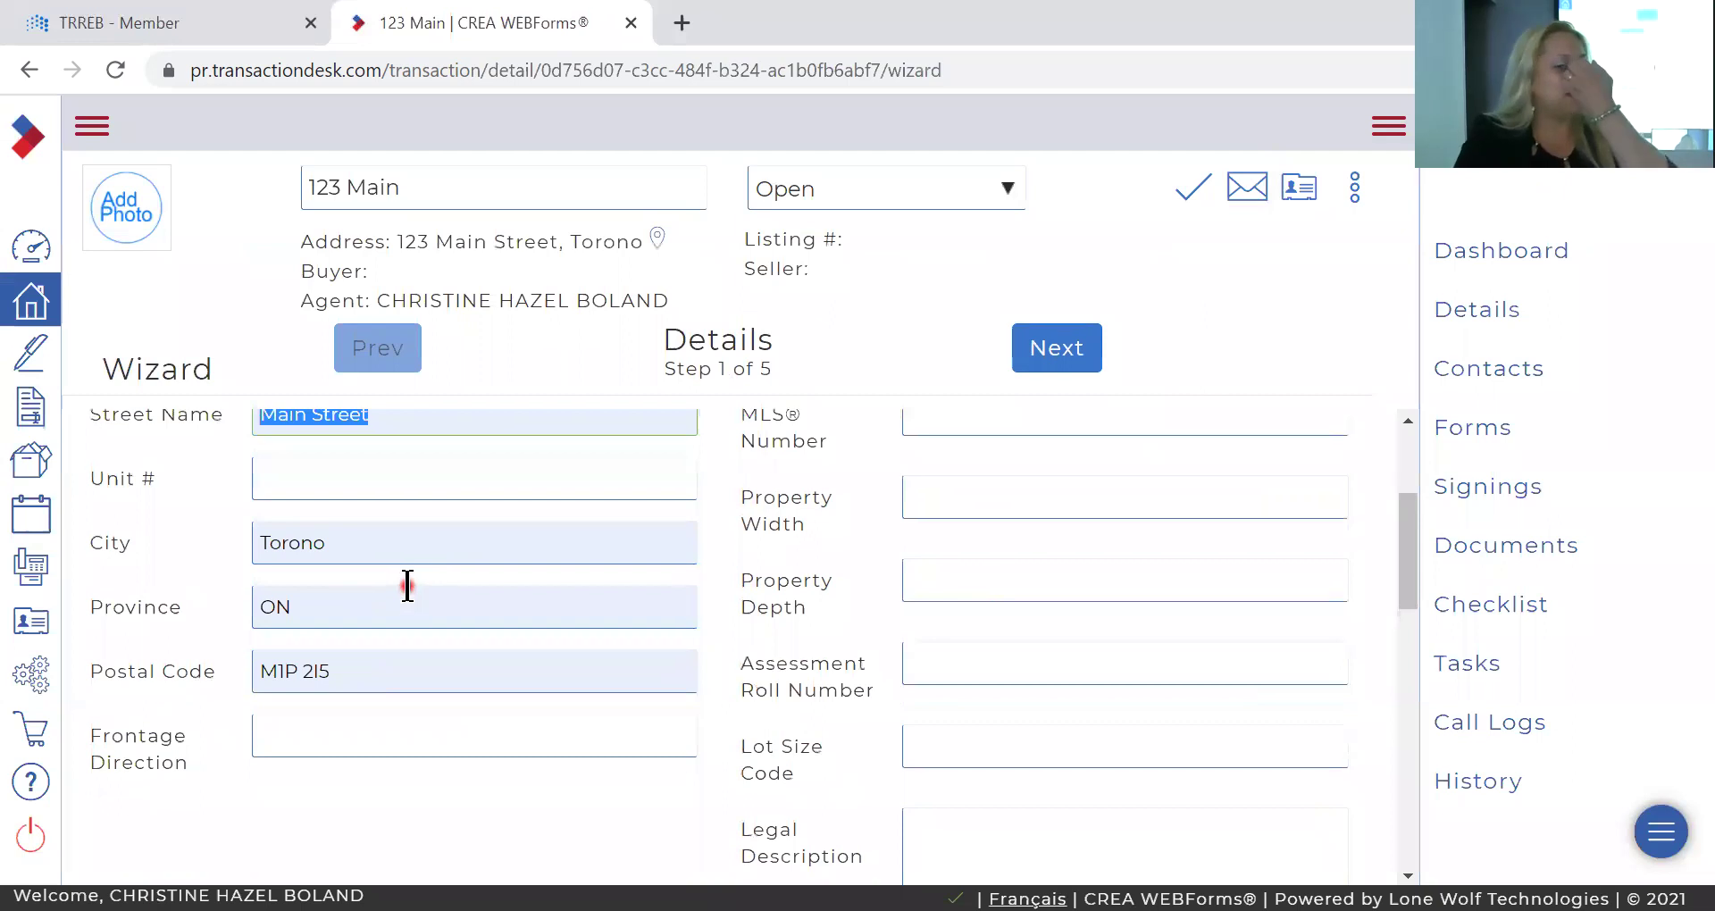
pyautogui.scroll(-1, 408, 586)
pyautogui.scroll(3, 408, 586)
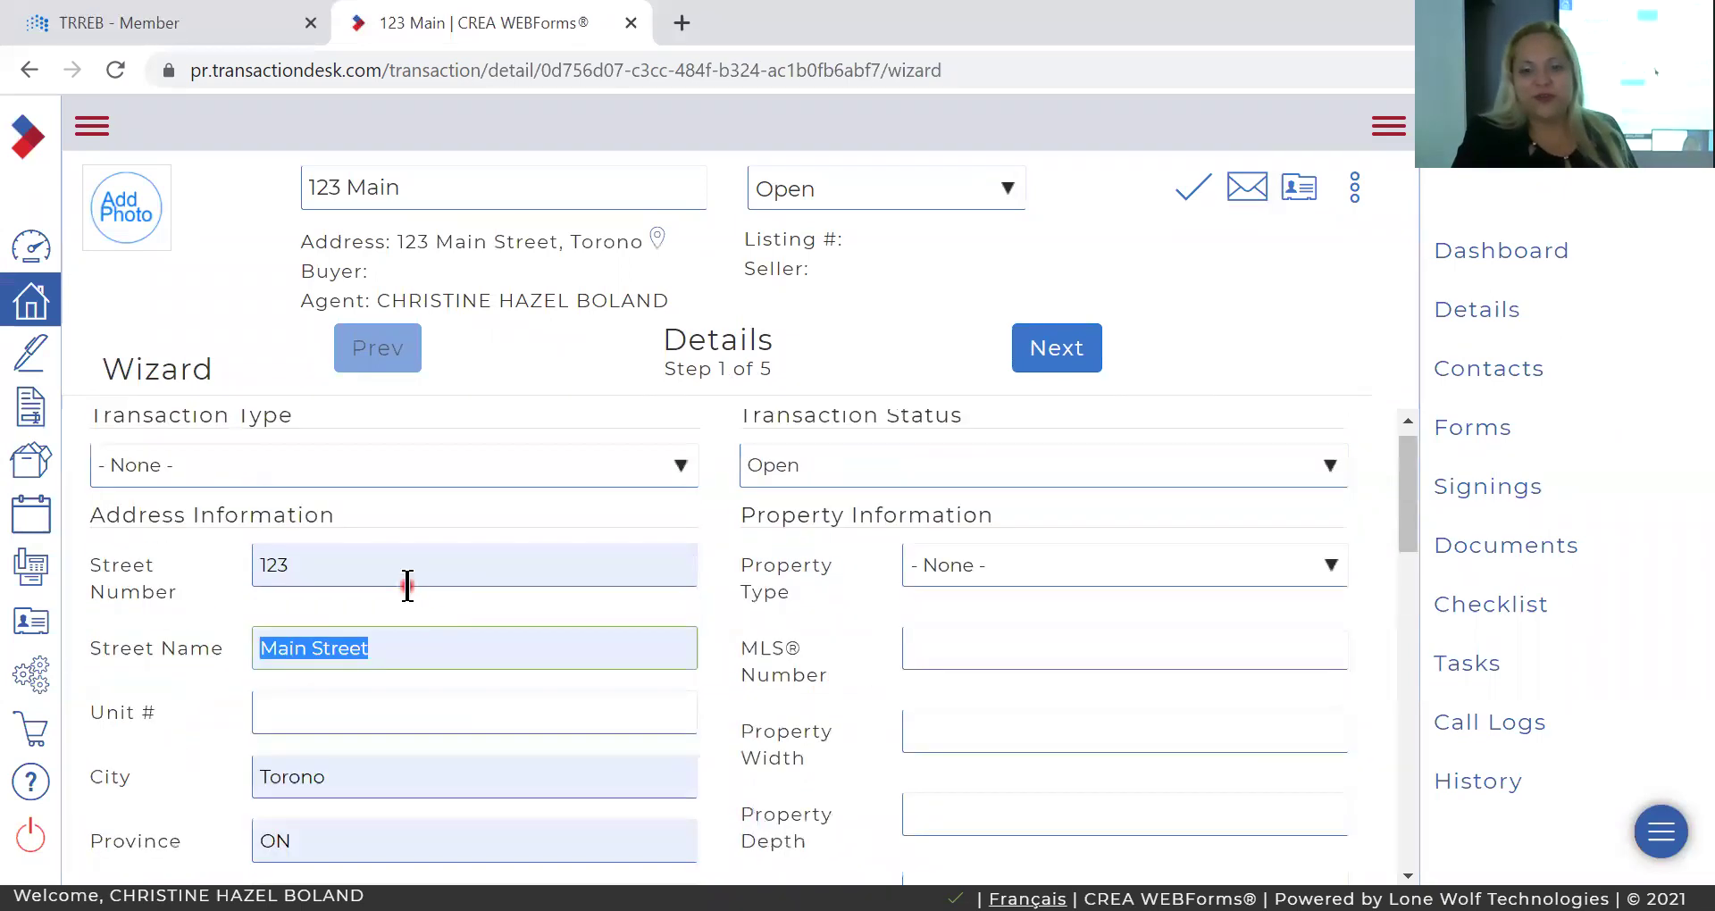
pyautogui.click(1070, 345)
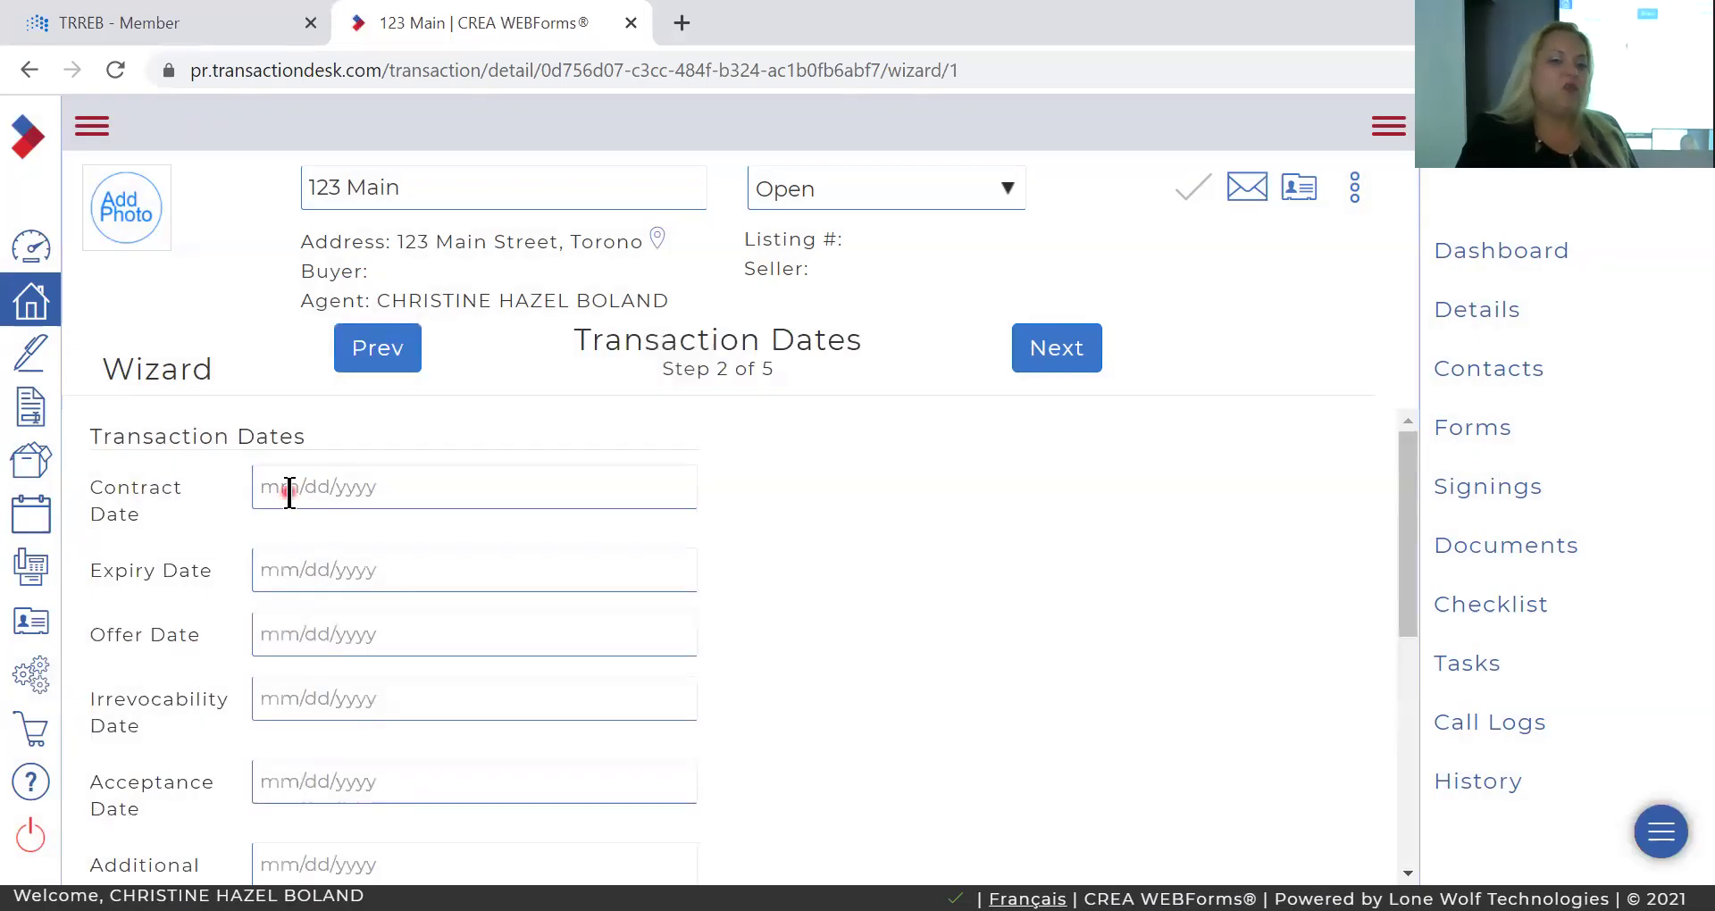
# Set contract date 06/16/2021 and expiry date 09/01/2021, then advance to Contacts.
pyautogui.click(289, 490)
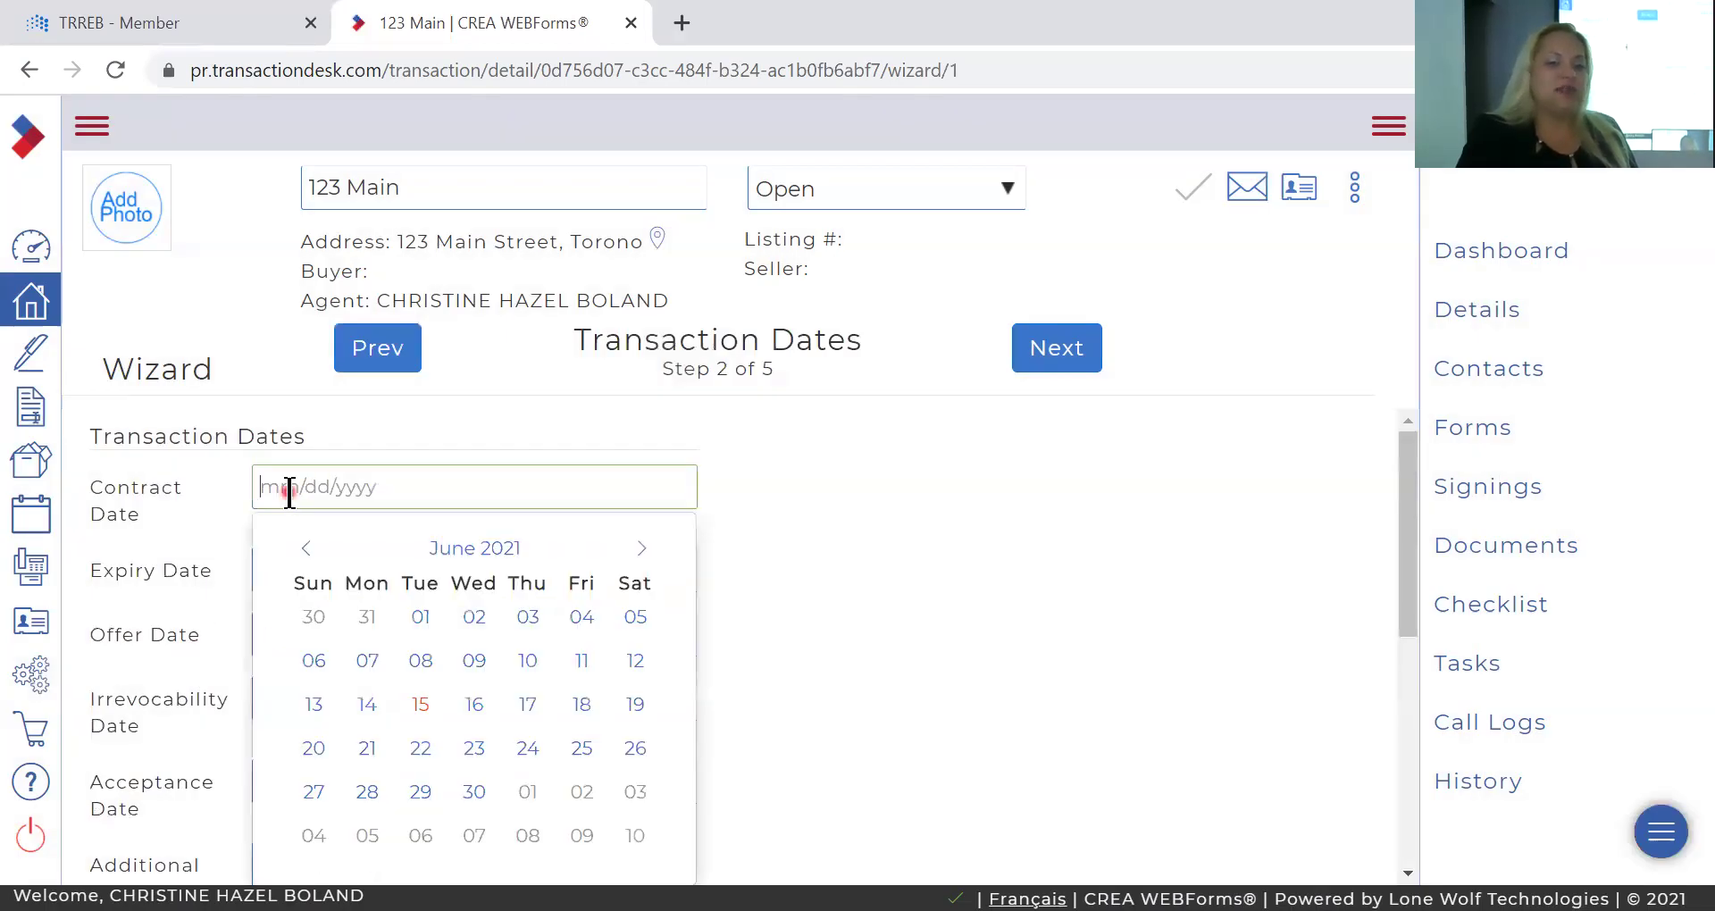
pyautogui.click(476, 708)
pyautogui.click(305, 576)
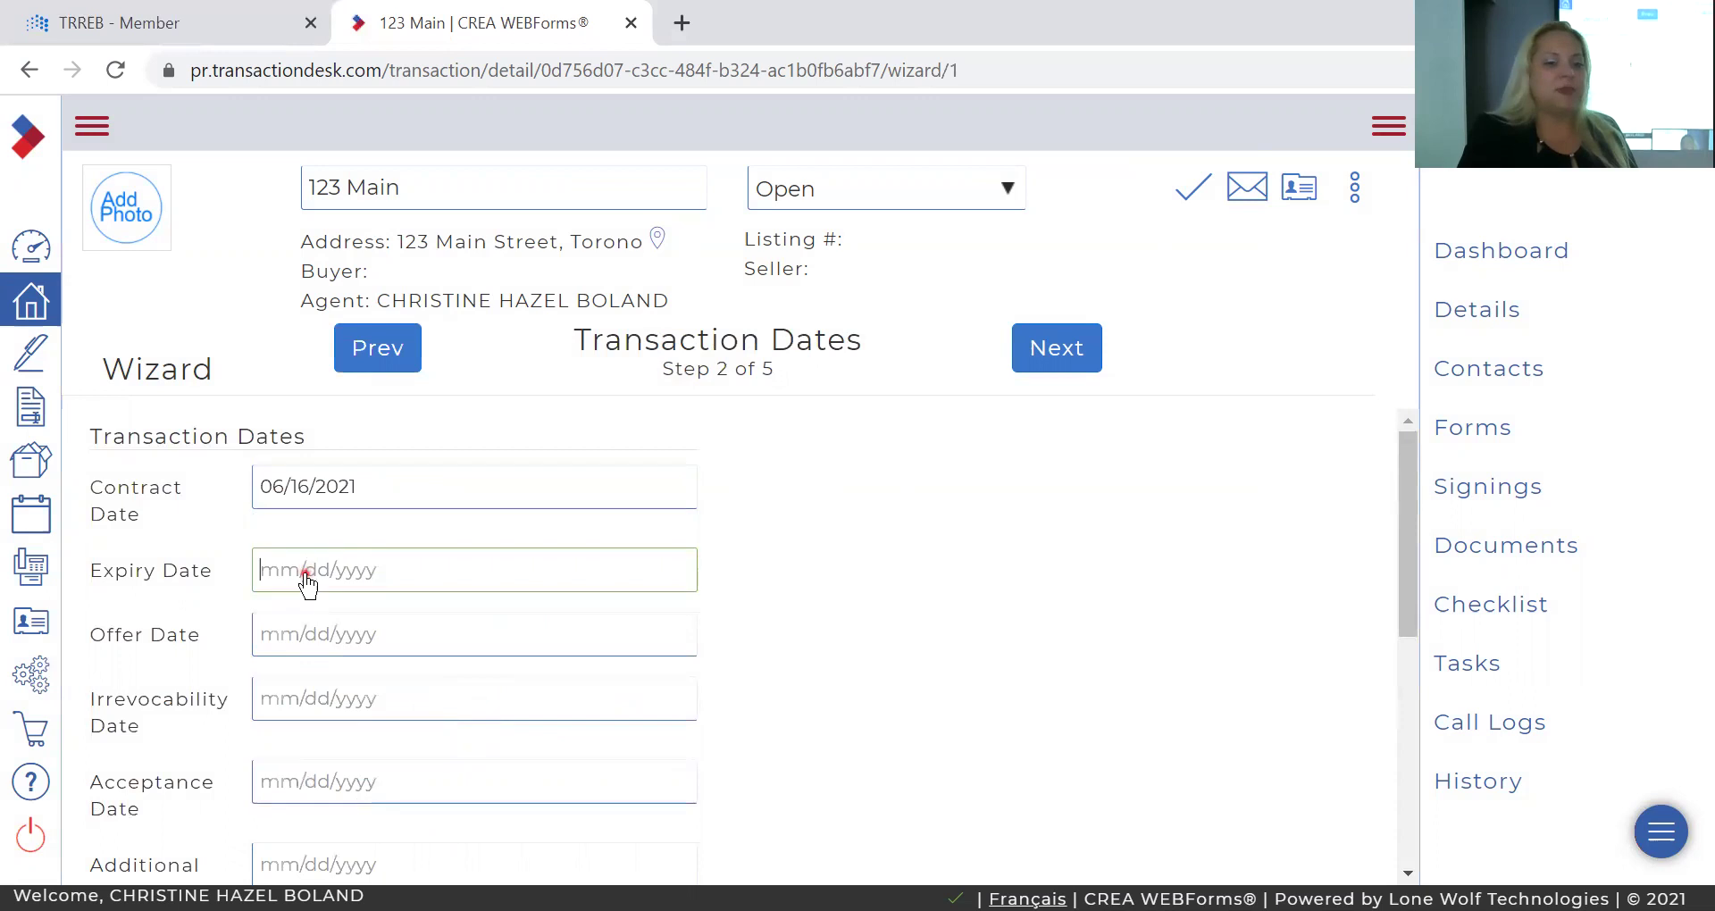
pyautogui.click(643, 575)
pyautogui.click(643, 576)
pyautogui.click(643, 575)
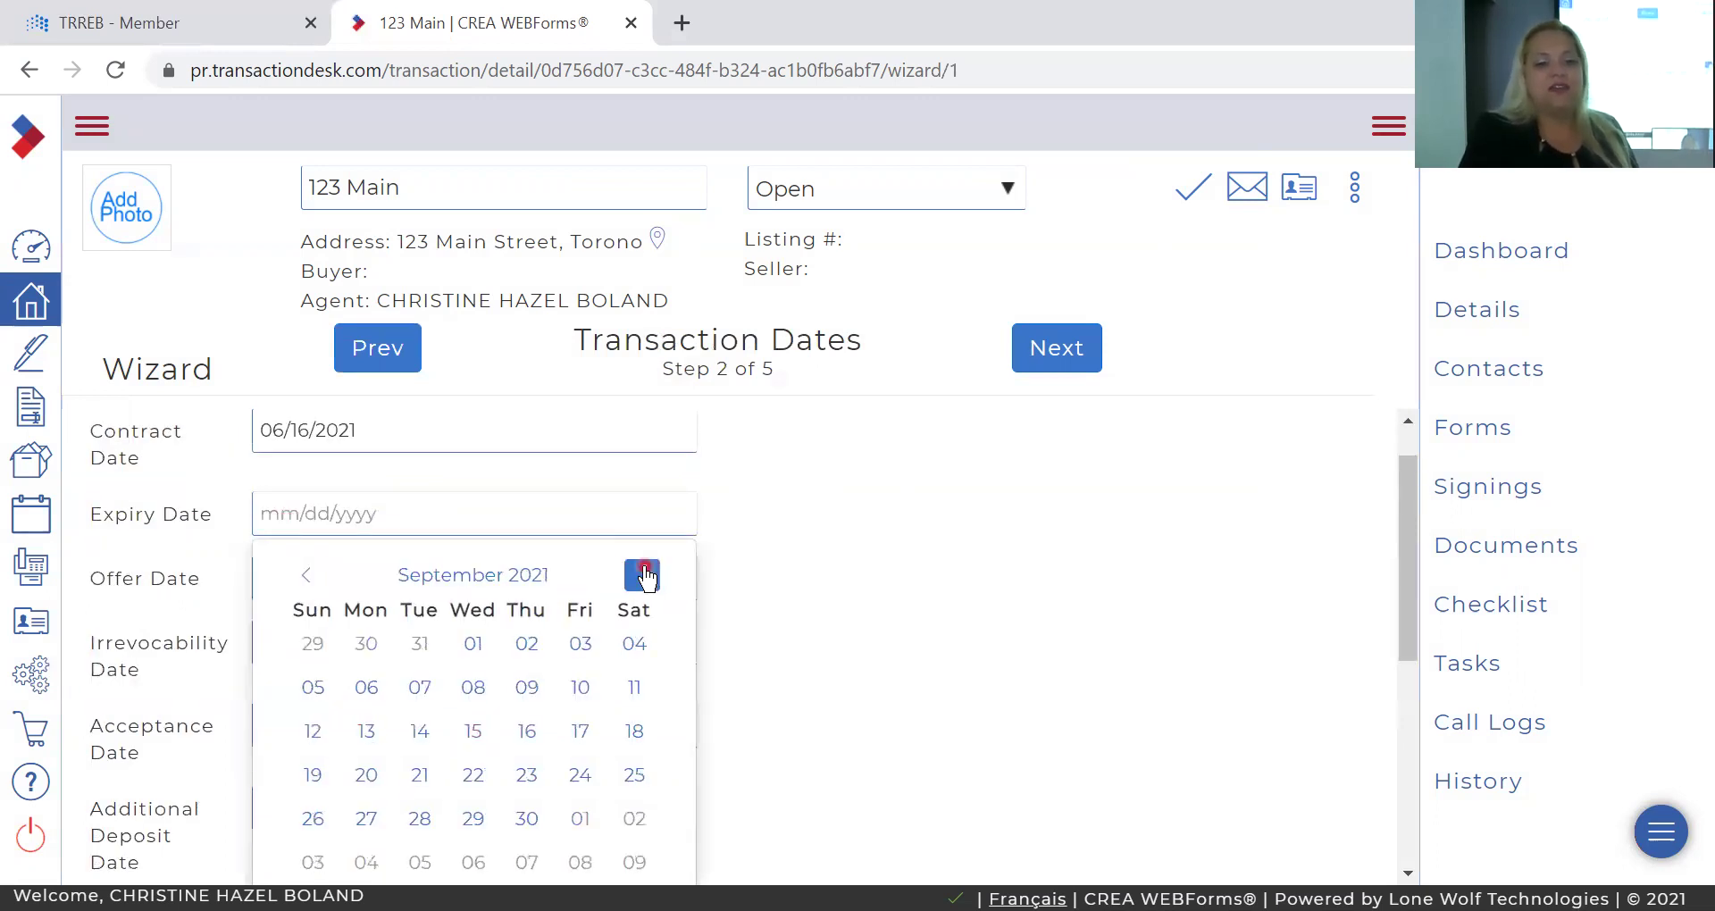
pyautogui.click(473, 652)
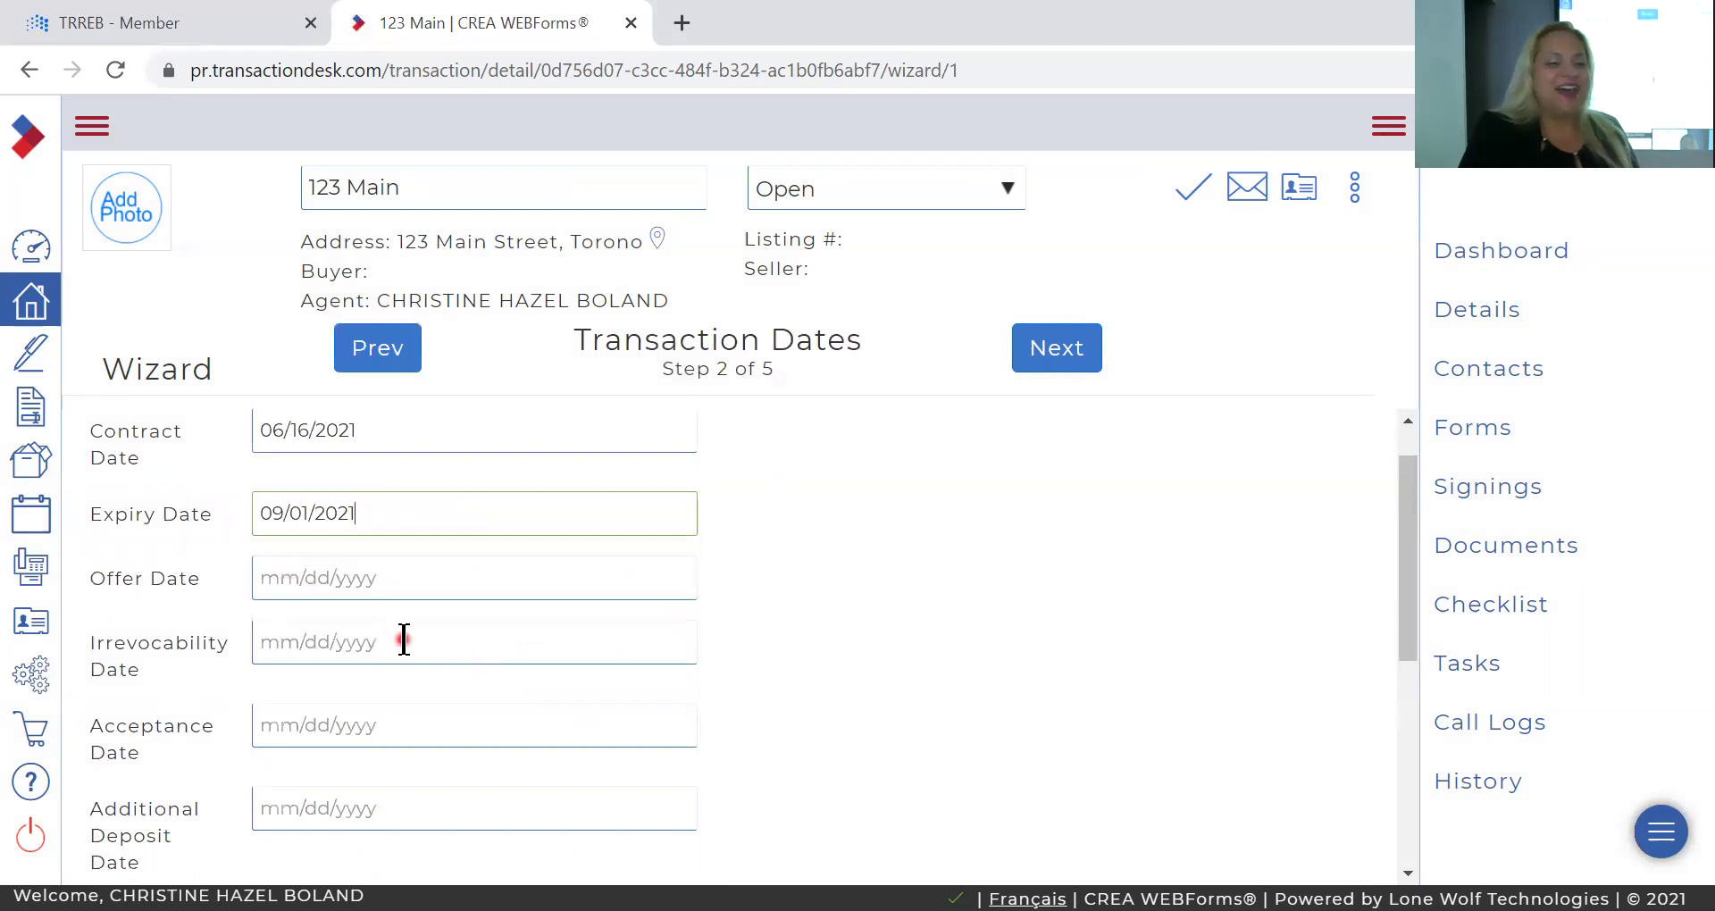
pyautogui.scroll(-1, 456, 573)
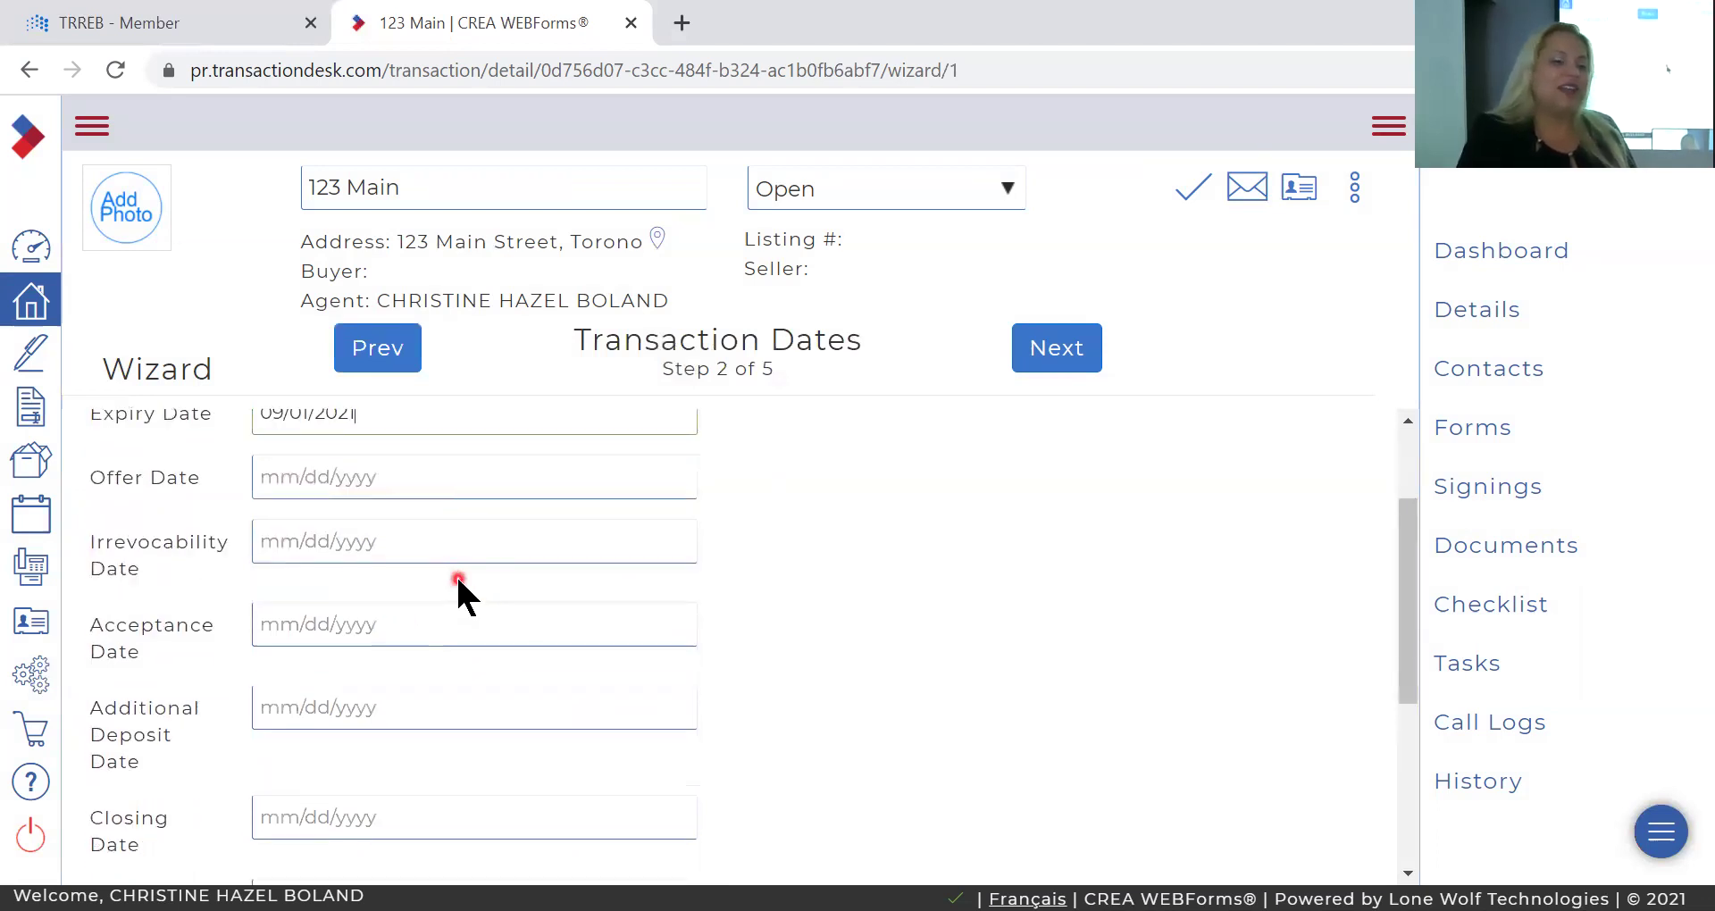
pyautogui.scroll(-2, 457, 579)
pyautogui.scroll(2, 457, 579)
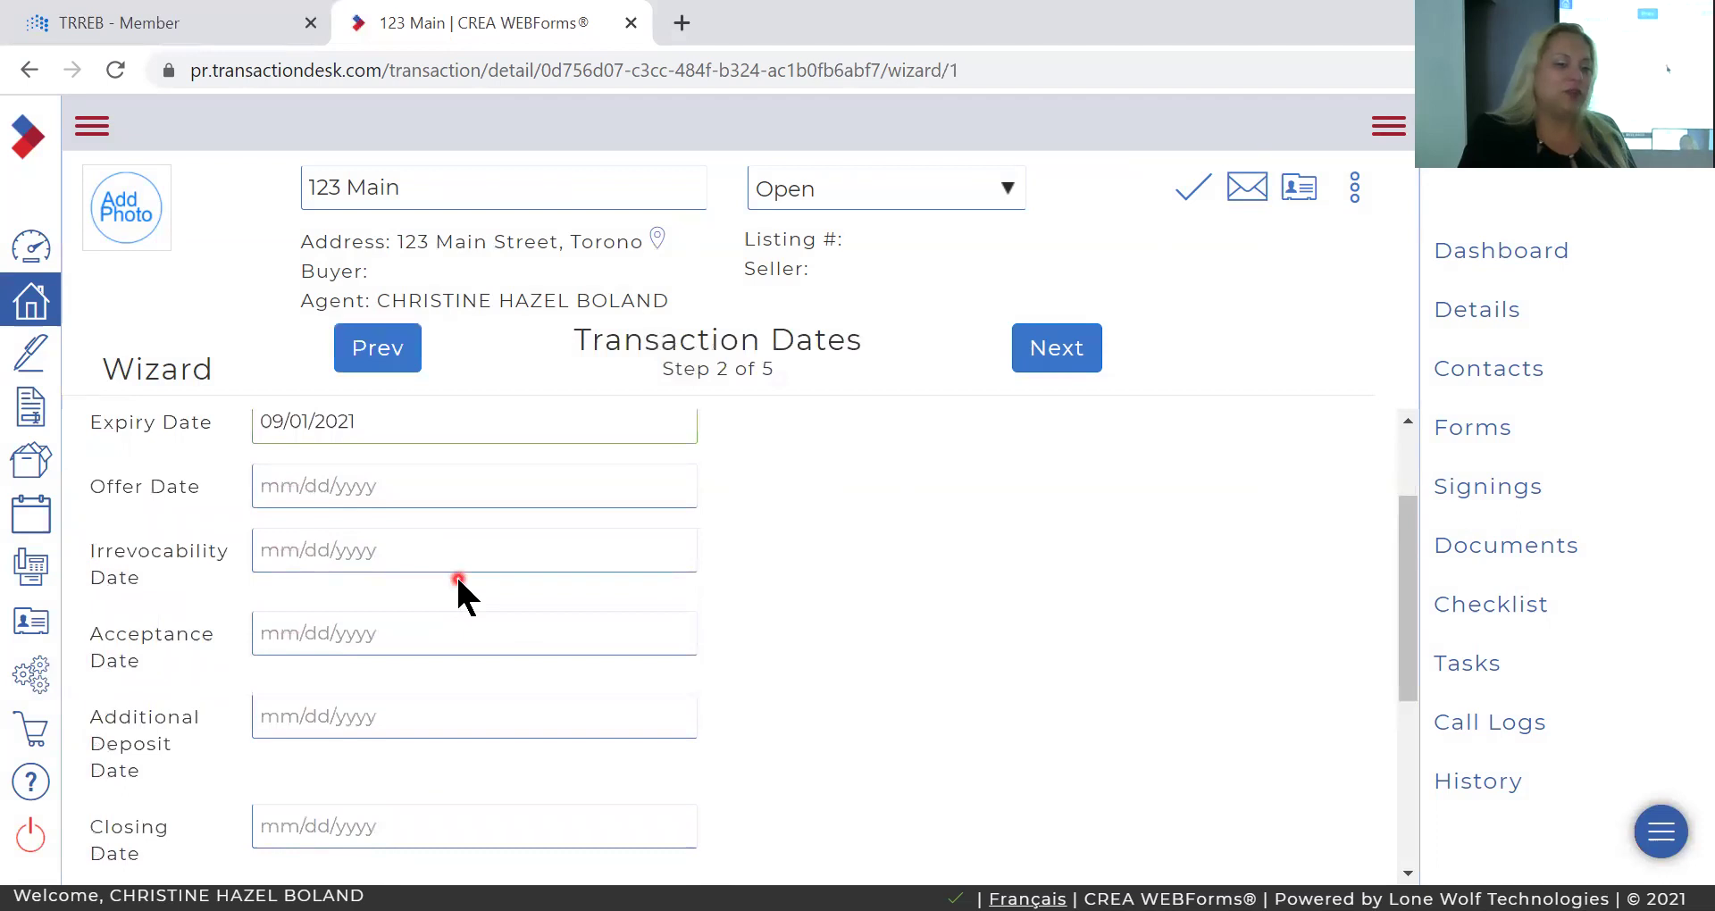
pyautogui.scroll(-1, 458, 579)
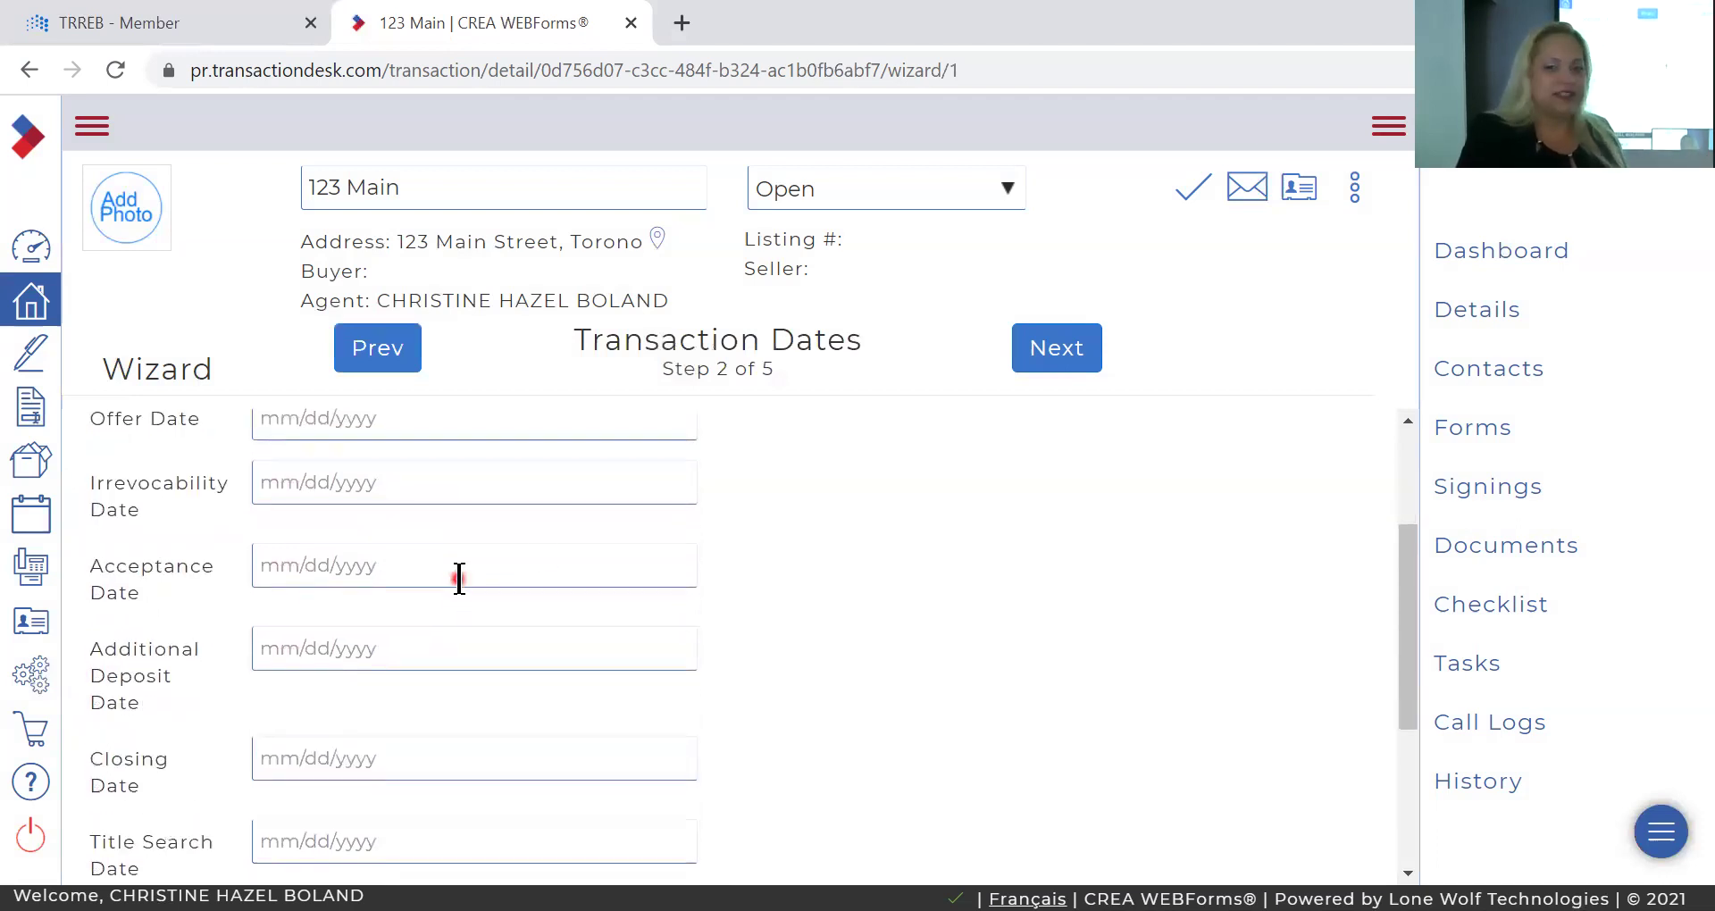
pyautogui.click(1083, 347)
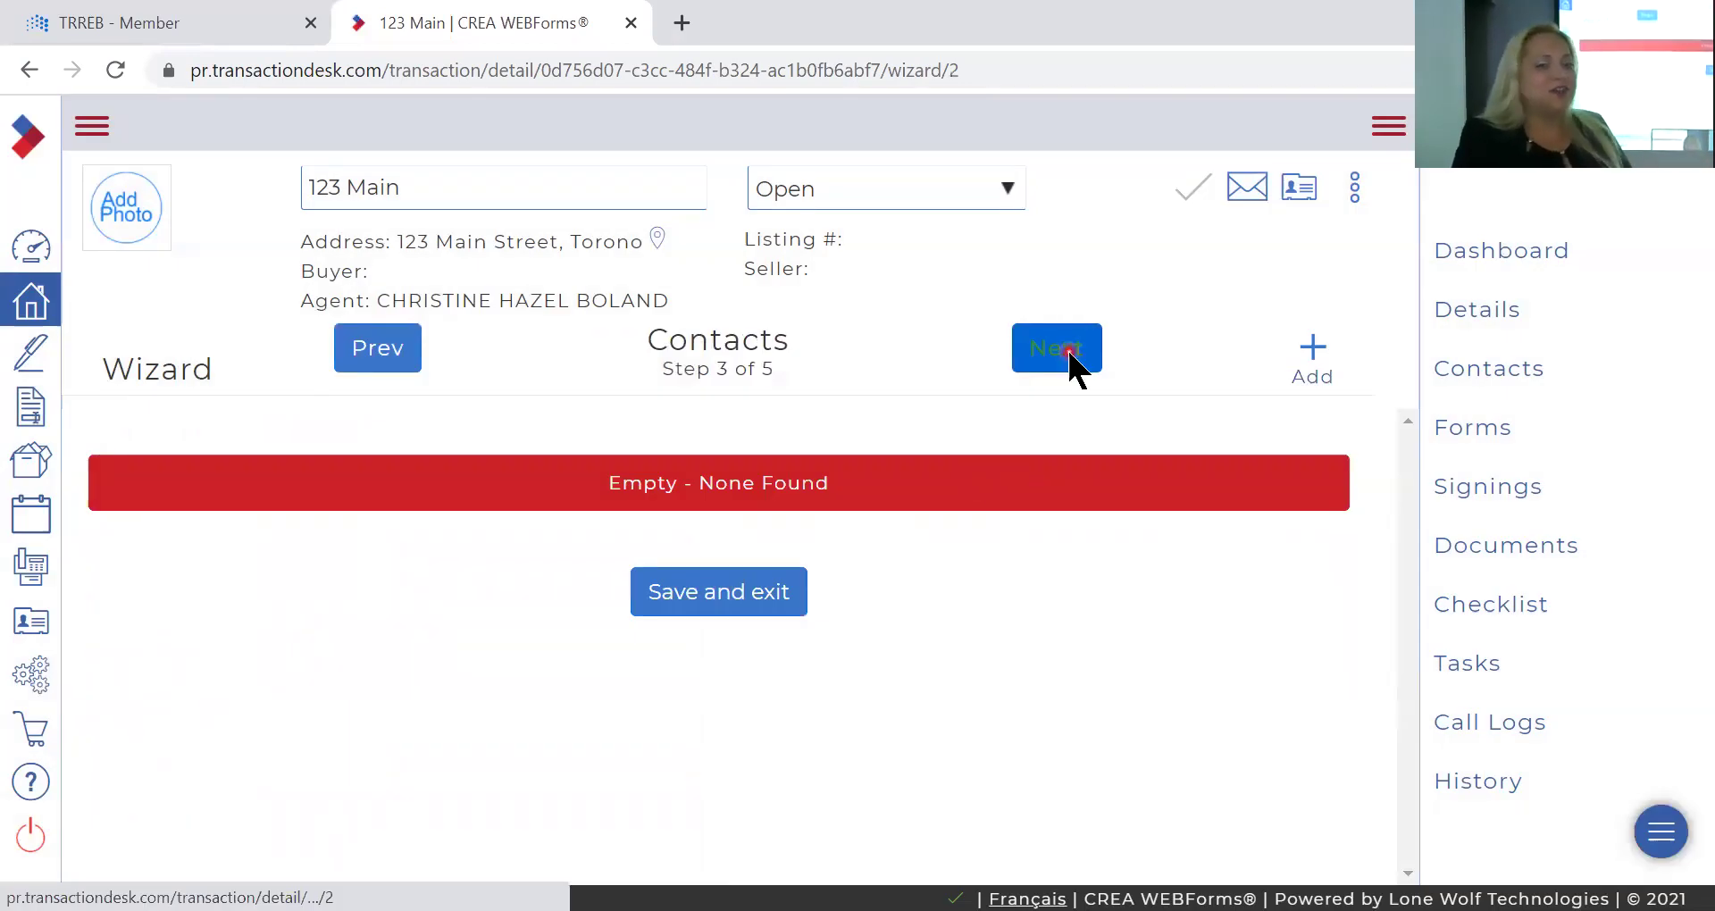
# Finish the wizard's Forms and Documents steps to reach the transaction dashboard.
pyautogui.click(1069, 352)
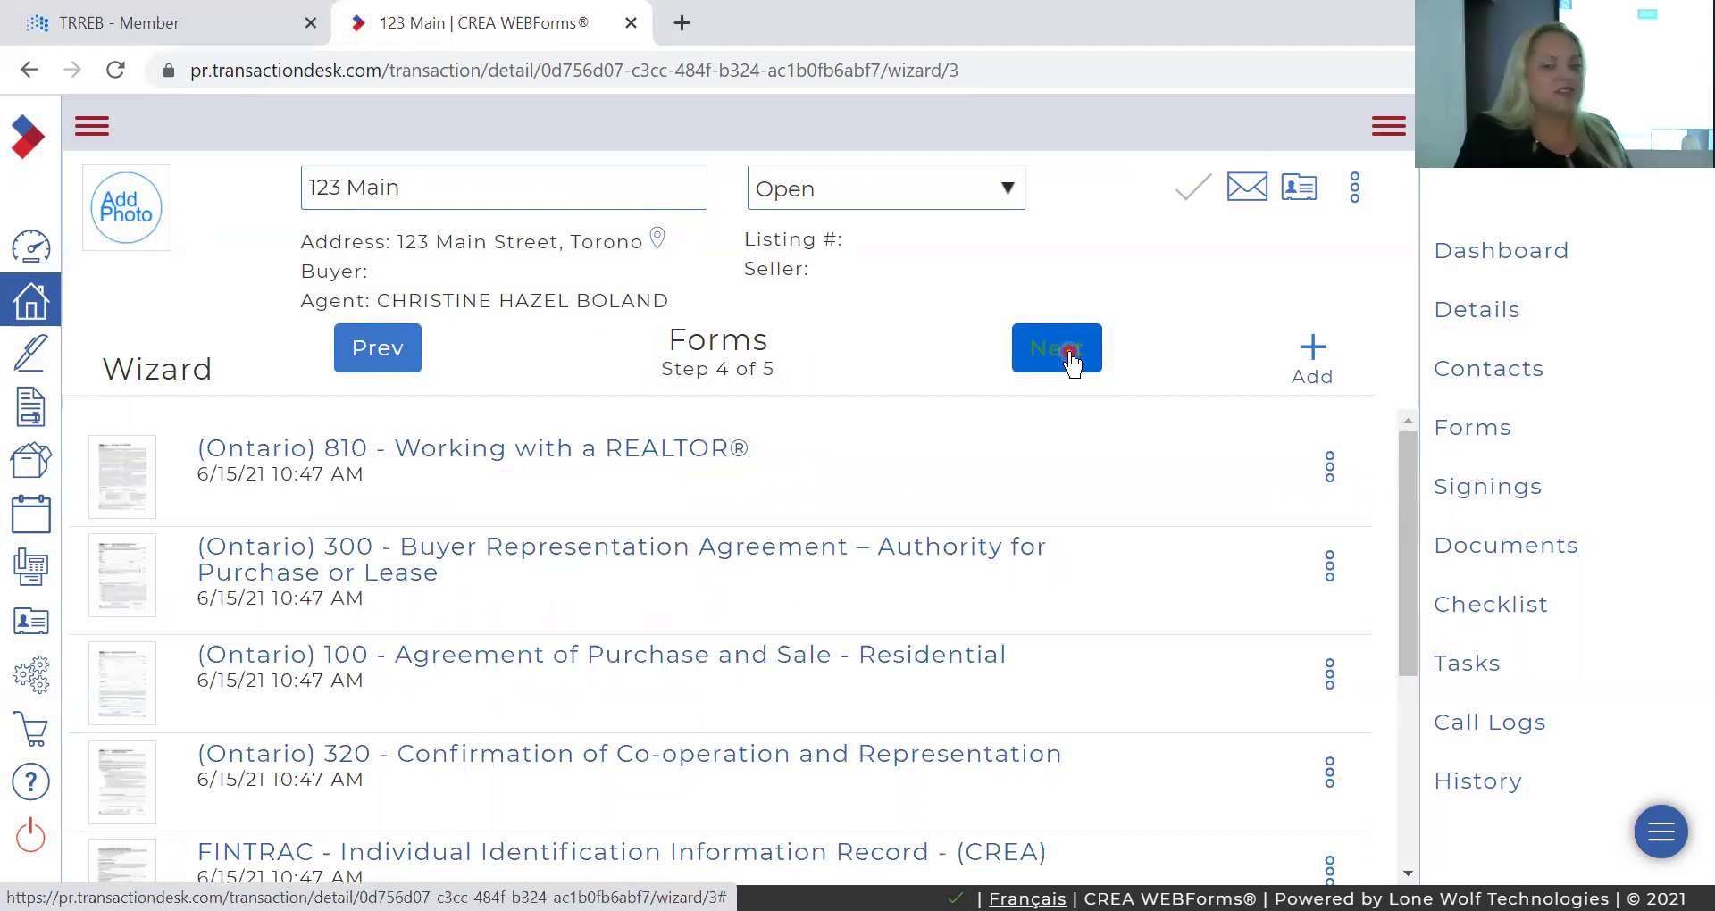
pyautogui.click(1069, 352)
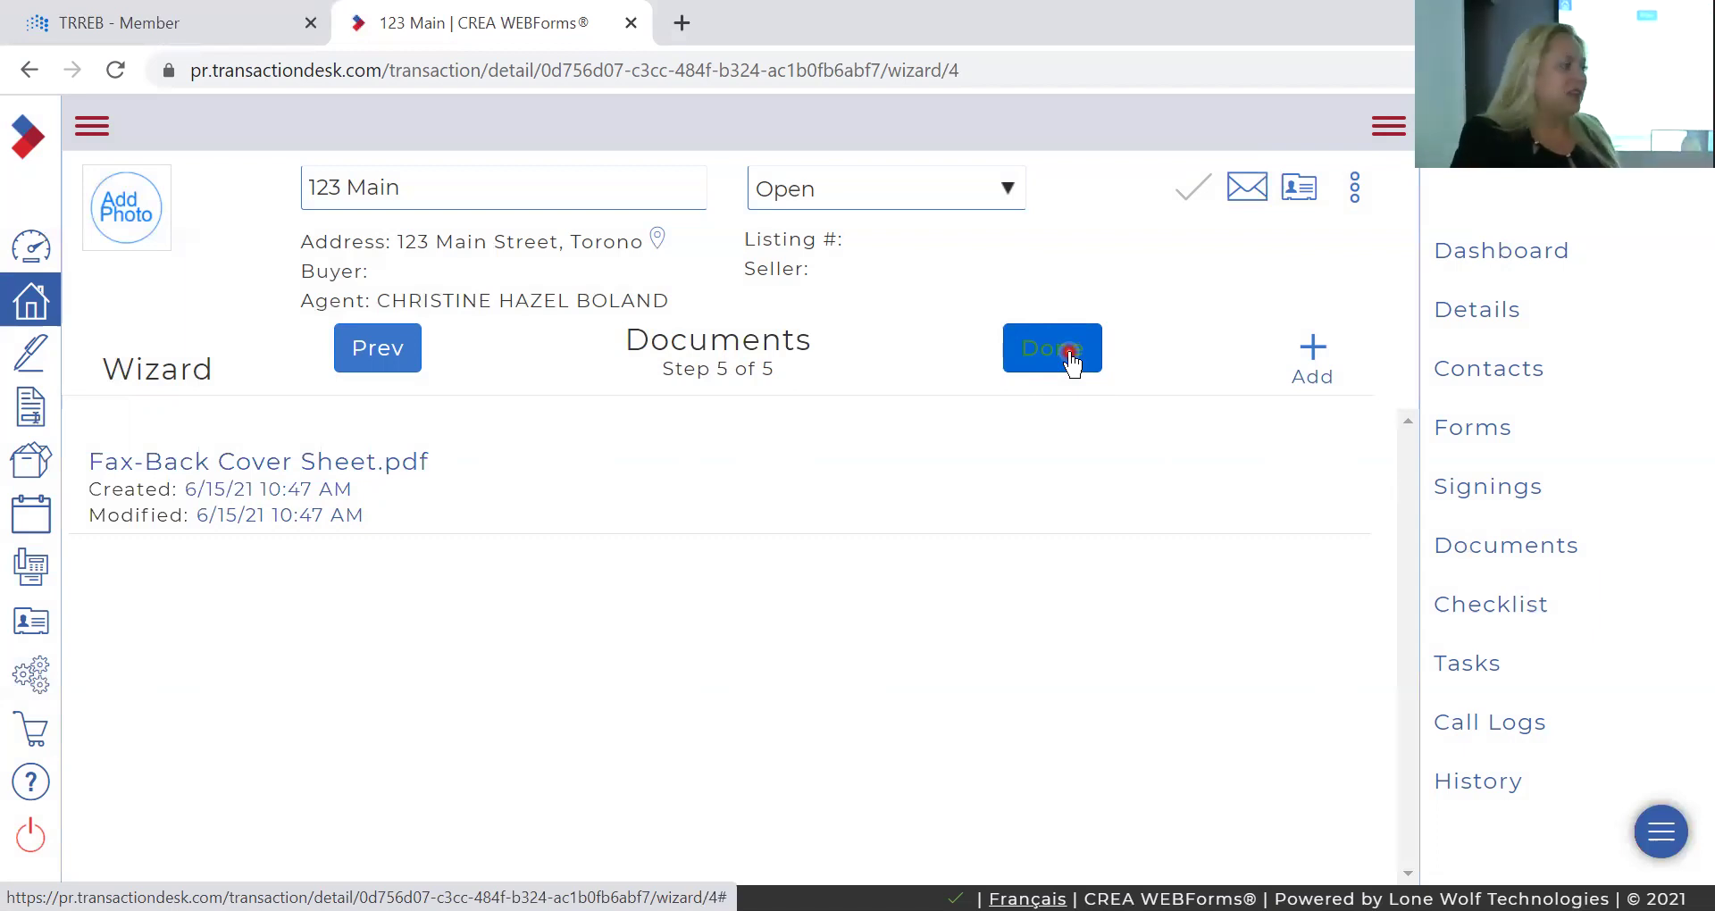
pyautogui.click(1049, 346)
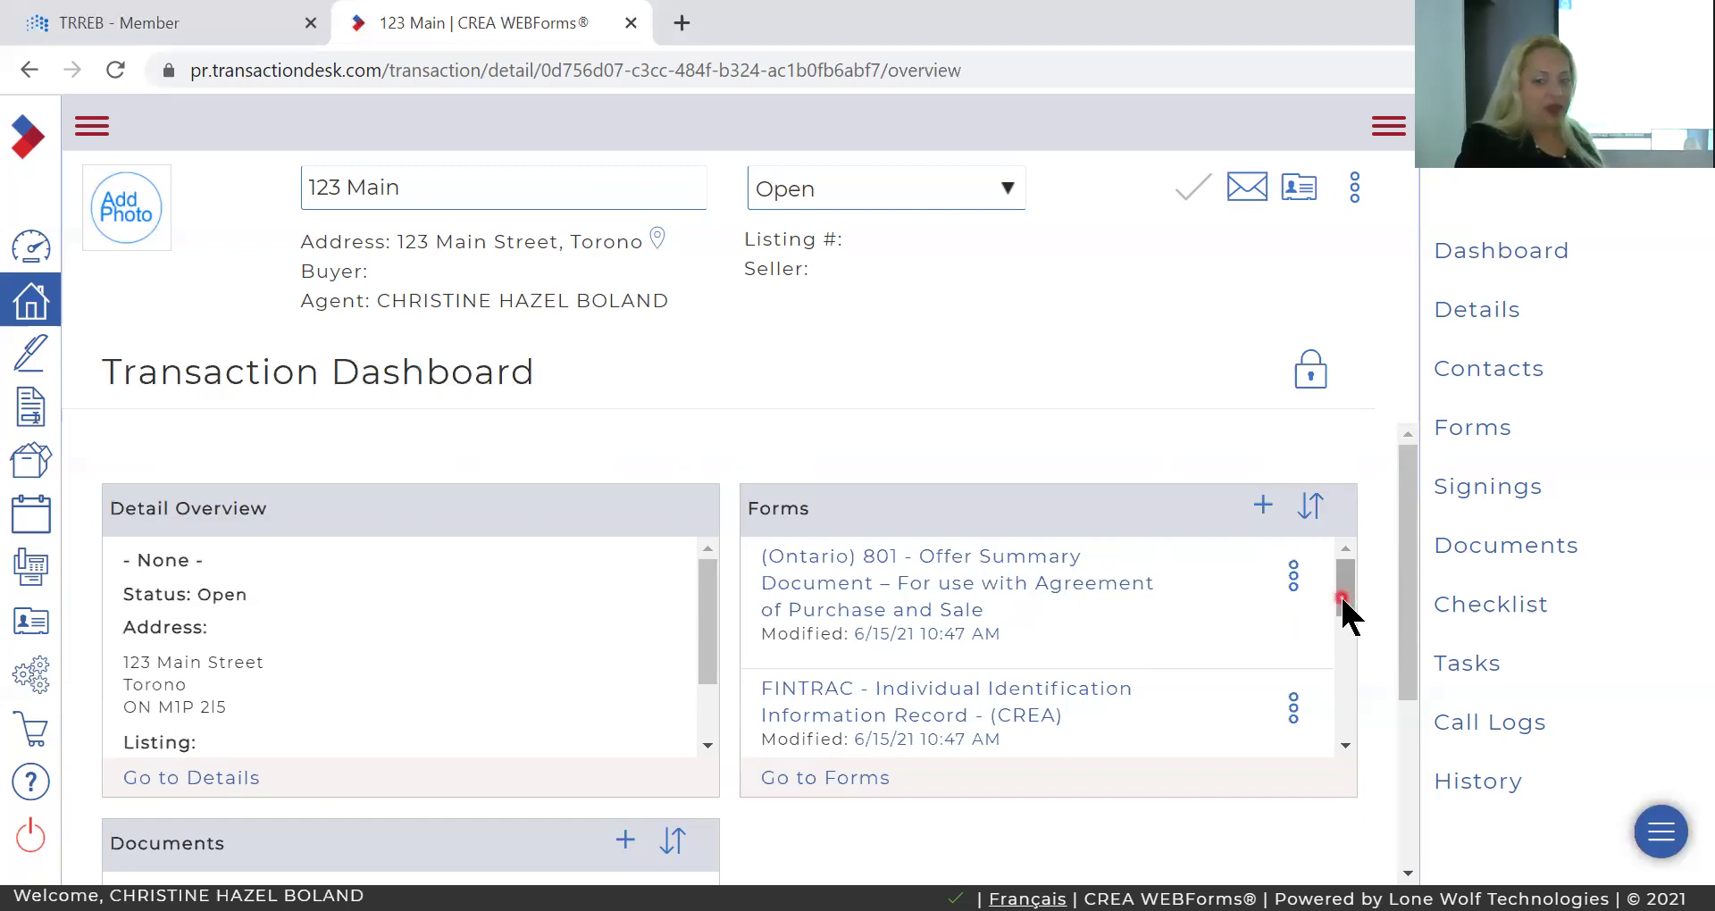
# Scroll the Forms panel and open the (Ontario) 100 Agreement of Purchase and Sale.
pyautogui.moveTo(1352, 610); pyautogui.dragTo(1337, 683)
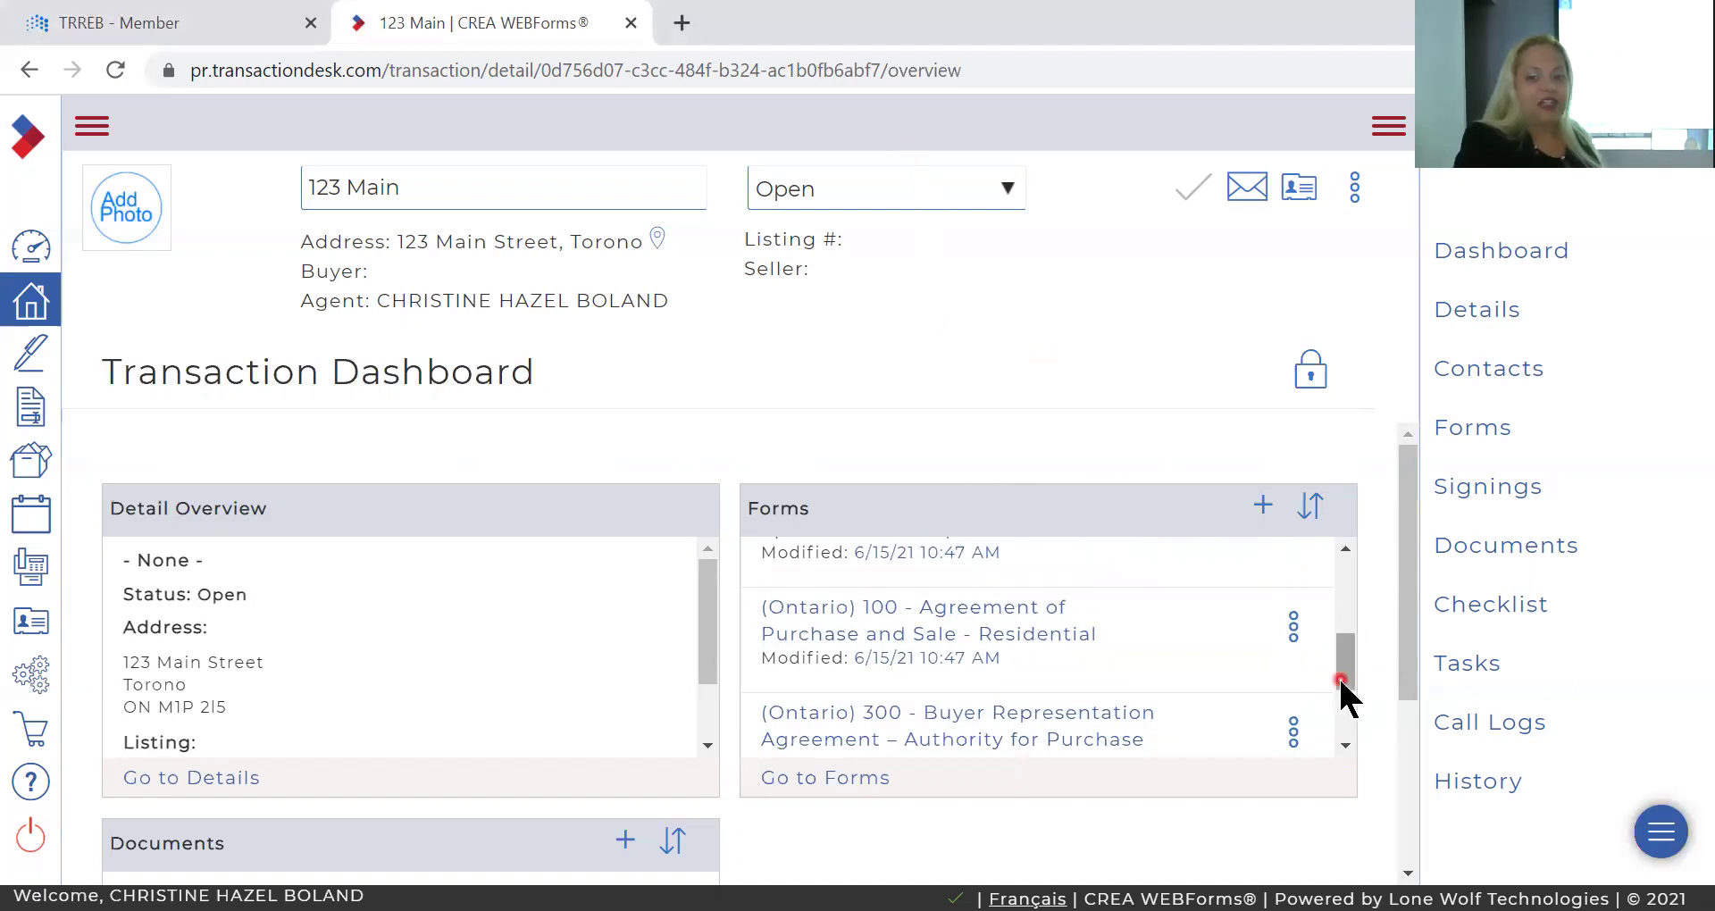
pyautogui.moveTo(1341, 695); pyautogui.dragTo(1340, 733)
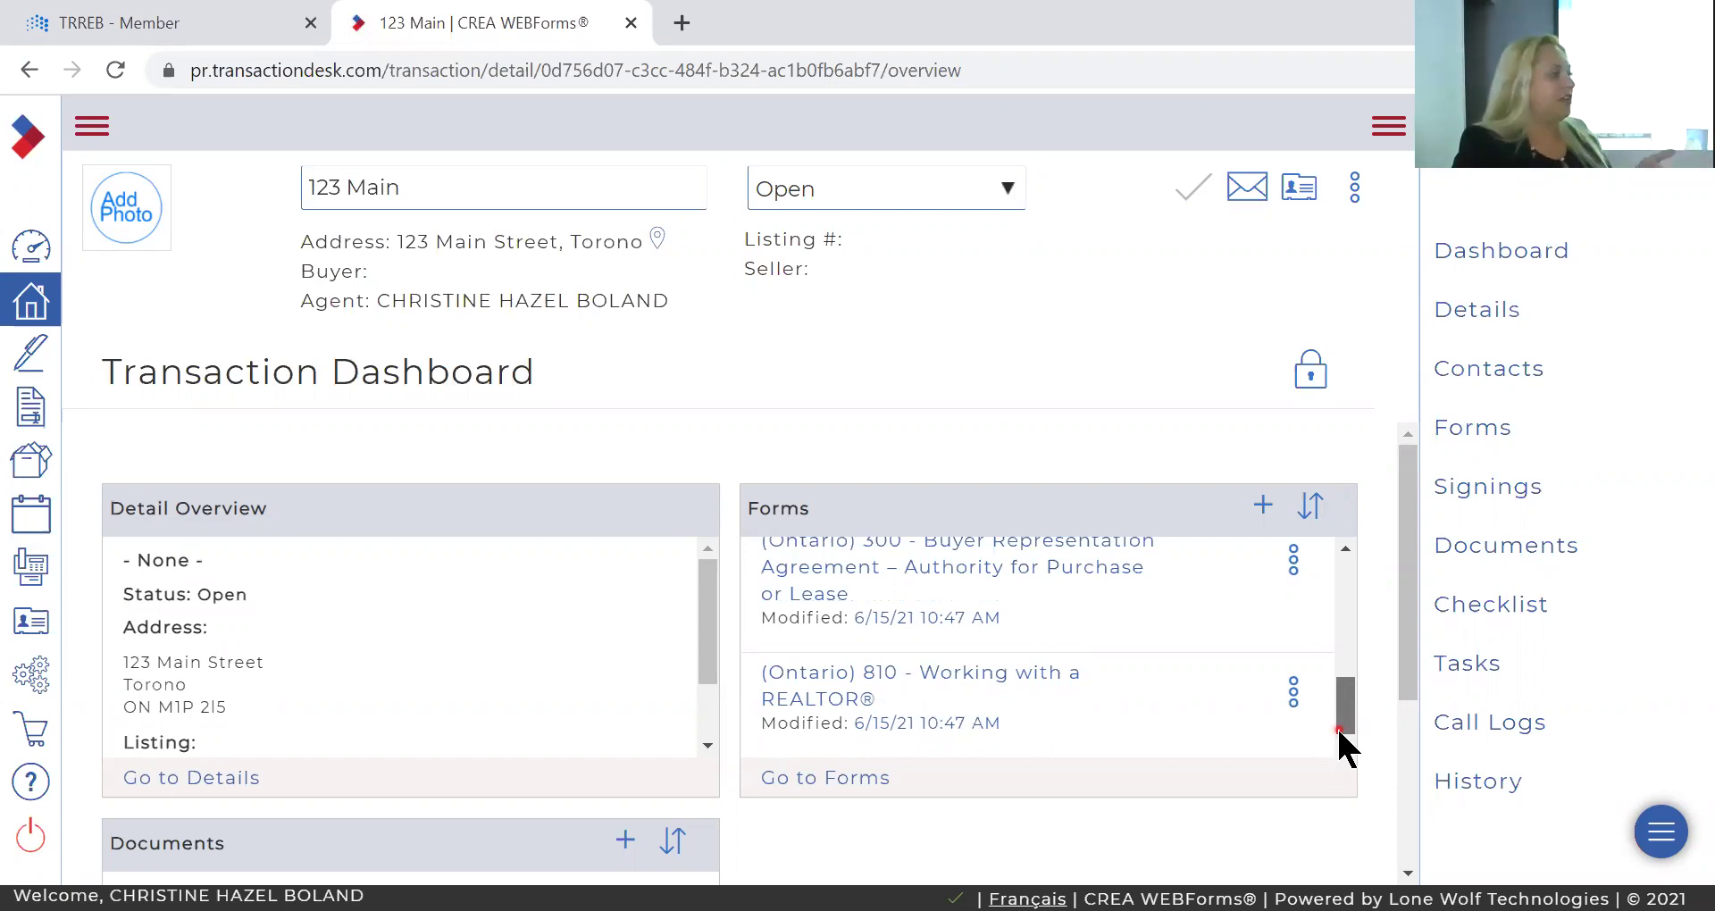
pyautogui.moveTo(1341, 735); pyautogui.dragTo(1343, 704)
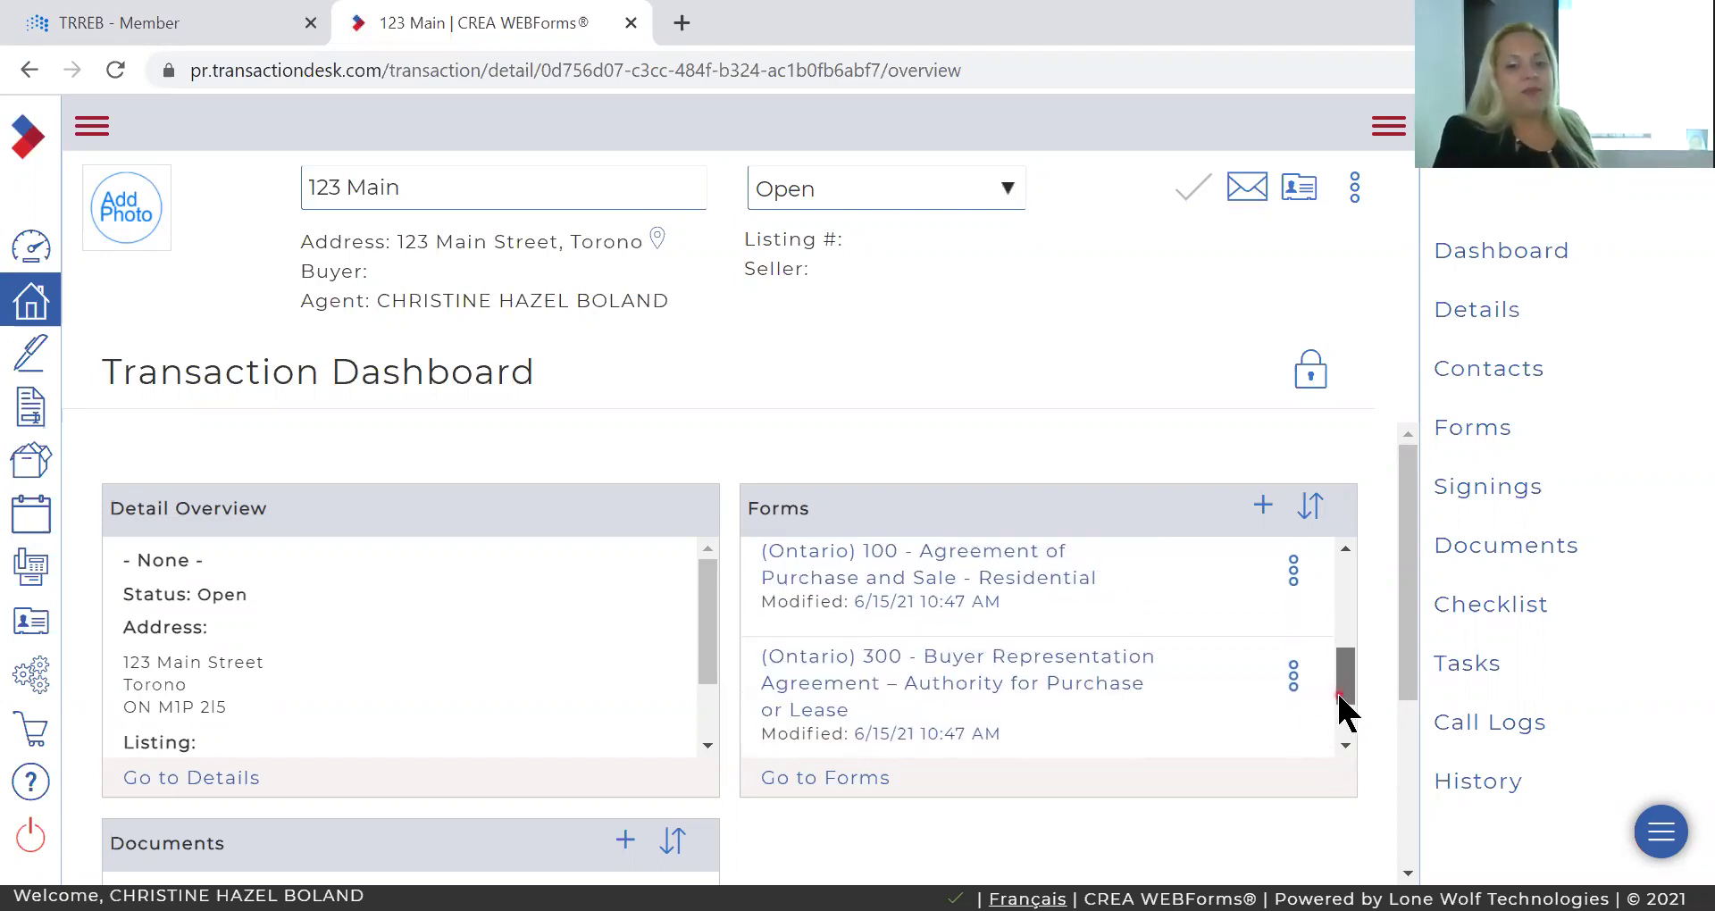
pyautogui.click(1014, 579)
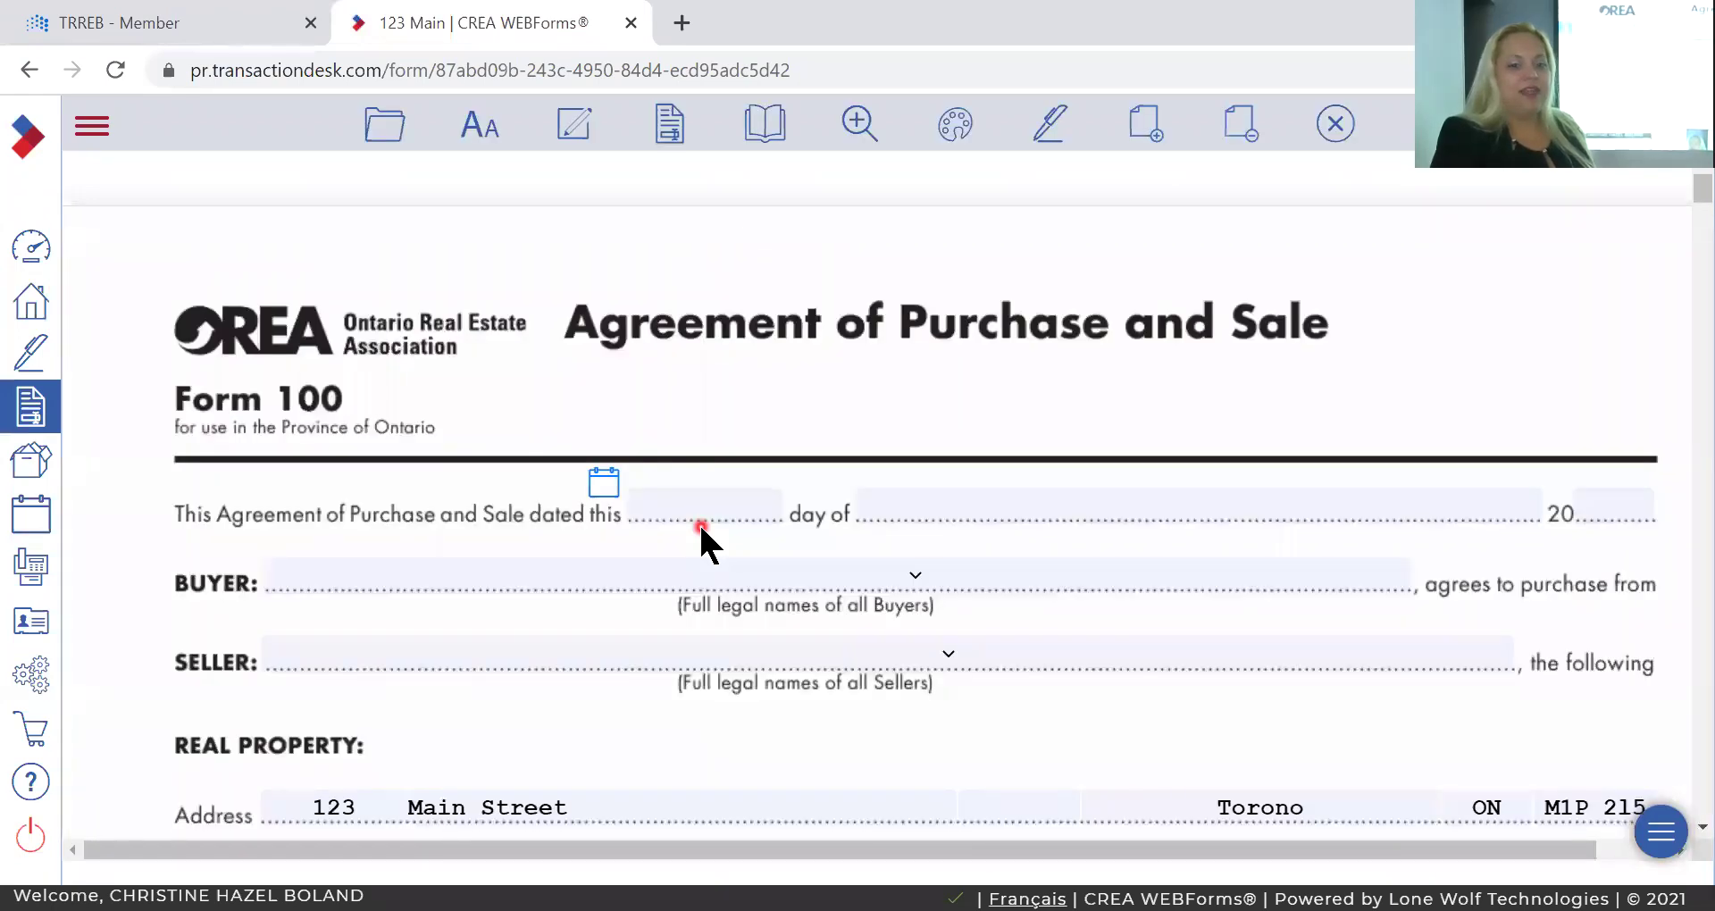
# Scroll through the Form 100 Agreement of Purchase and Sale to the Schedule A financing and inspection clauses.
pyautogui.scroll(-1, 698, 521)
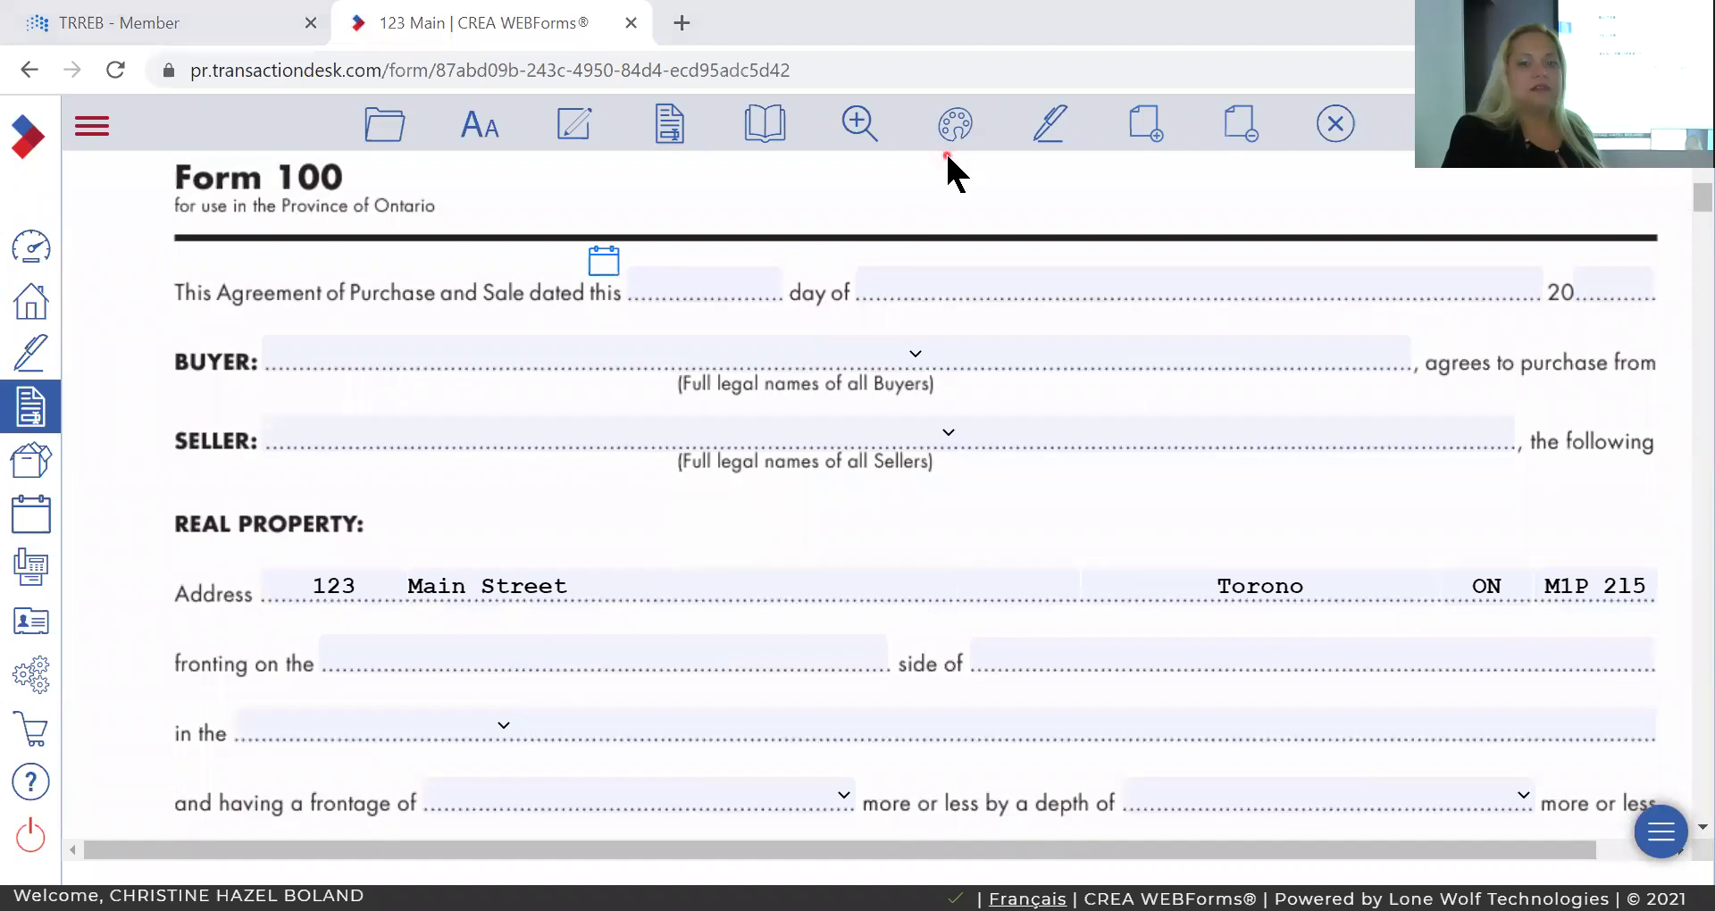
pyautogui.click(853, 429)
pyautogui.scroll(-14, 852, 424)
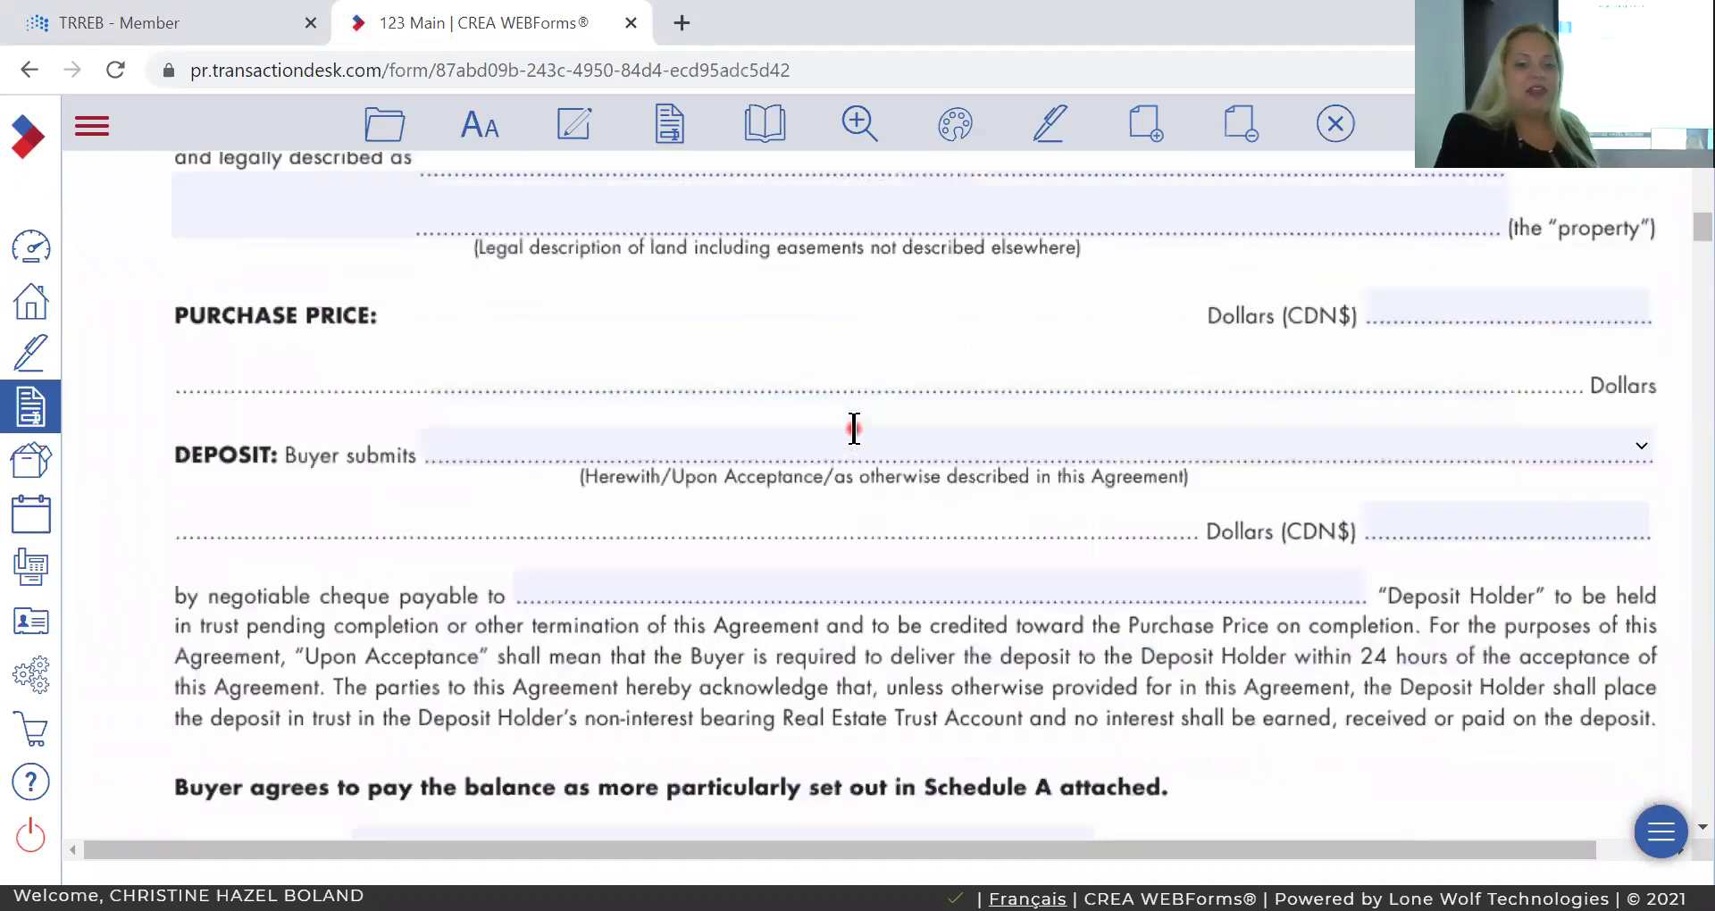
pyautogui.scroll(-15, 853, 426)
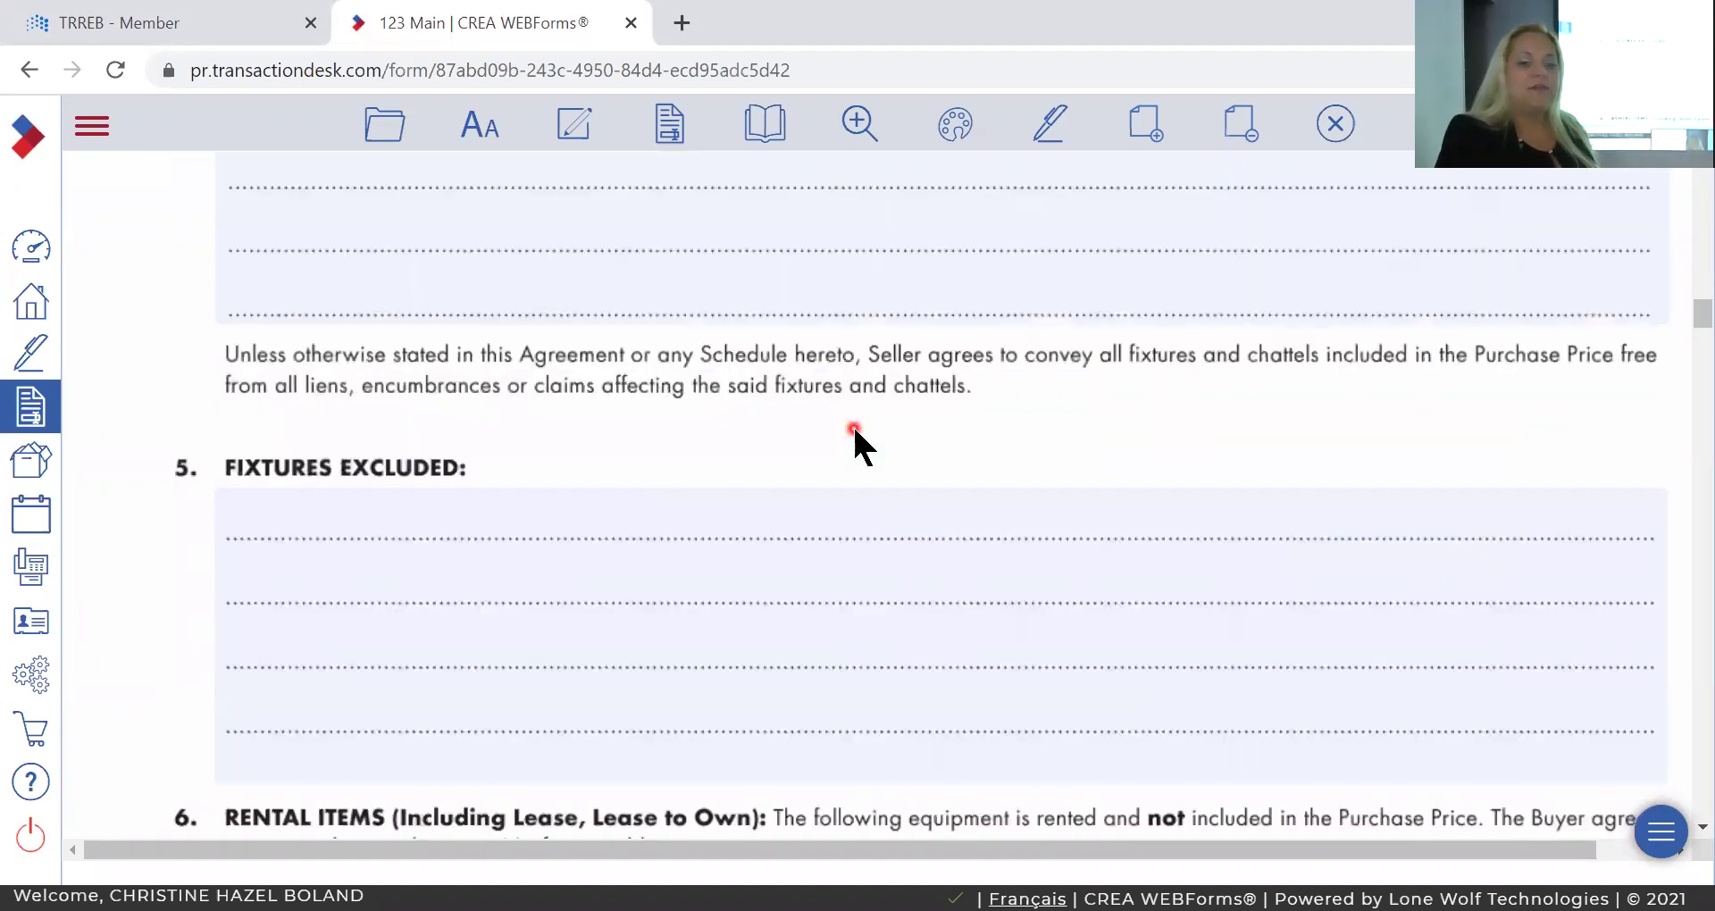
pyautogui.scroll(-15, 855, 440)
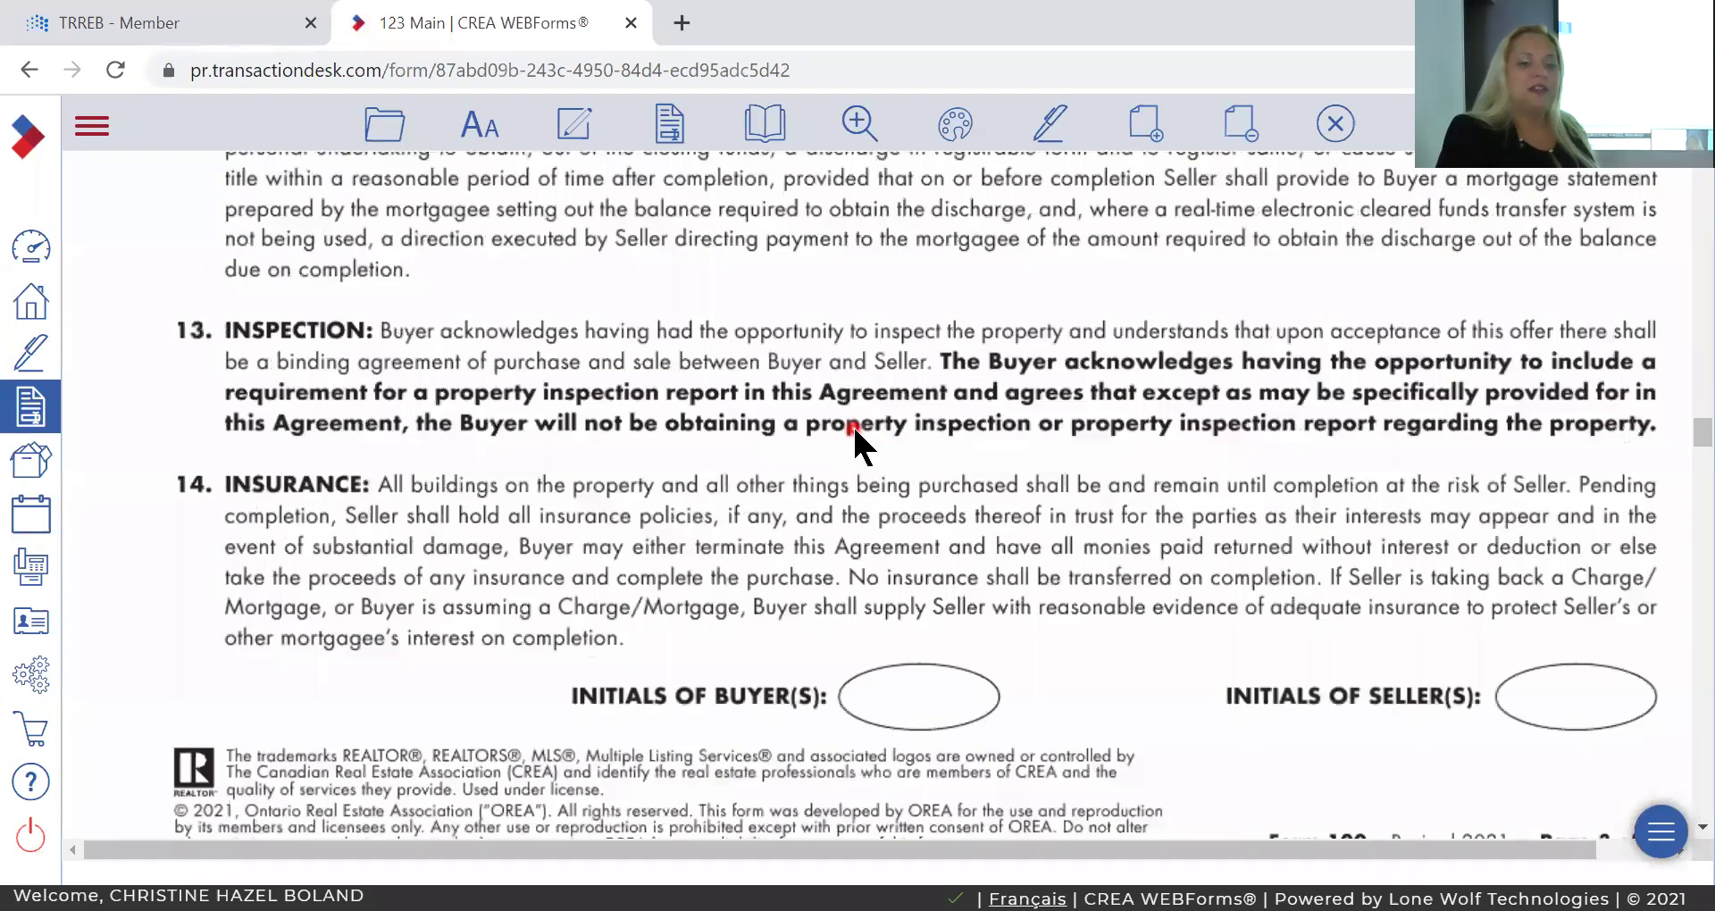
pyautogui.scroll(-15, 852, 423)
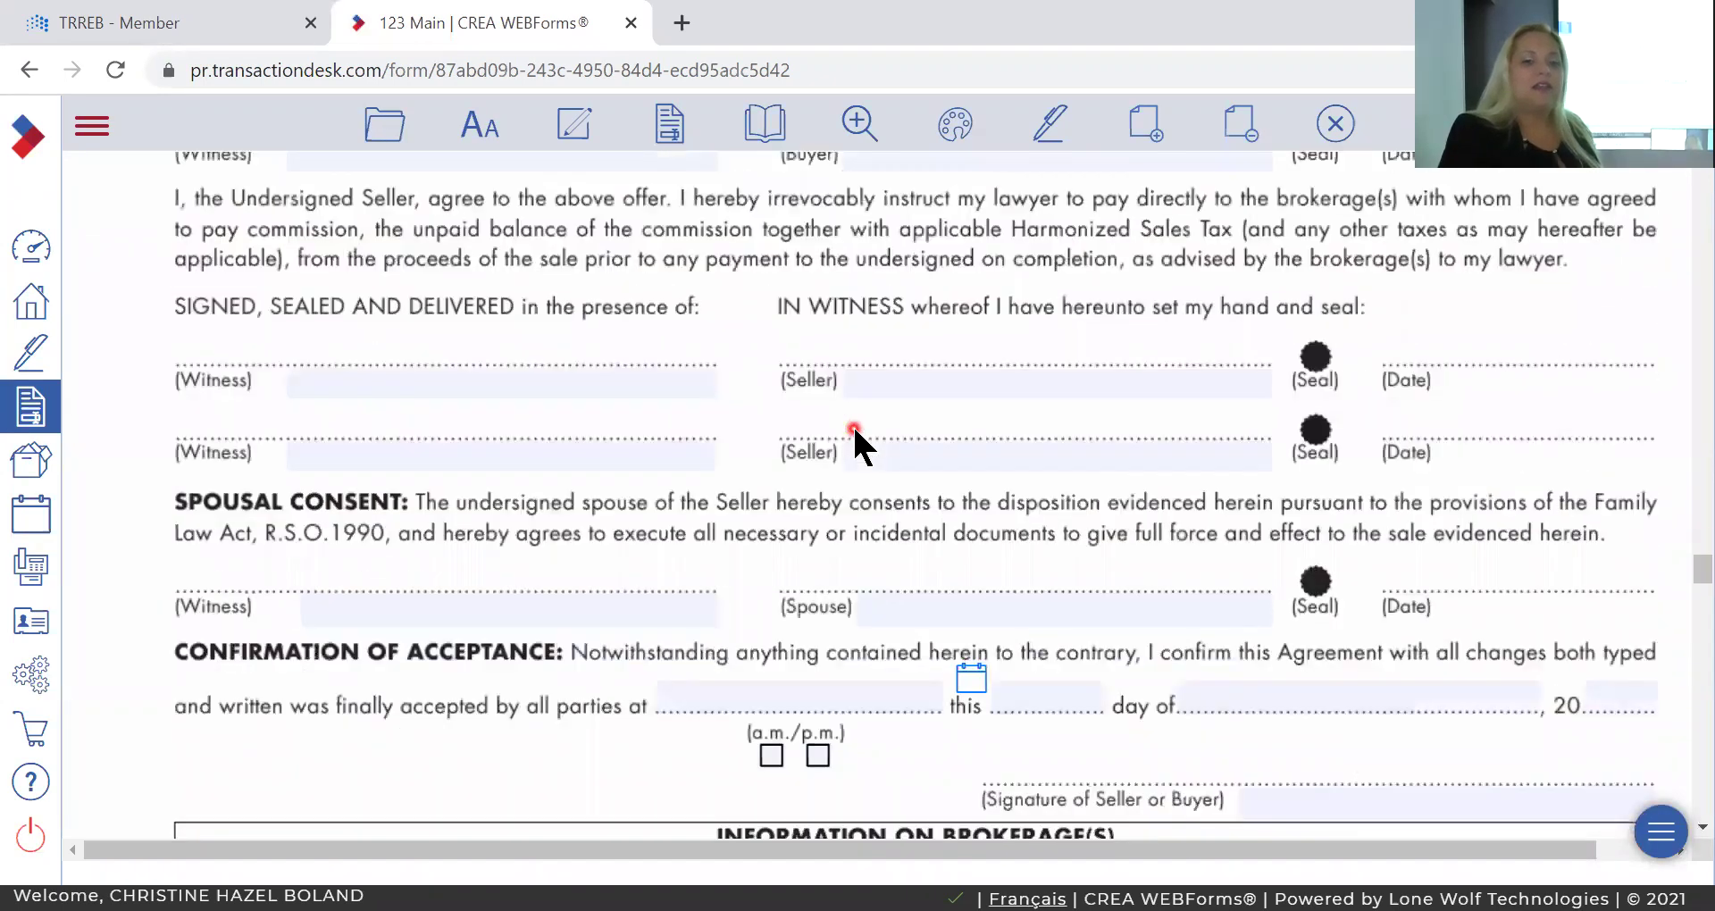
pyautogui.scroll(-8, 852, 423)
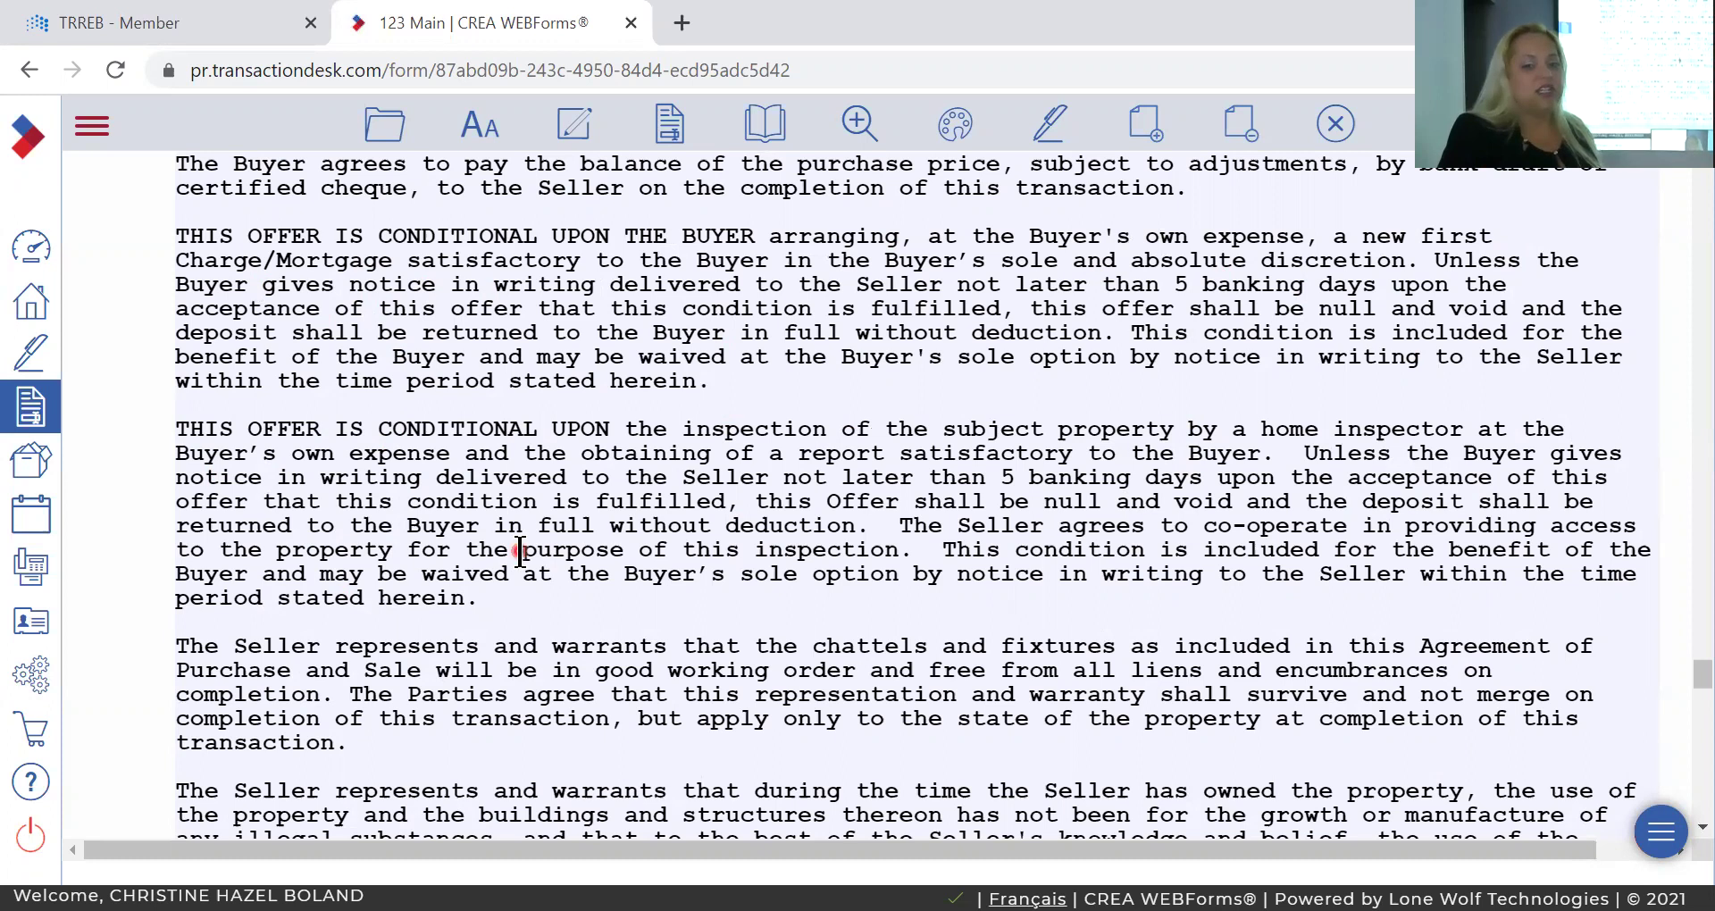
pyautogui.scroll(-3, 686, 514)
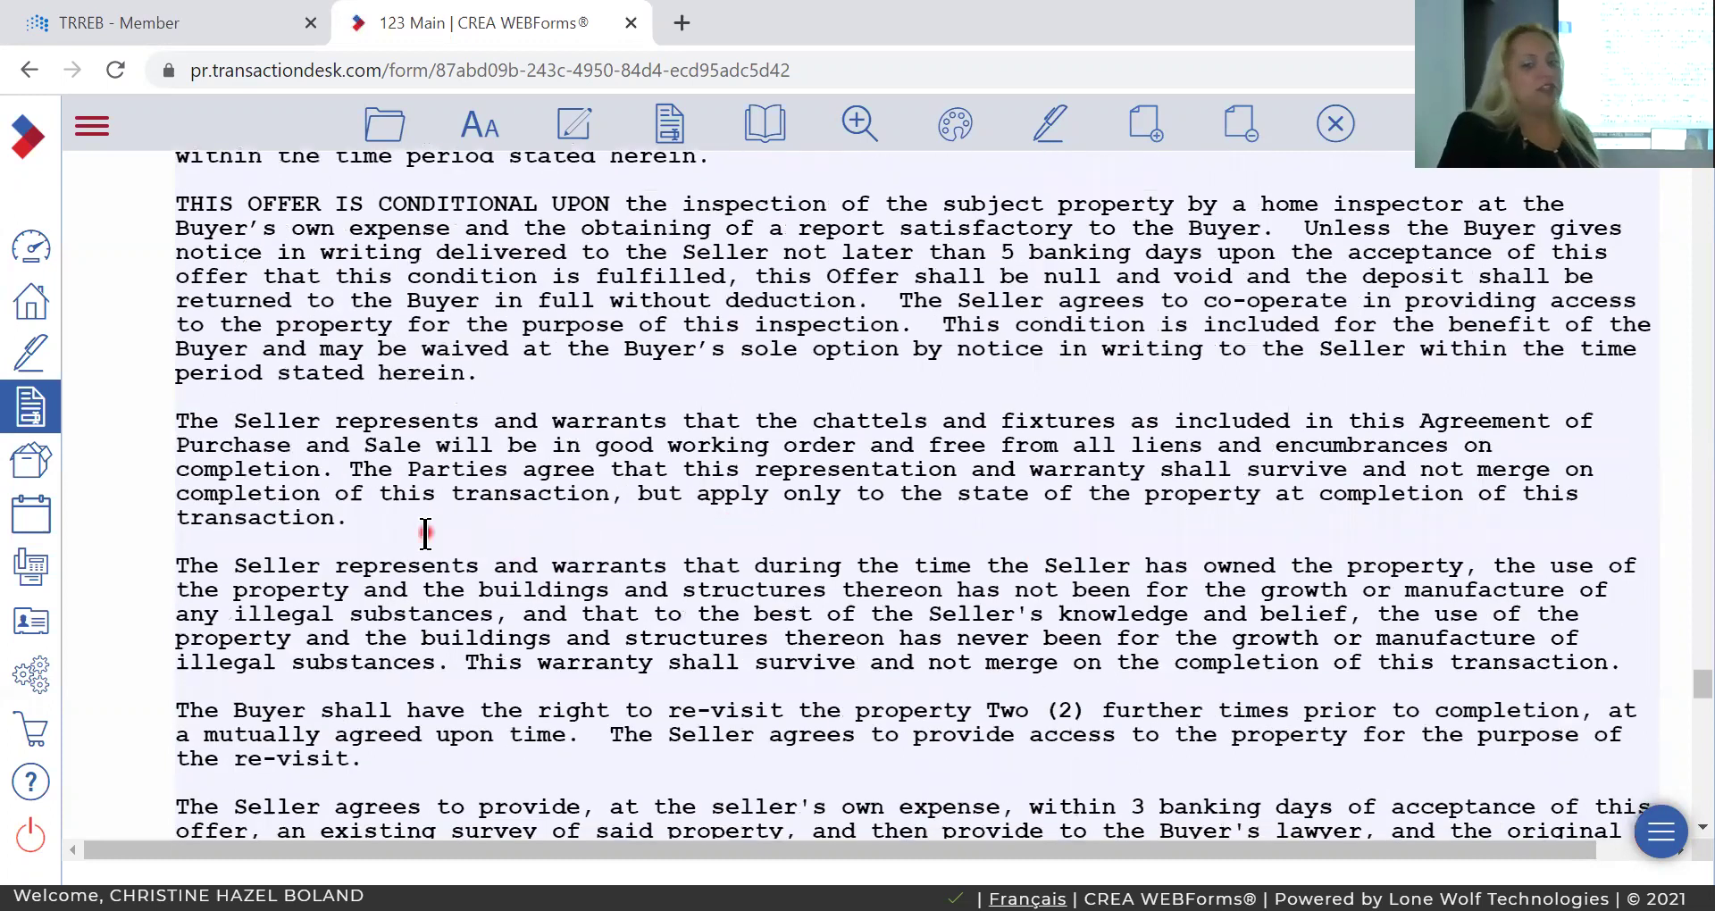
pyautogui.scroll(-1, 426, 534)
pyautogui.scroll(-5, 426, 534)
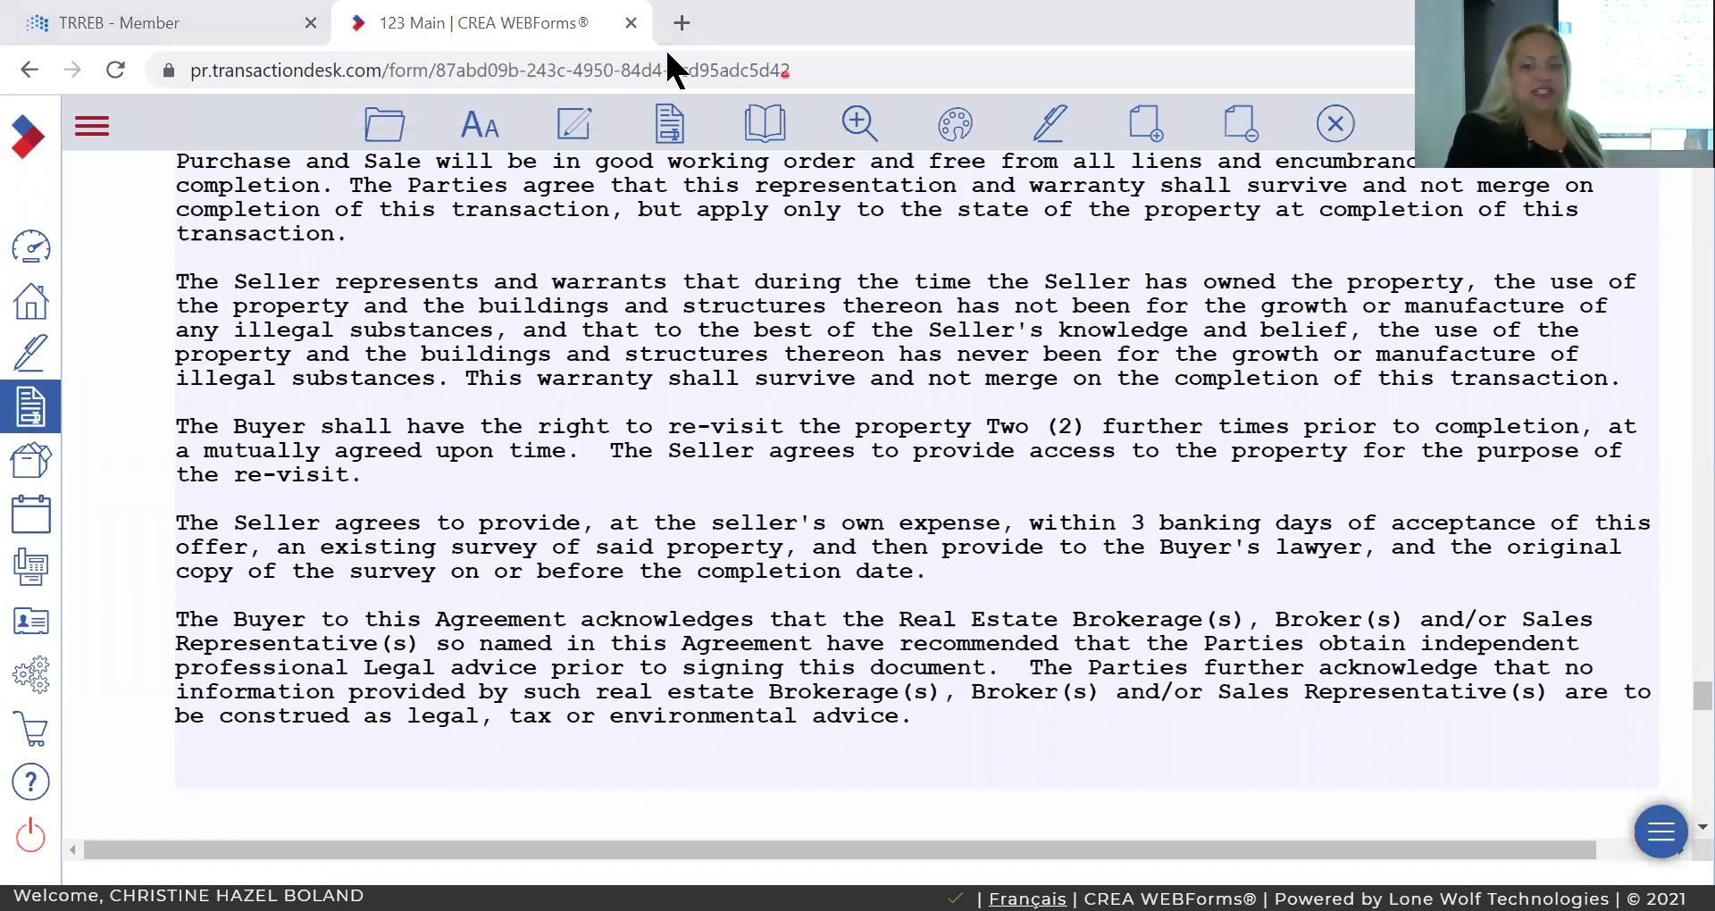
# Trim the Schedule A survey clause so it ends at "the original copy".
pyautogui.click(941, 582)
pyautogui.press('BackSpace')
pyautogui.press('BackSpace')
pyautogui.press('BackSpace')
pyautogui.press('BackSpace')
pyautogui.press('BackSpace')
pyautogui.press('BackSpace')
pyautogui.press('BackSpace')
pyautogui.press('BackSpace')
pyautogui.press('BackSpace')
pyautogui.press('BackSpace')
pyautogui.press('BackSpace')
pyautogui.press('BackSpace')
pyautogui.press('BackSpace')
pyautogui.press('BackSpace')
pyautogui.press('BackSpace')
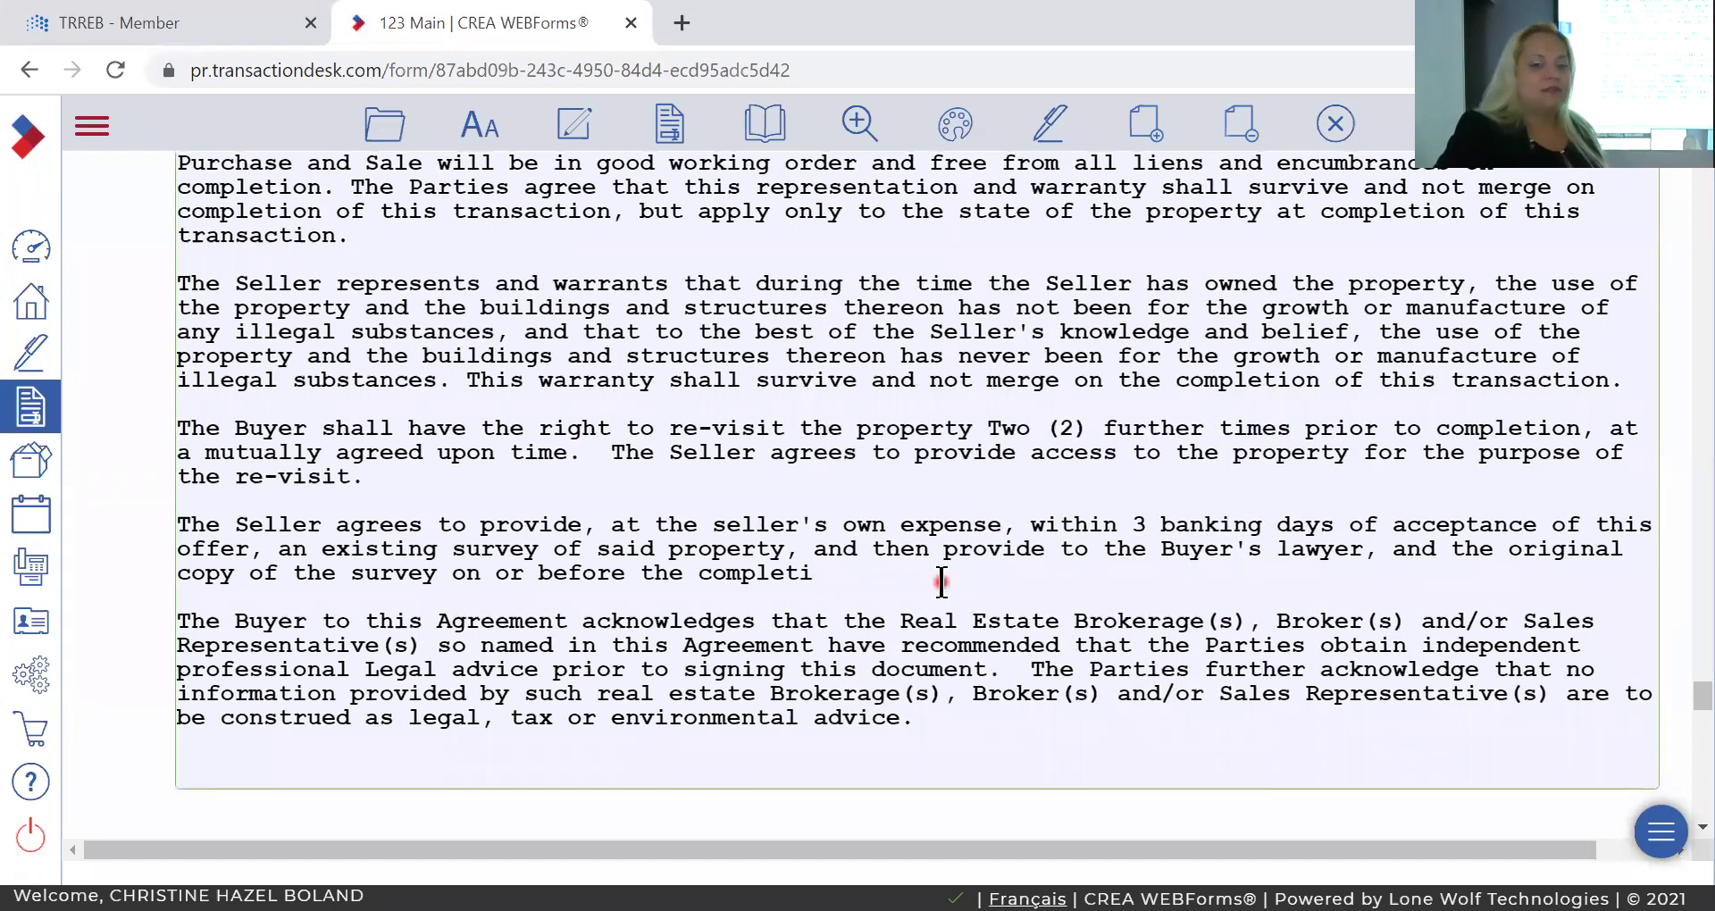
pyautogui.press('BackSpace')
pyautogui.press('BackSpace')
pyautogui.press('BackSpace')
pyautogui.press('BackSpace')
pyautogui.press('BackSpace')
pyautogui.press('BackSpace')
pyautogui.press('BackSpace')
pyautogui.press('BackSpace')
pyautogui.press('BackSpace')
pyautogui.press('BackSpace')
pyautogui.press('BackSpace')
pyautogui.press('BackSpace')
pyautogui.press('BackSpace')
pyautogui.press('BackSpace')
pyautogui.press('BackSpace')
pyautogui.press('BackSpace')
pyautogui.press('BackSpace')
pyautogui.press('BackSpace')
pyautogui.press('BackSpace')
pyautogui.press('BackSpace')
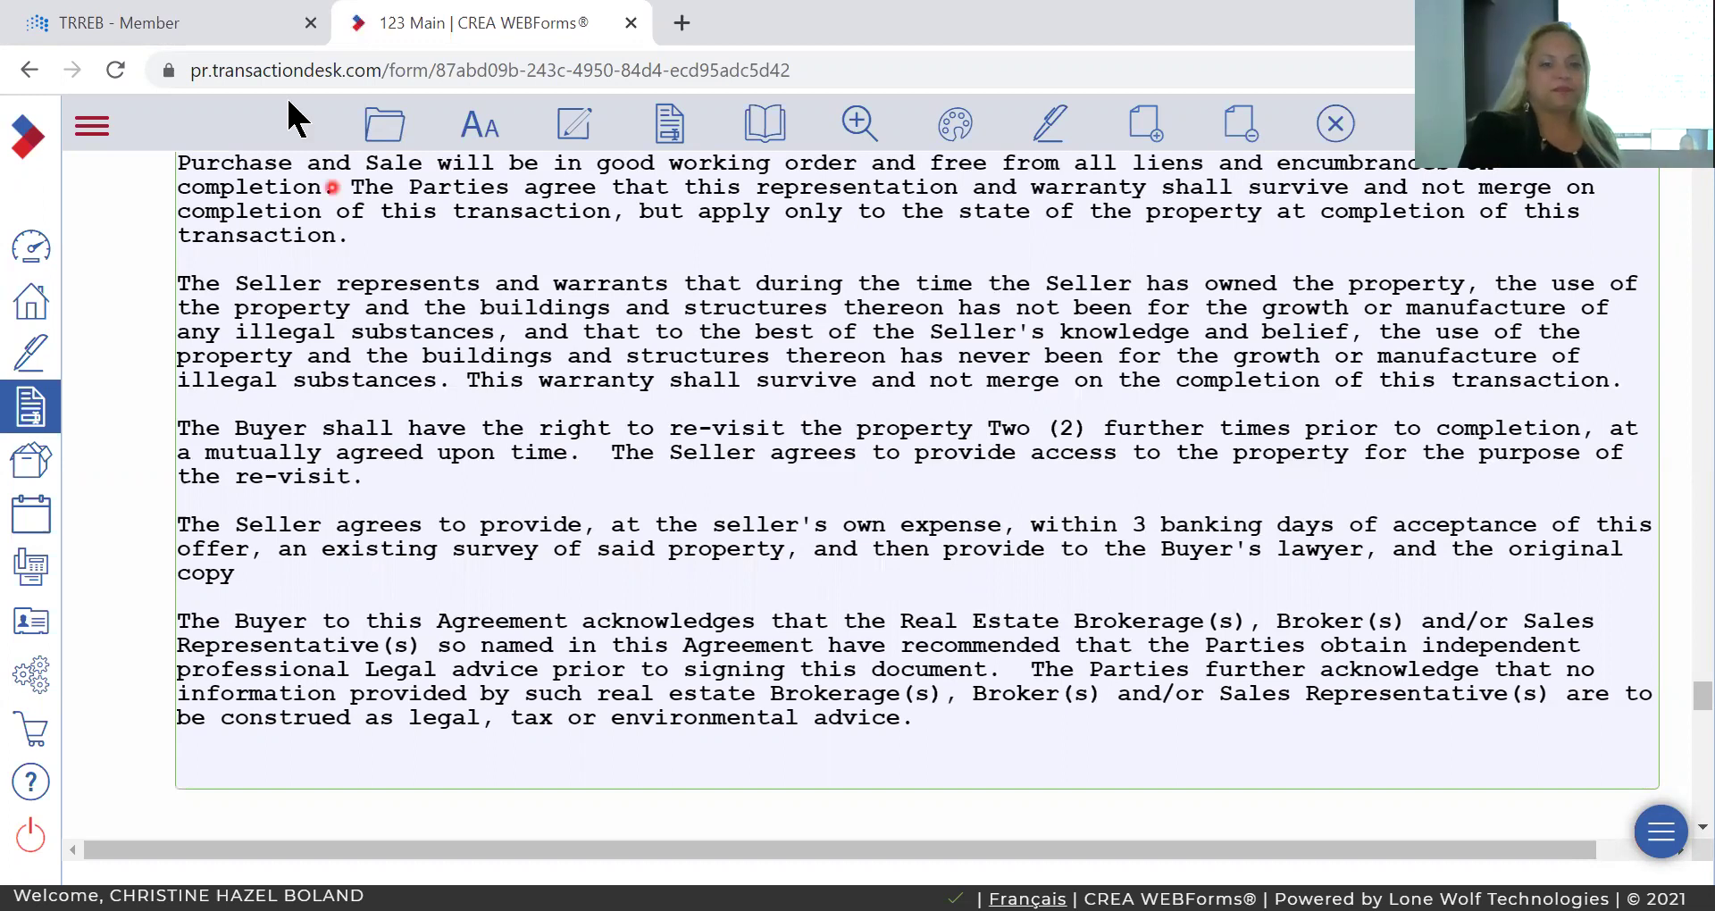
# Save the edited Agreement of Purchase and Sale form.
pyautogui.click(390, 126)
pyautogui.click(392, 309)
pyautogui.click(517, 308)
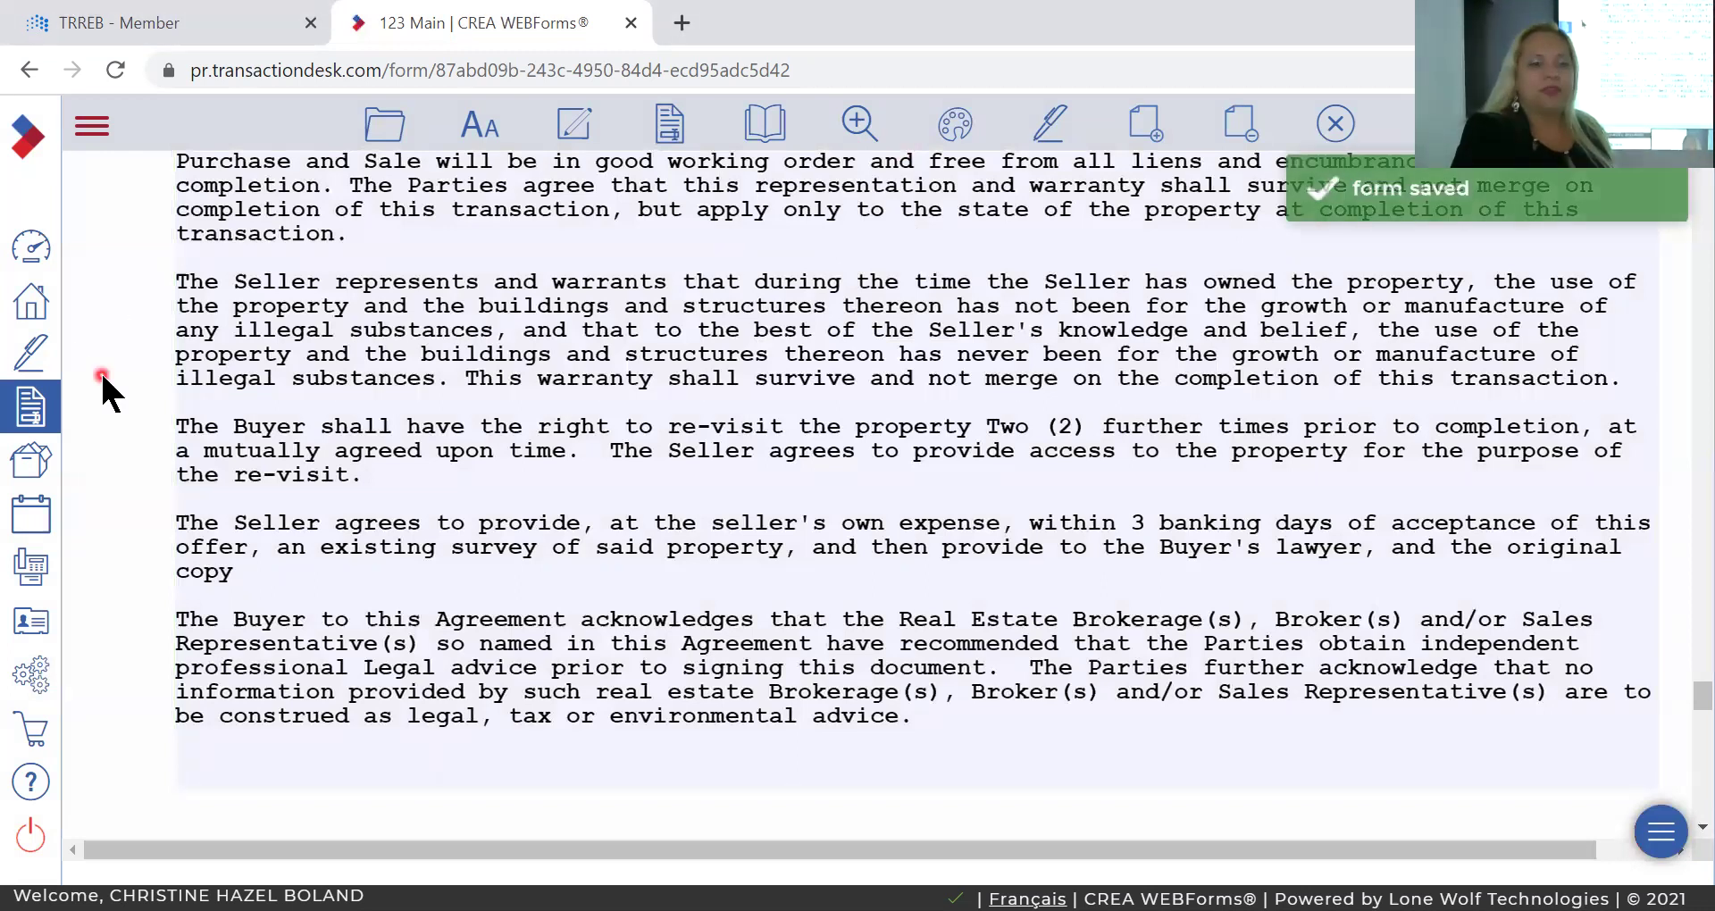
pyautogui.click(24, 318)
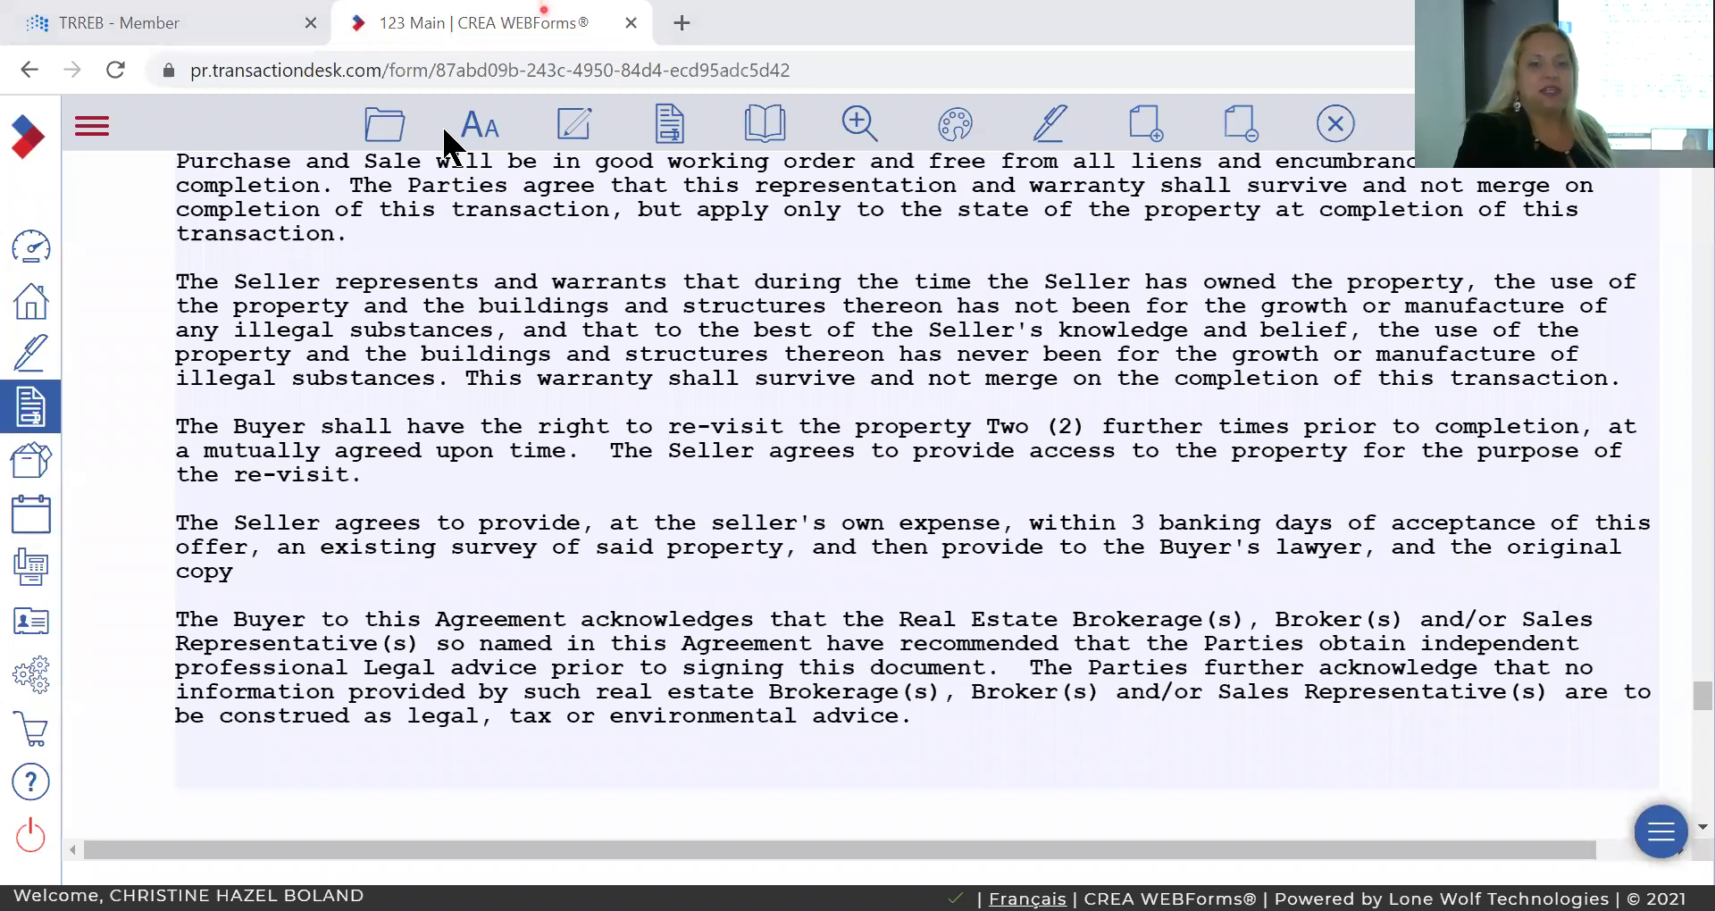
# Close WEBForms and launch the Stratus MLS Info Centre via Search Properties on the member site.
pyautogui.click(630, 23)
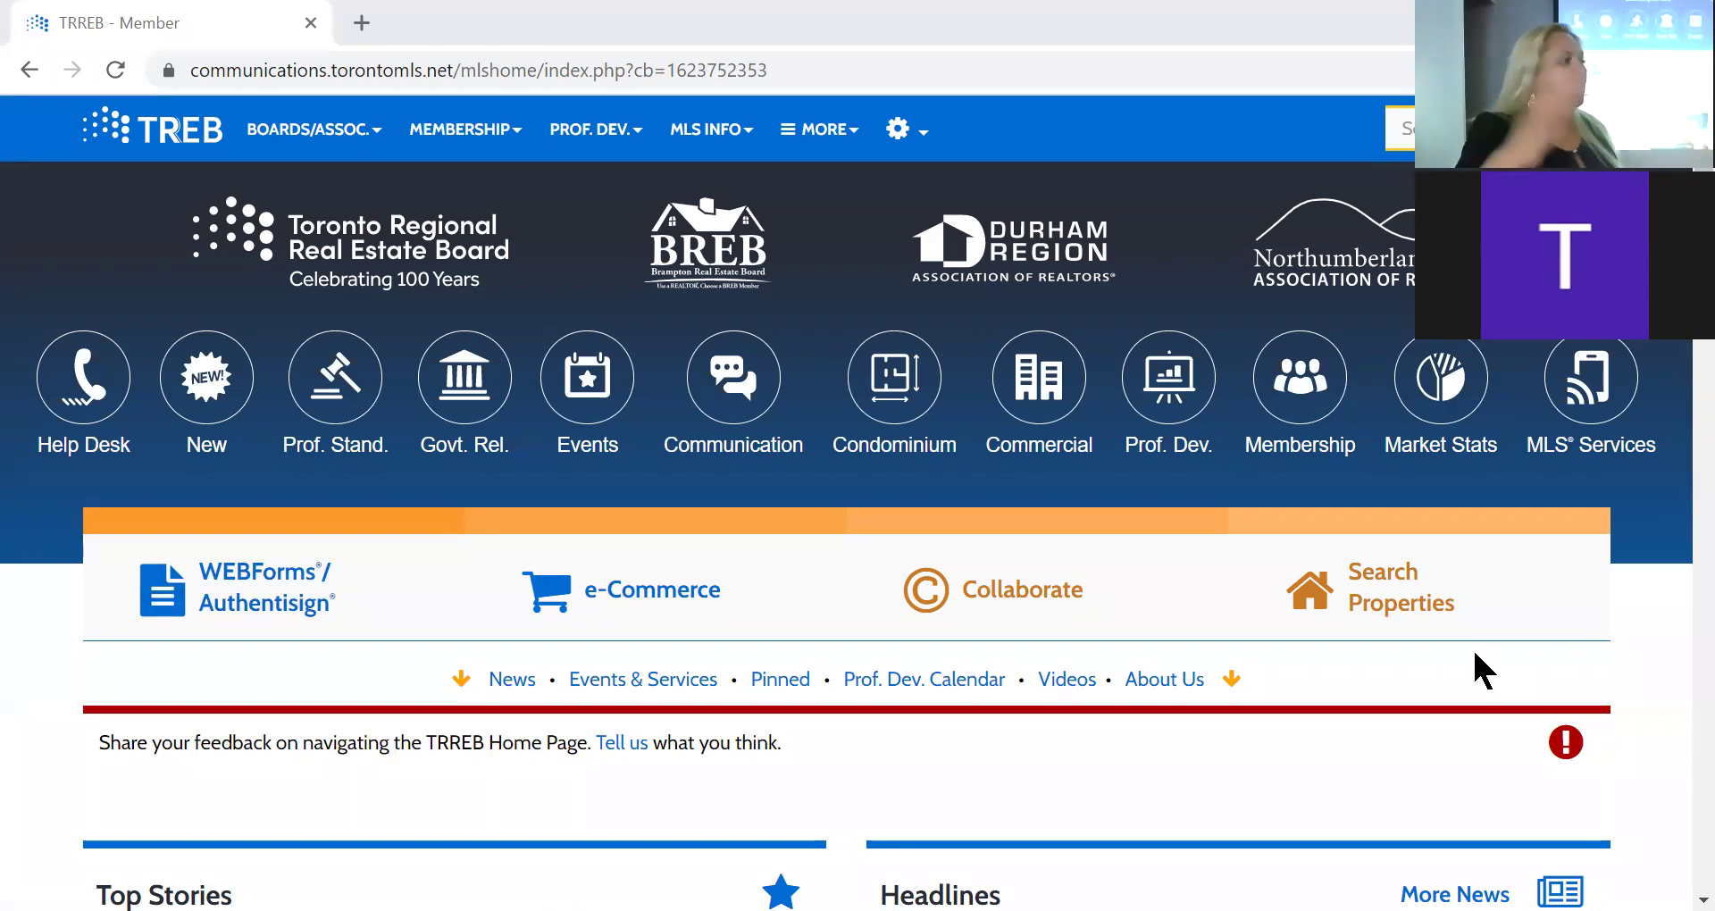
pyautogui.click(1367, 588)
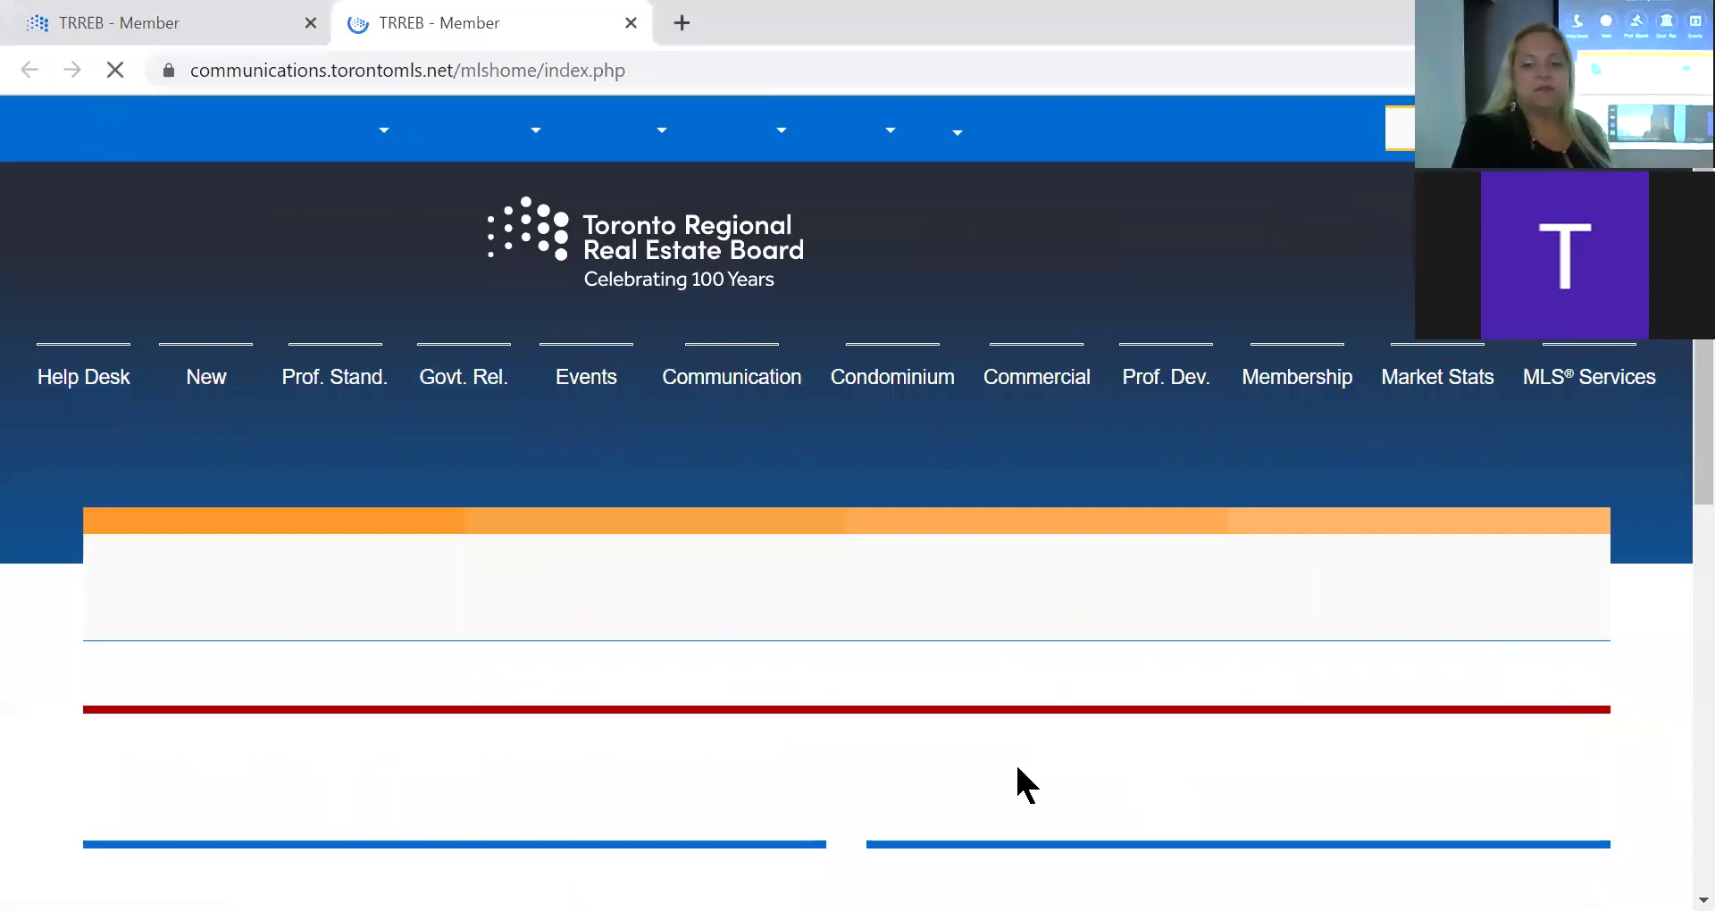
pyautogui.click(1388, 578)
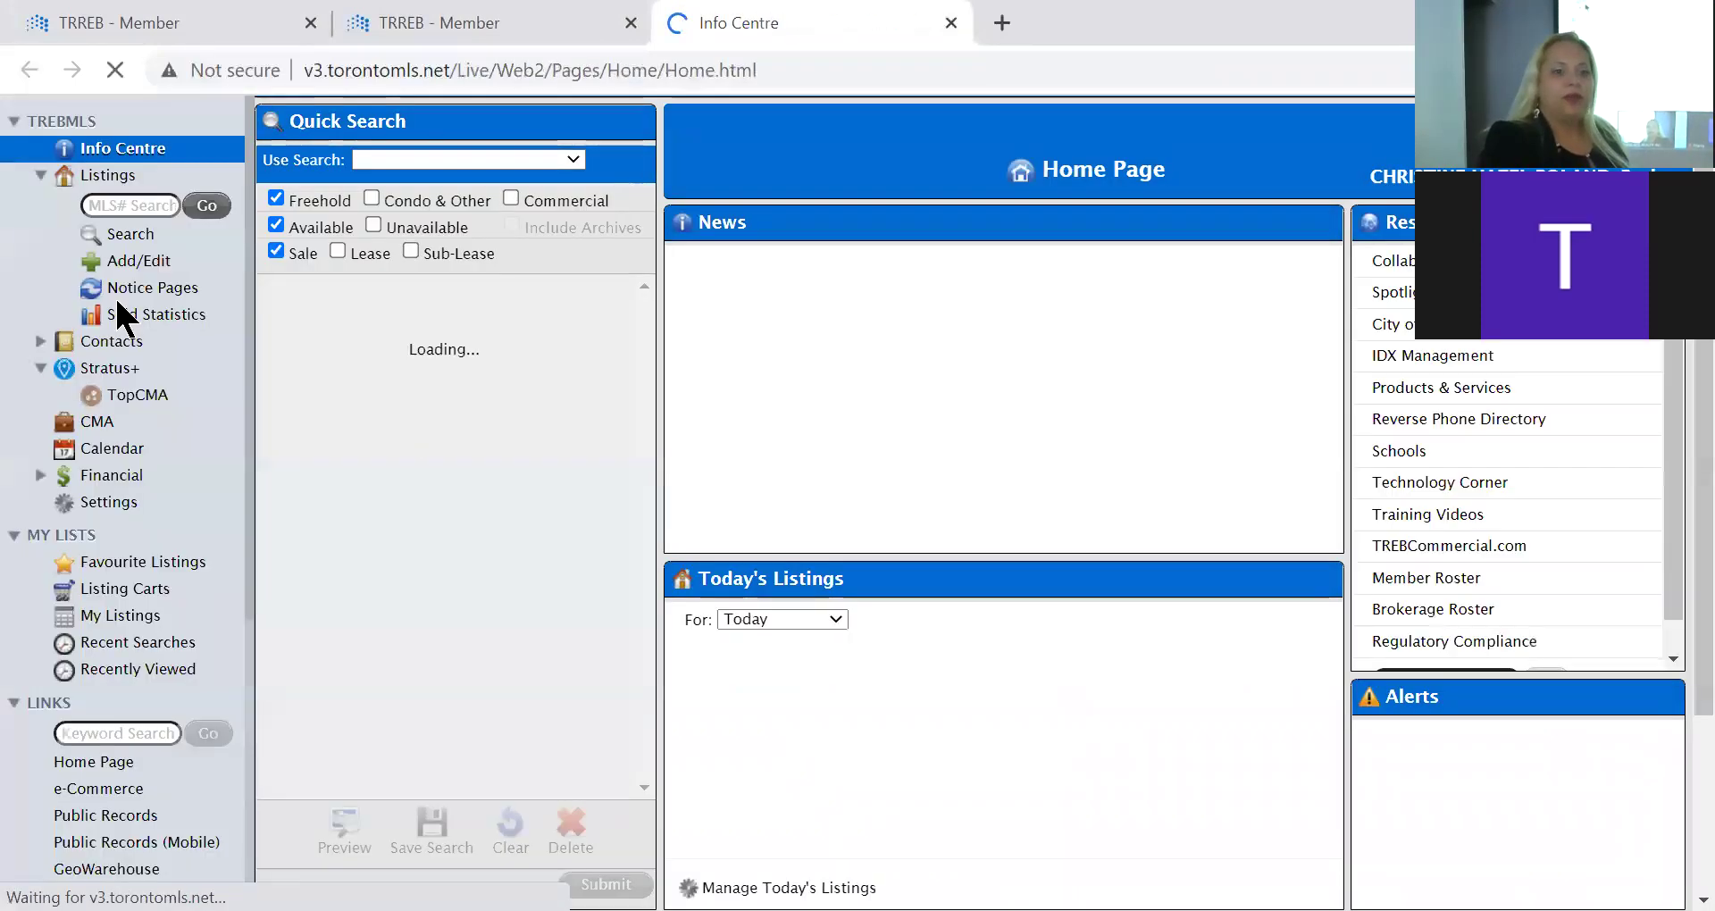
# Search residential freehold sale listings in Area Toronto, Municipality Toronto E04, Community Dorset Park.
pyautogui.click(128, 236)
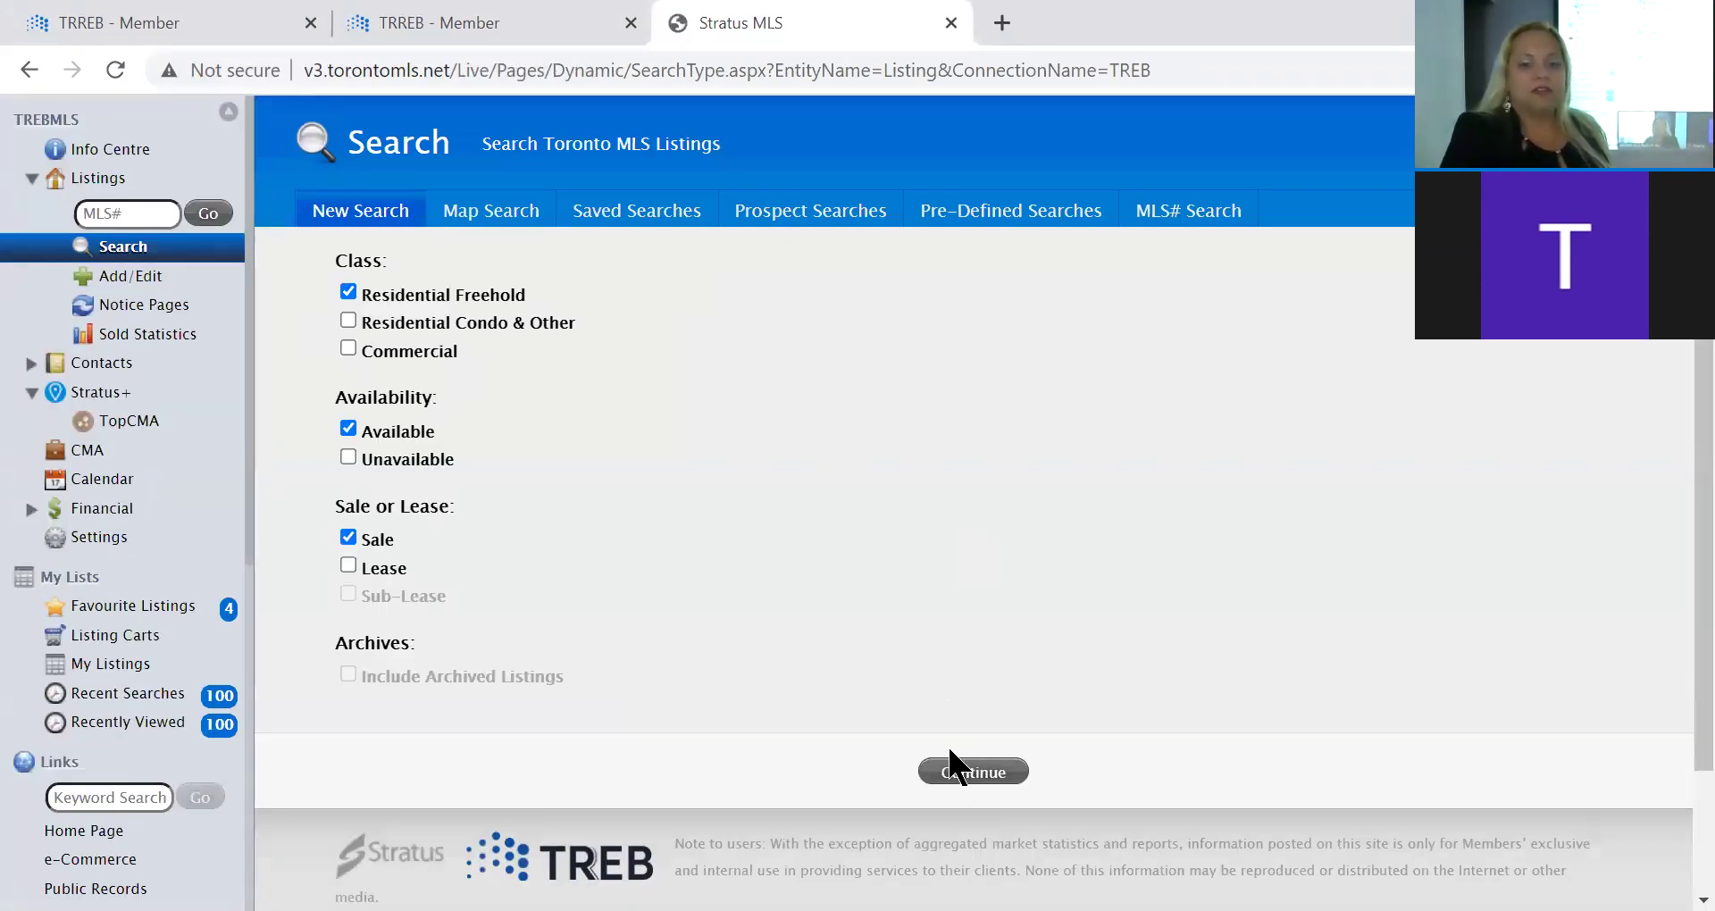
pyautogui.click(954, 766)
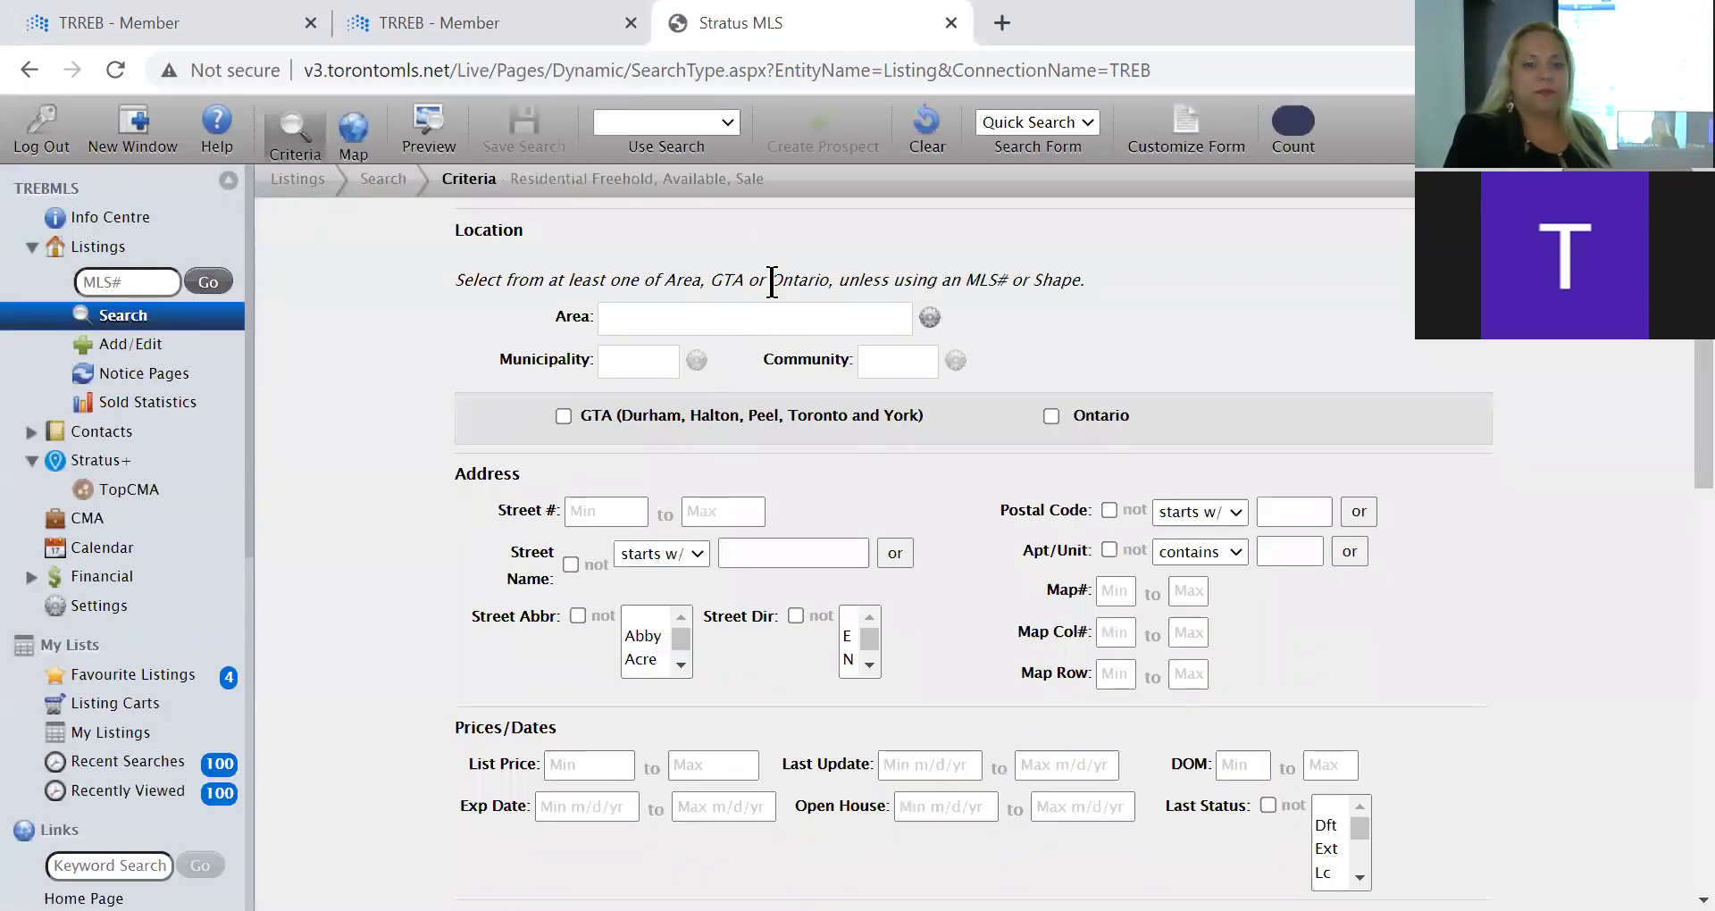
pyautogui.click(746, 318)
pyautogui.scroll(-3, 697, 538)
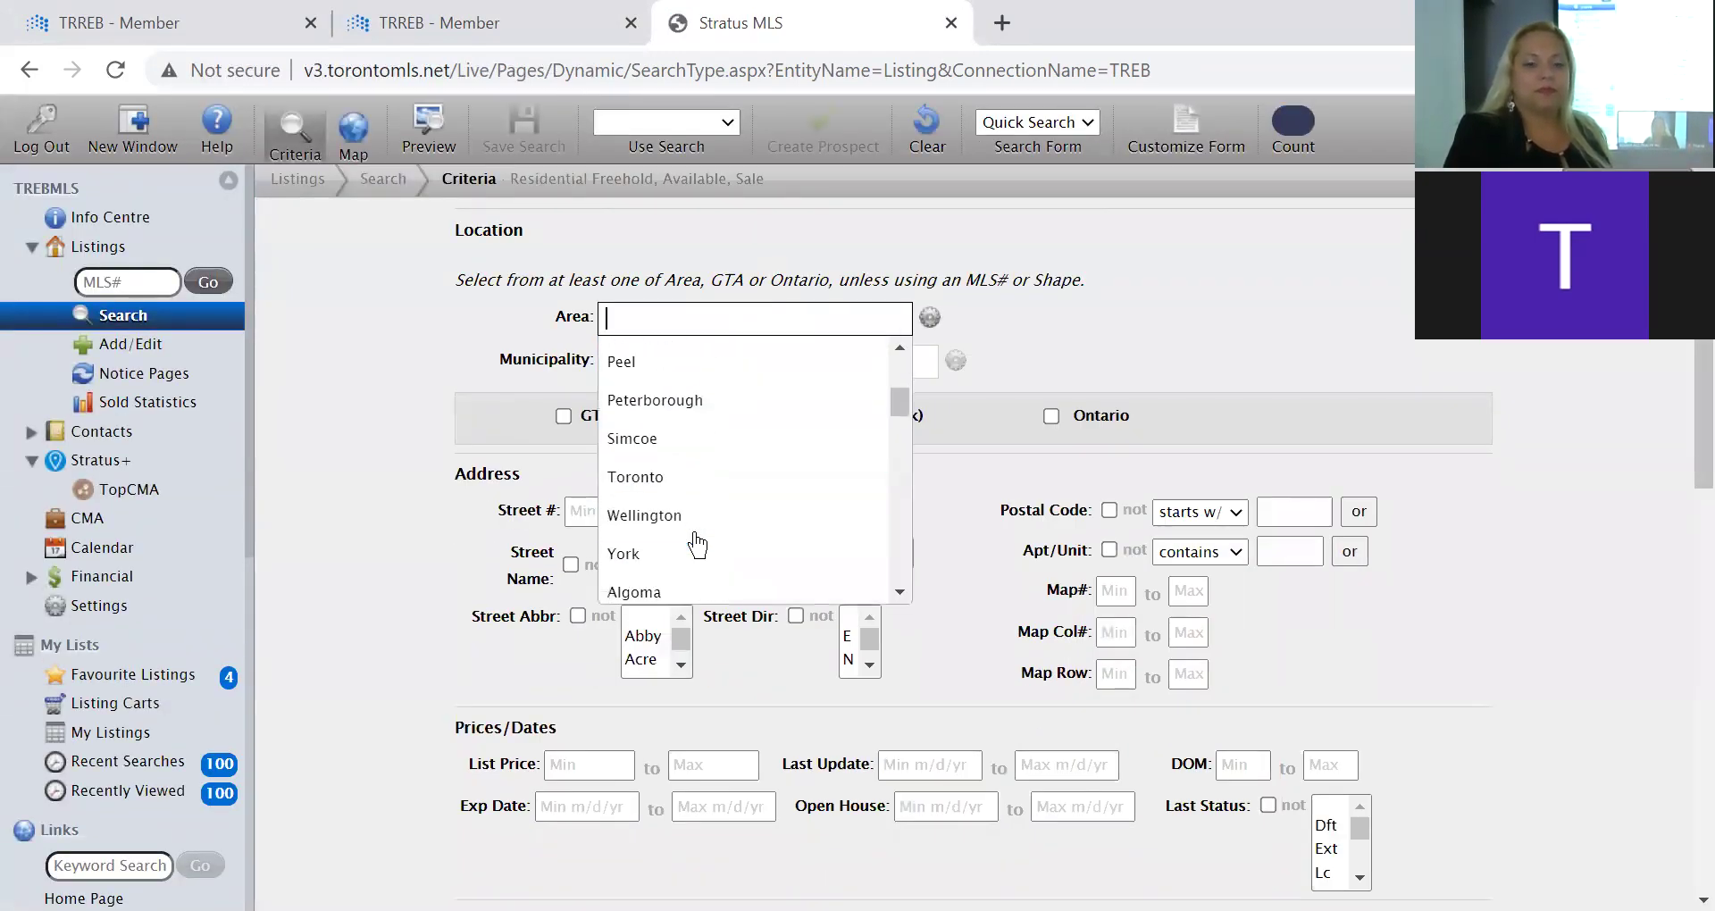
pyautogui.click(708, 491)
pyautogui.click(705, 363)
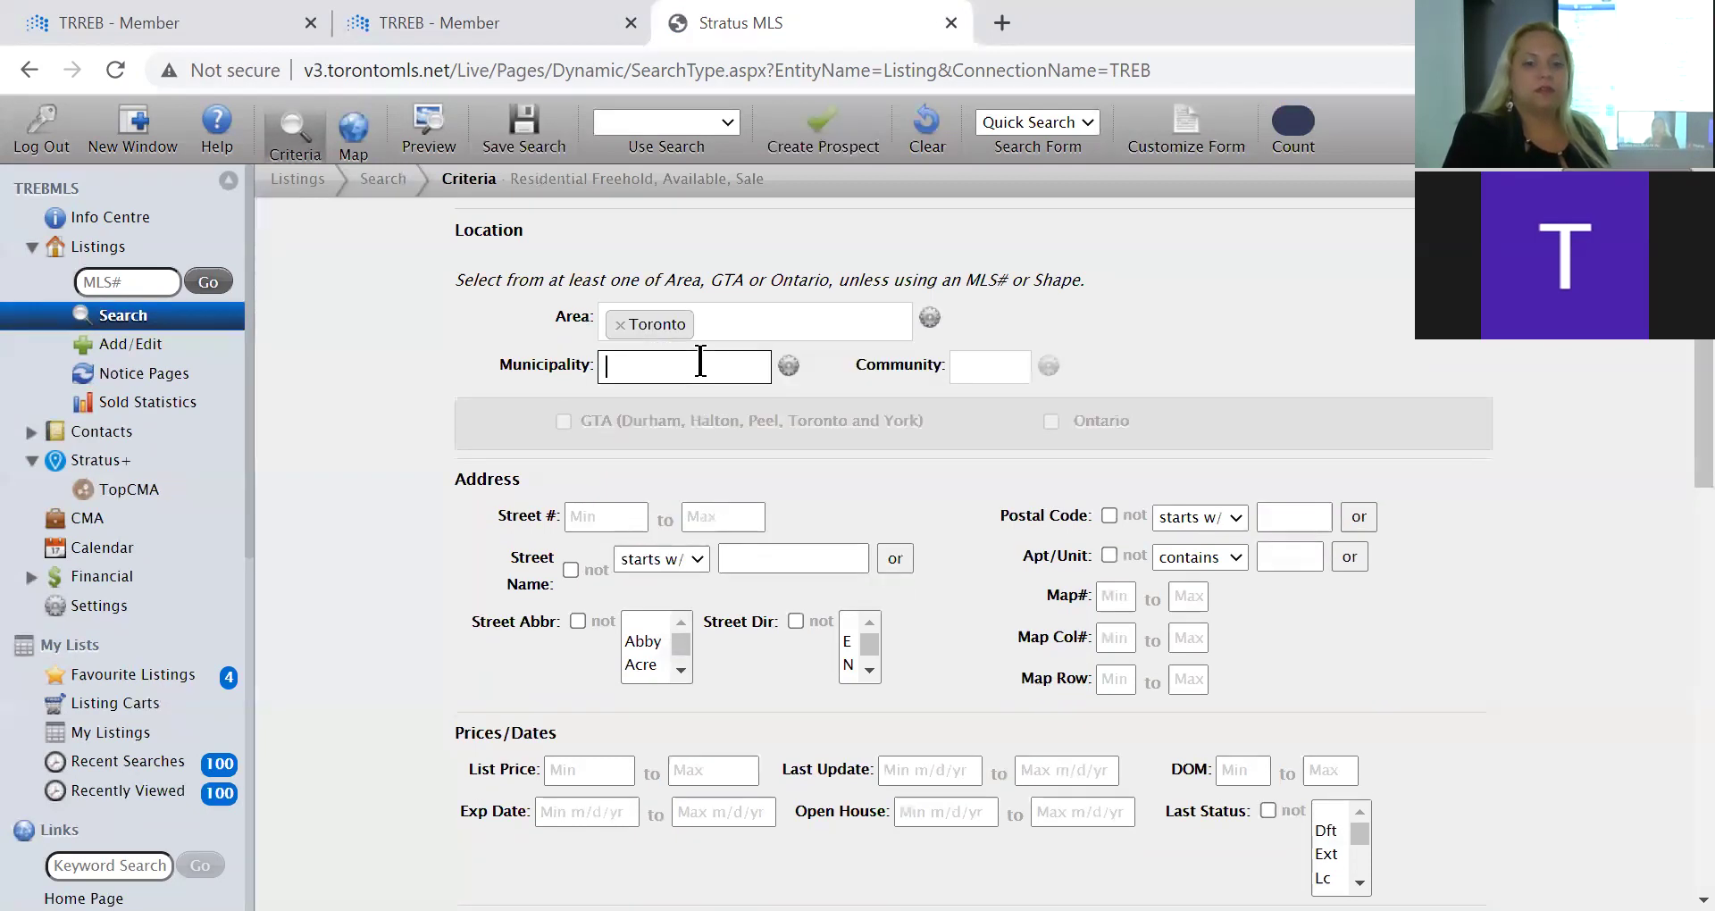
pyautogui.scroll(-2, 720, 572)
pyautogui.scroll(-3, 722, 585)
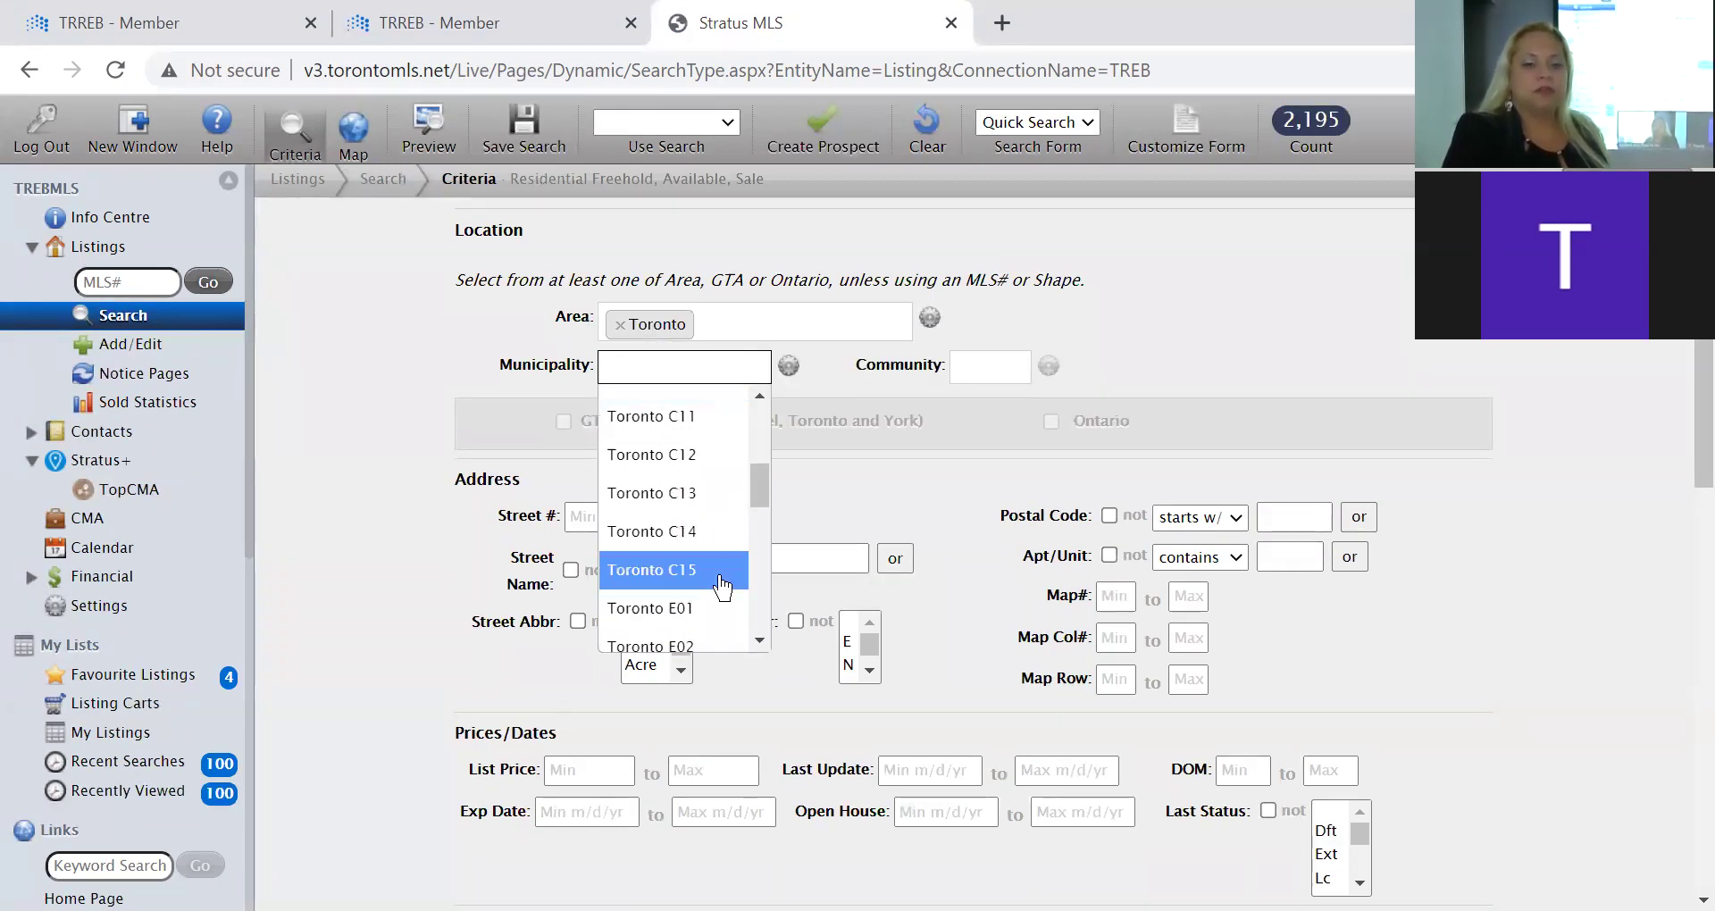
pyautogui.click(679, 490)
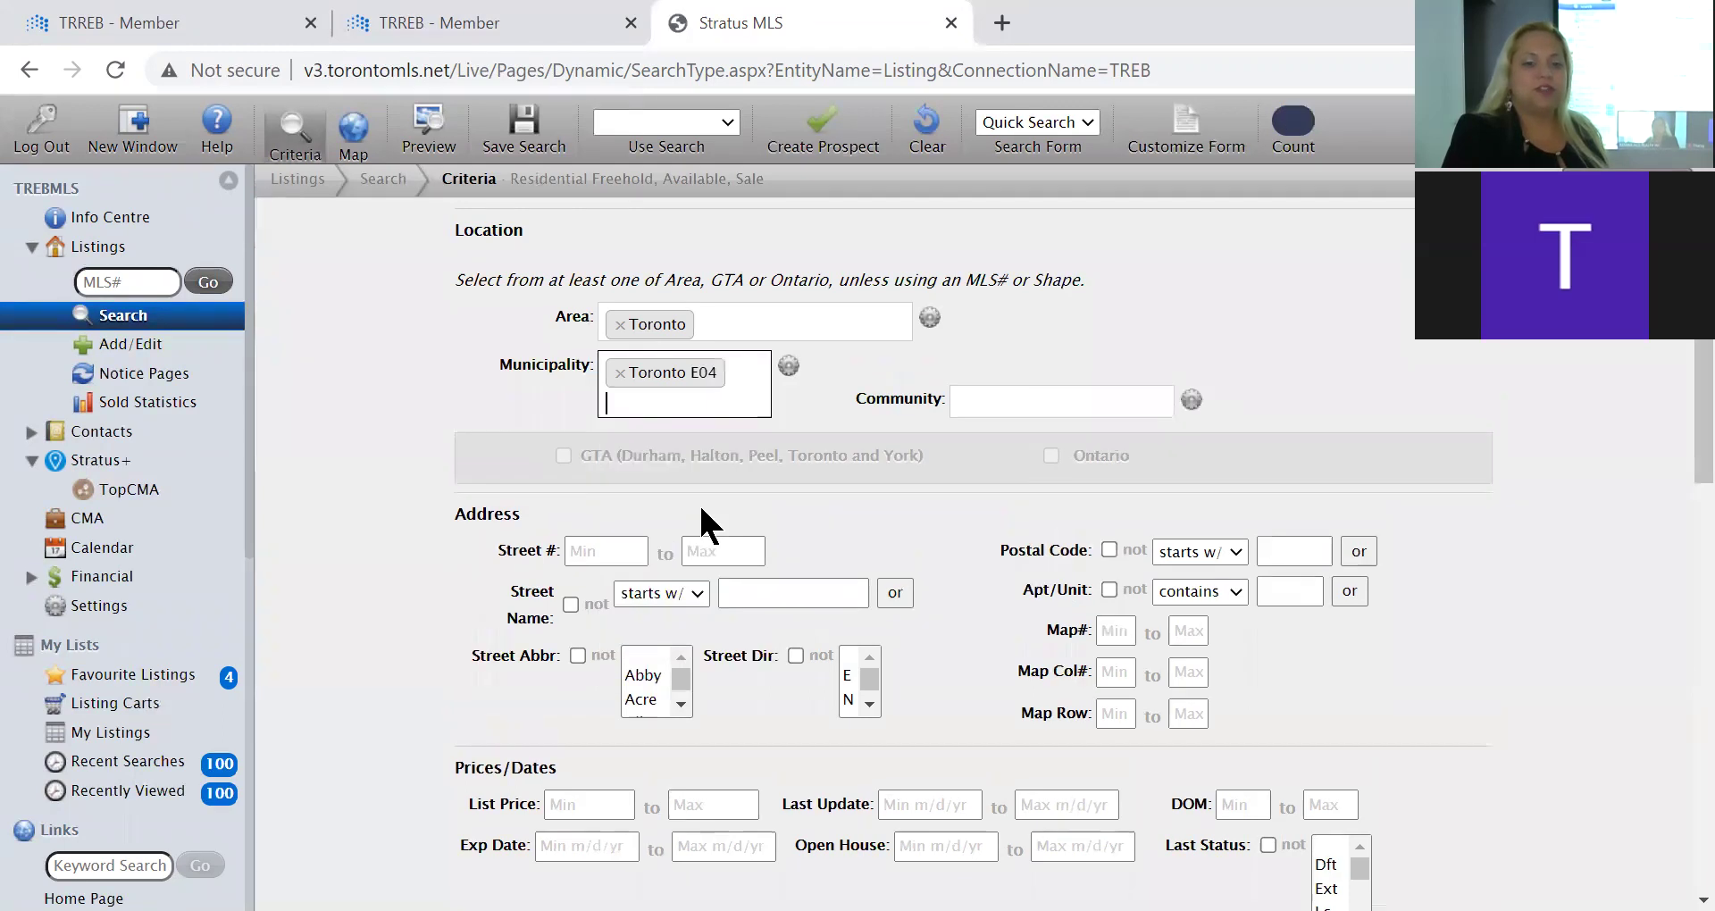
pyautogui.click(1107, 398)
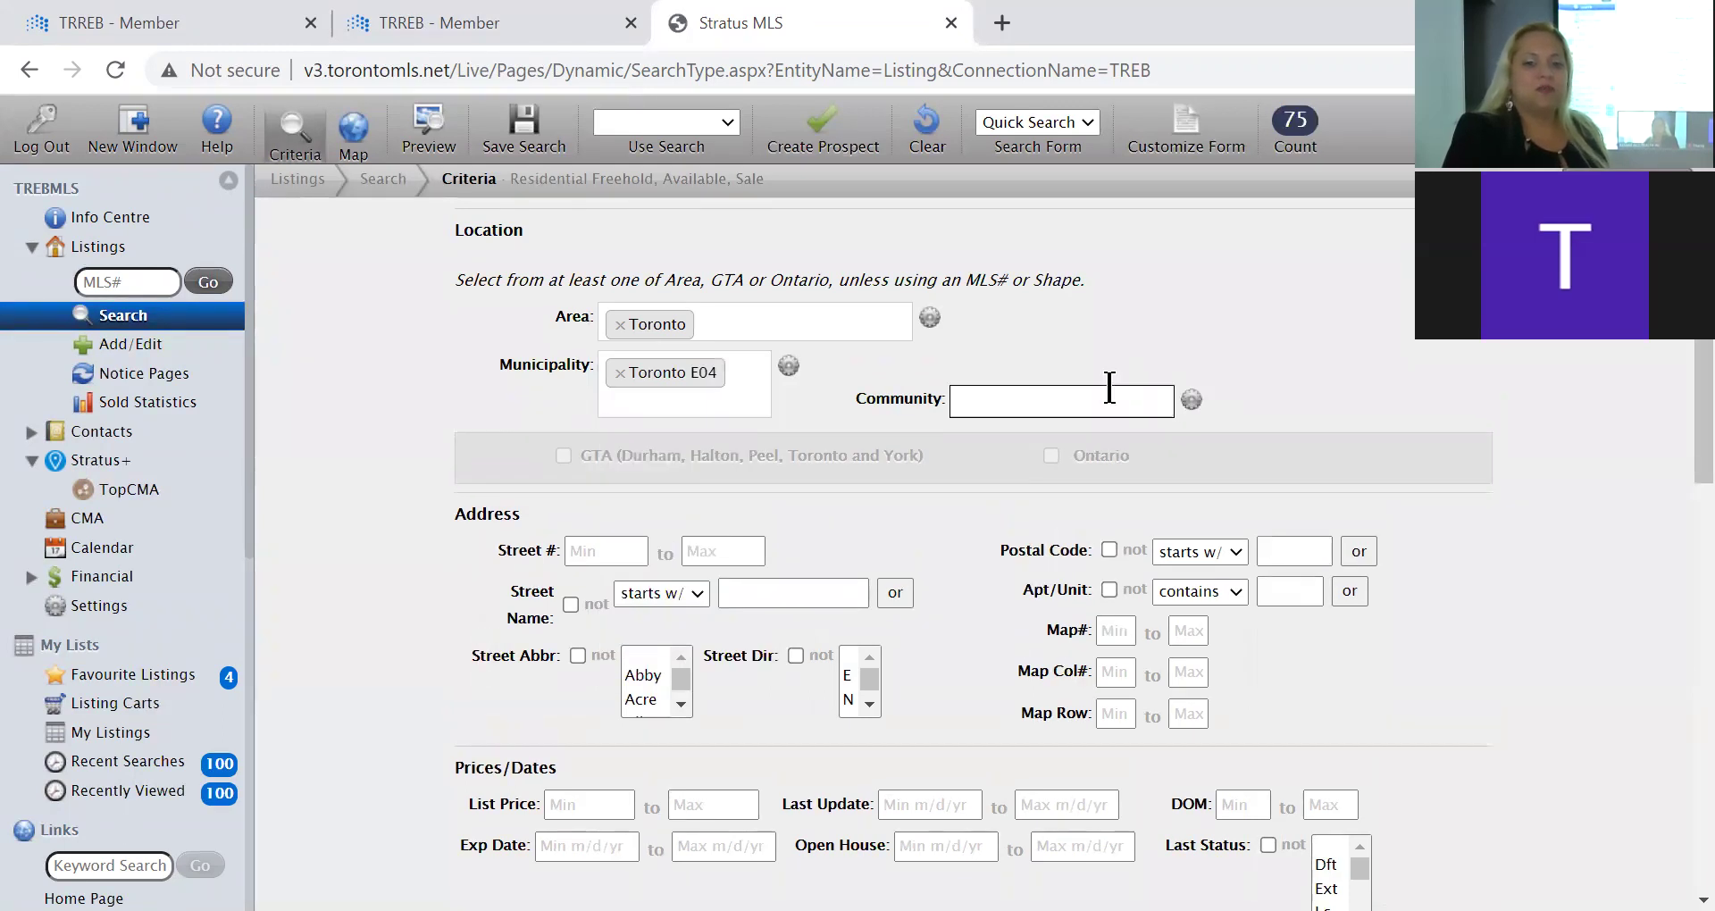
pyautogui.click(1091, 502)
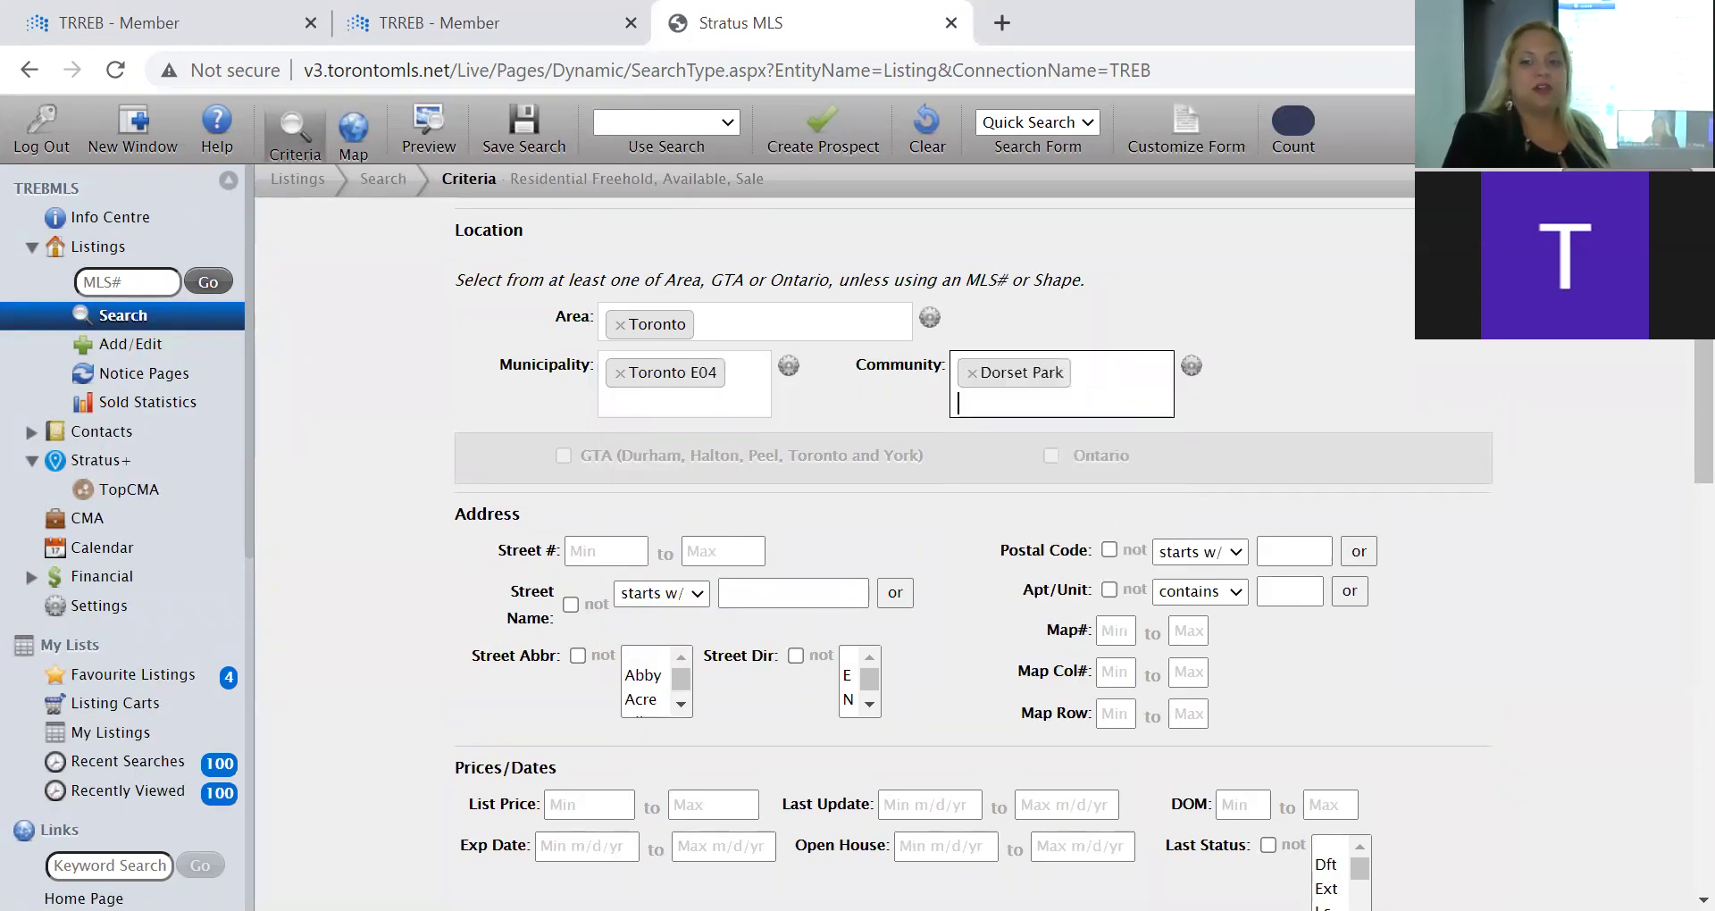
pyautogui.press('Return')
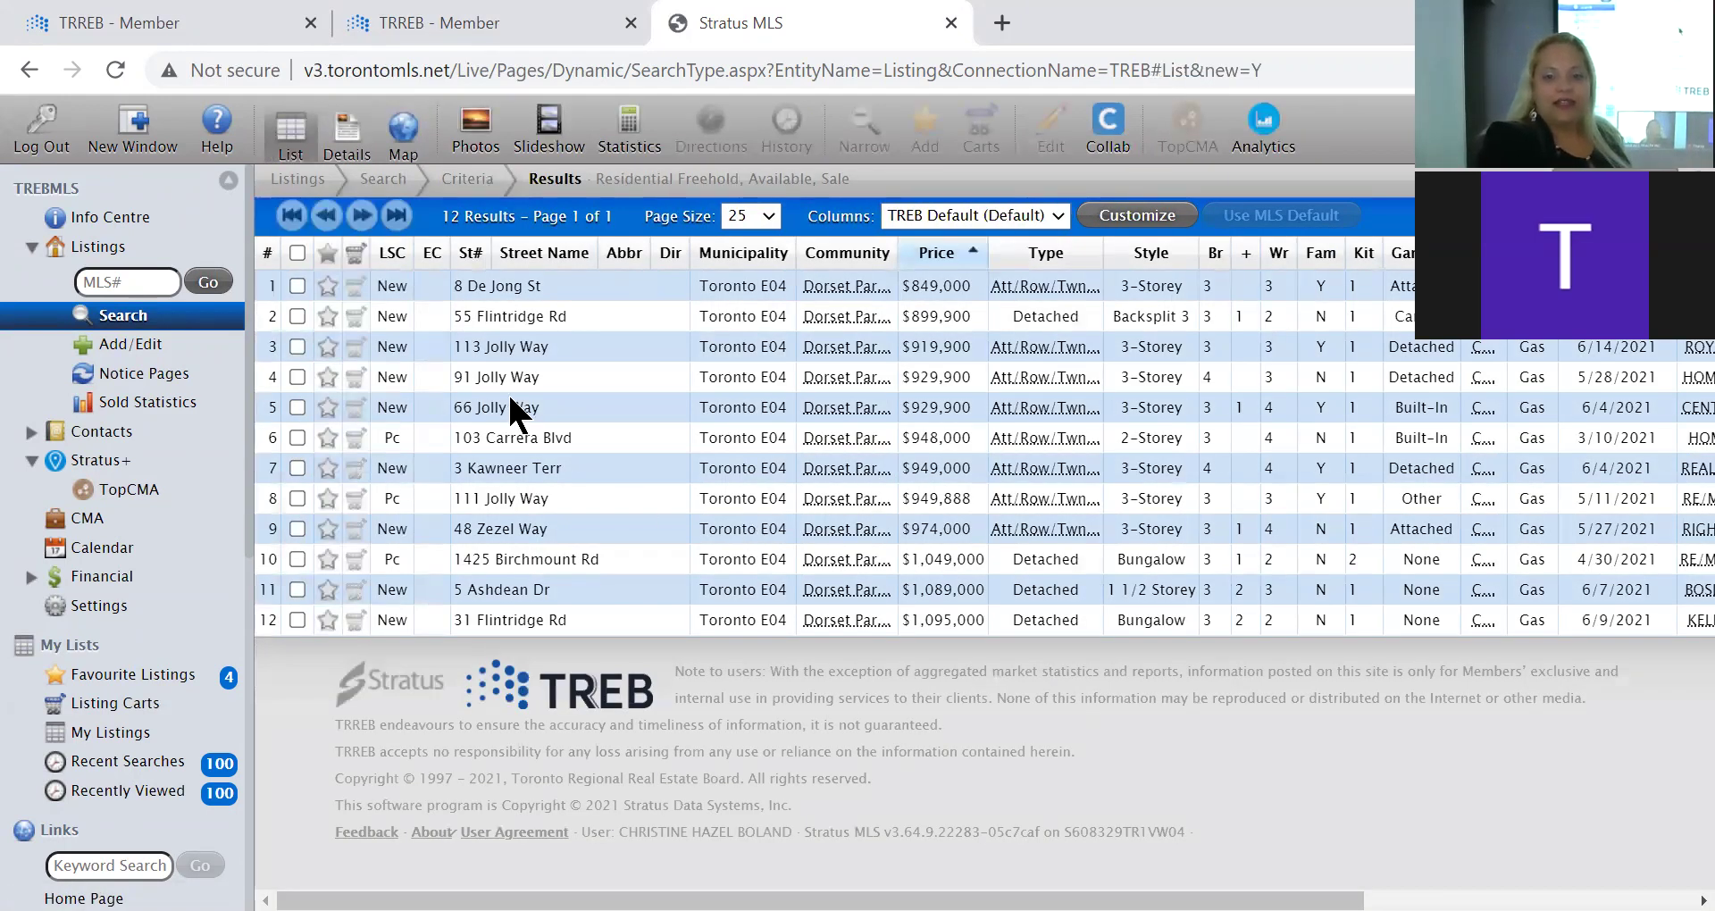
pyautogui.doubleClick(478, 313)
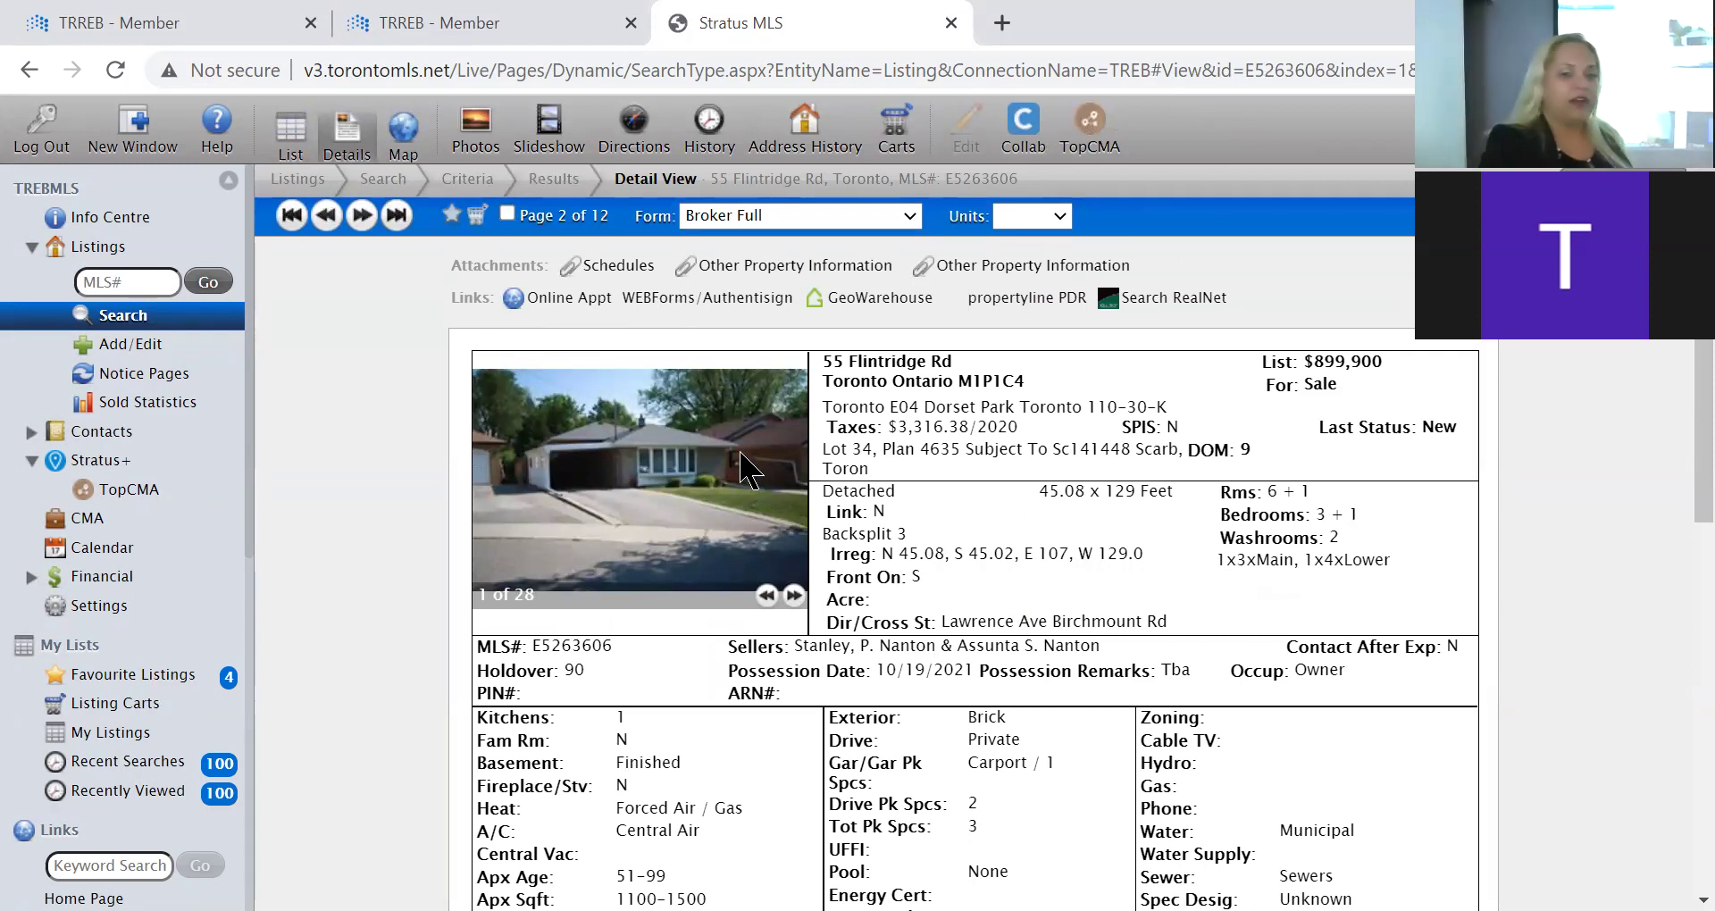
pyautogui.click(715, 303)
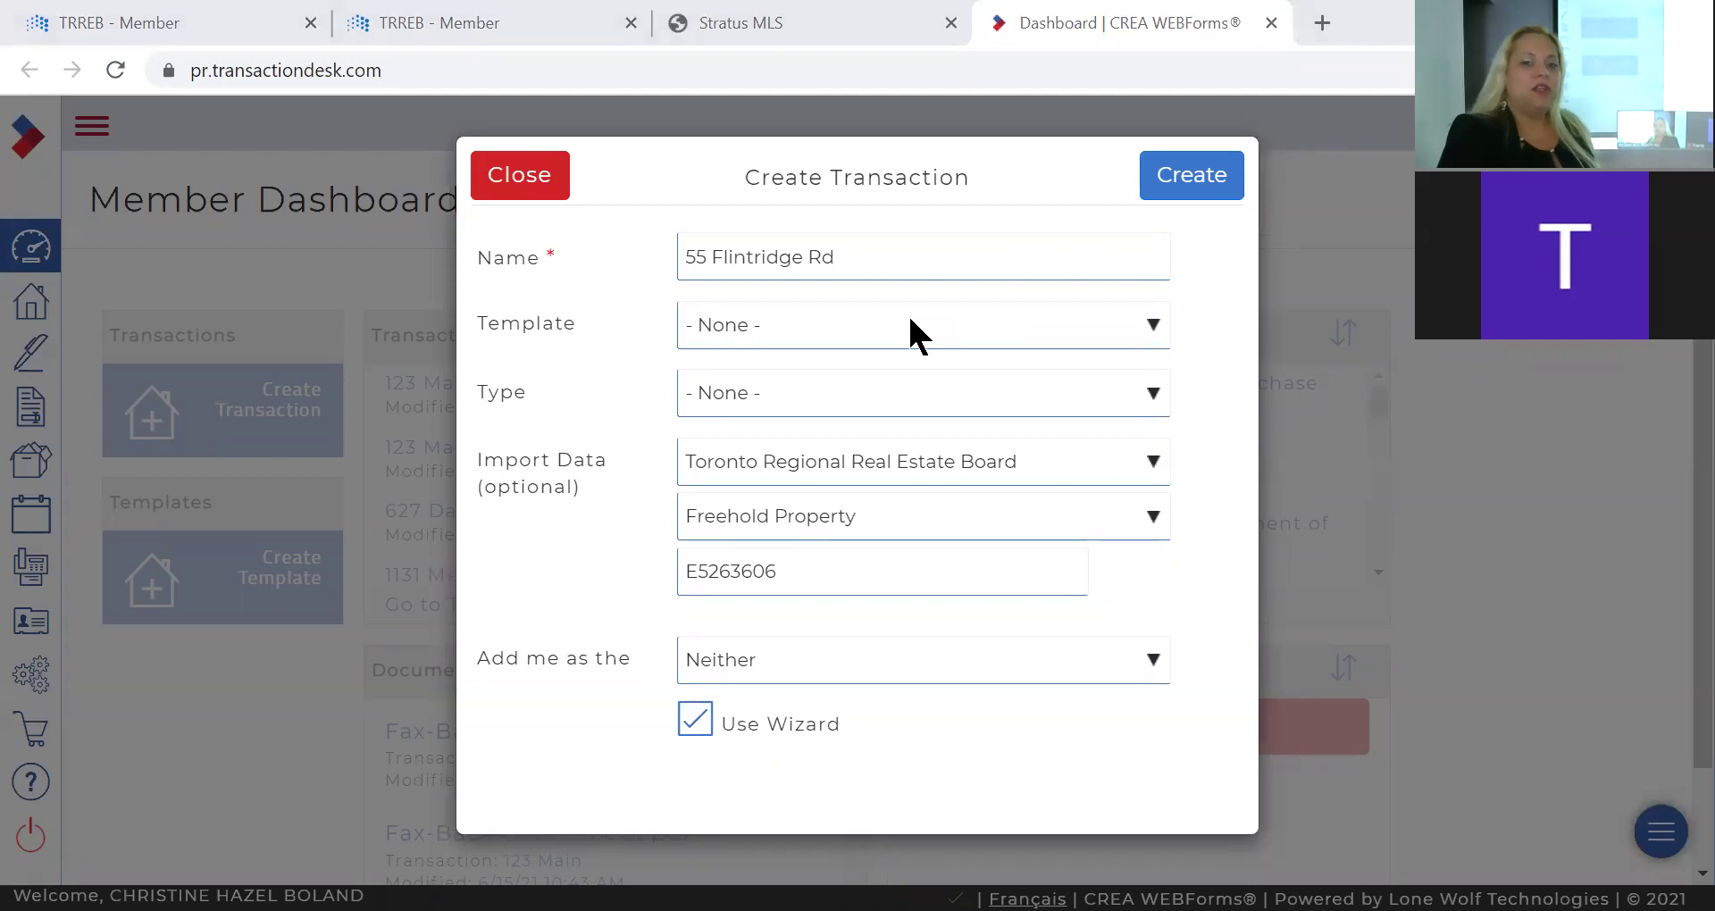
# Create the transaction from the Freehold Purchase Offer template with the wizard enabled.
pyautogui.click(915, 336)
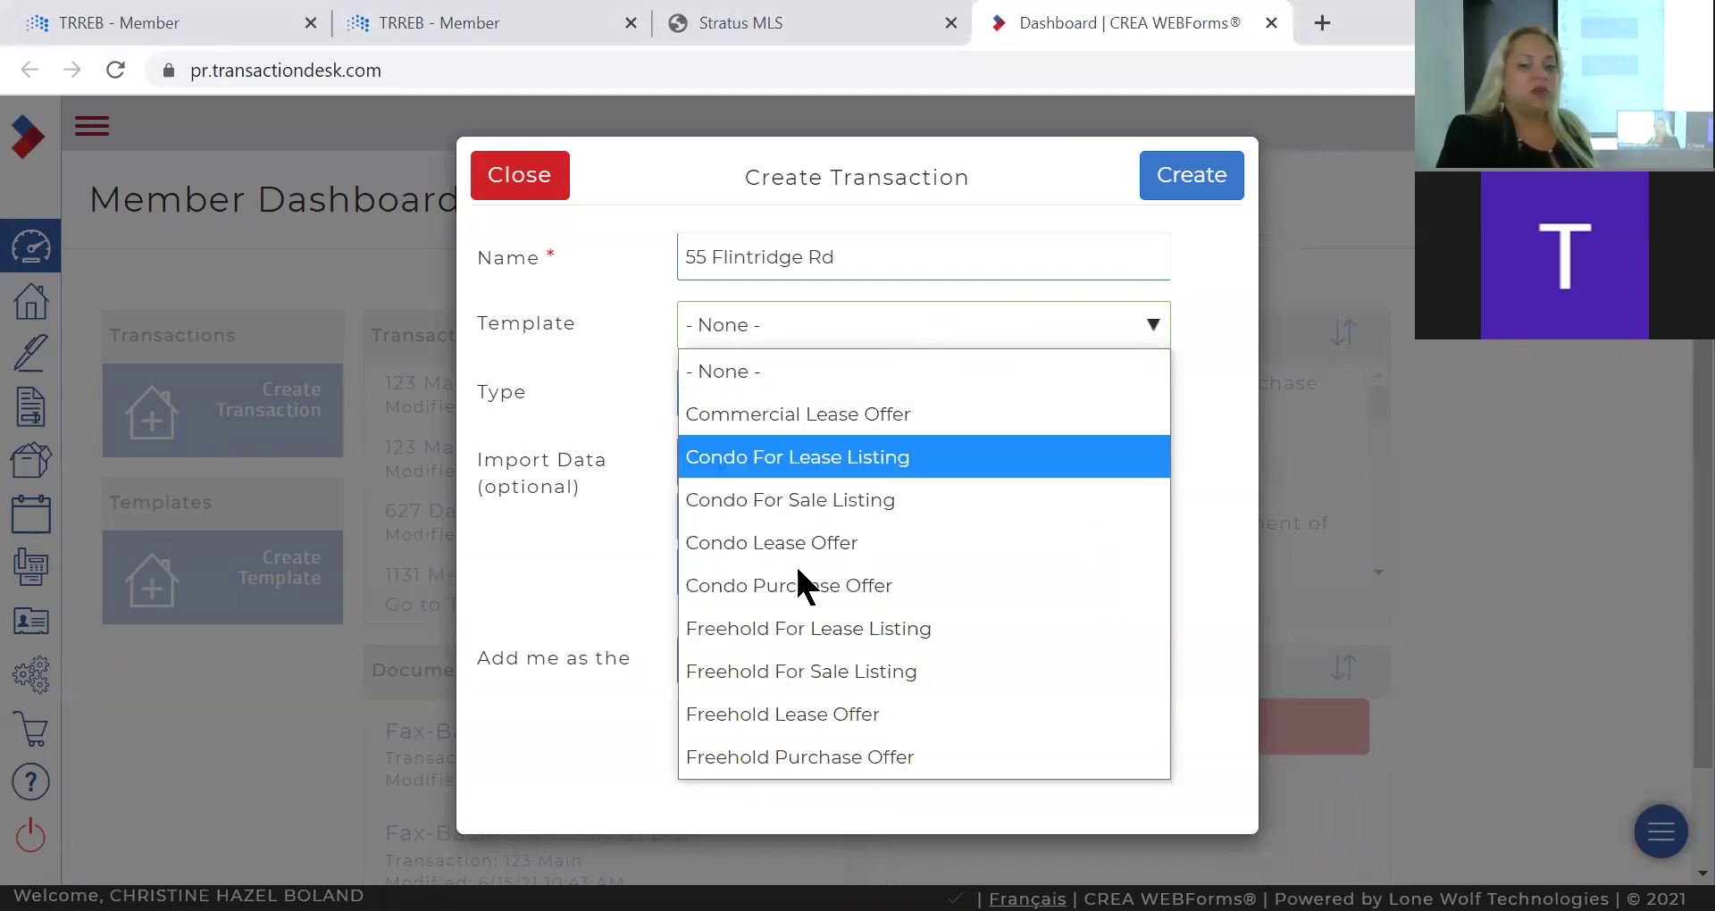
pyautogui.click(810, 757)
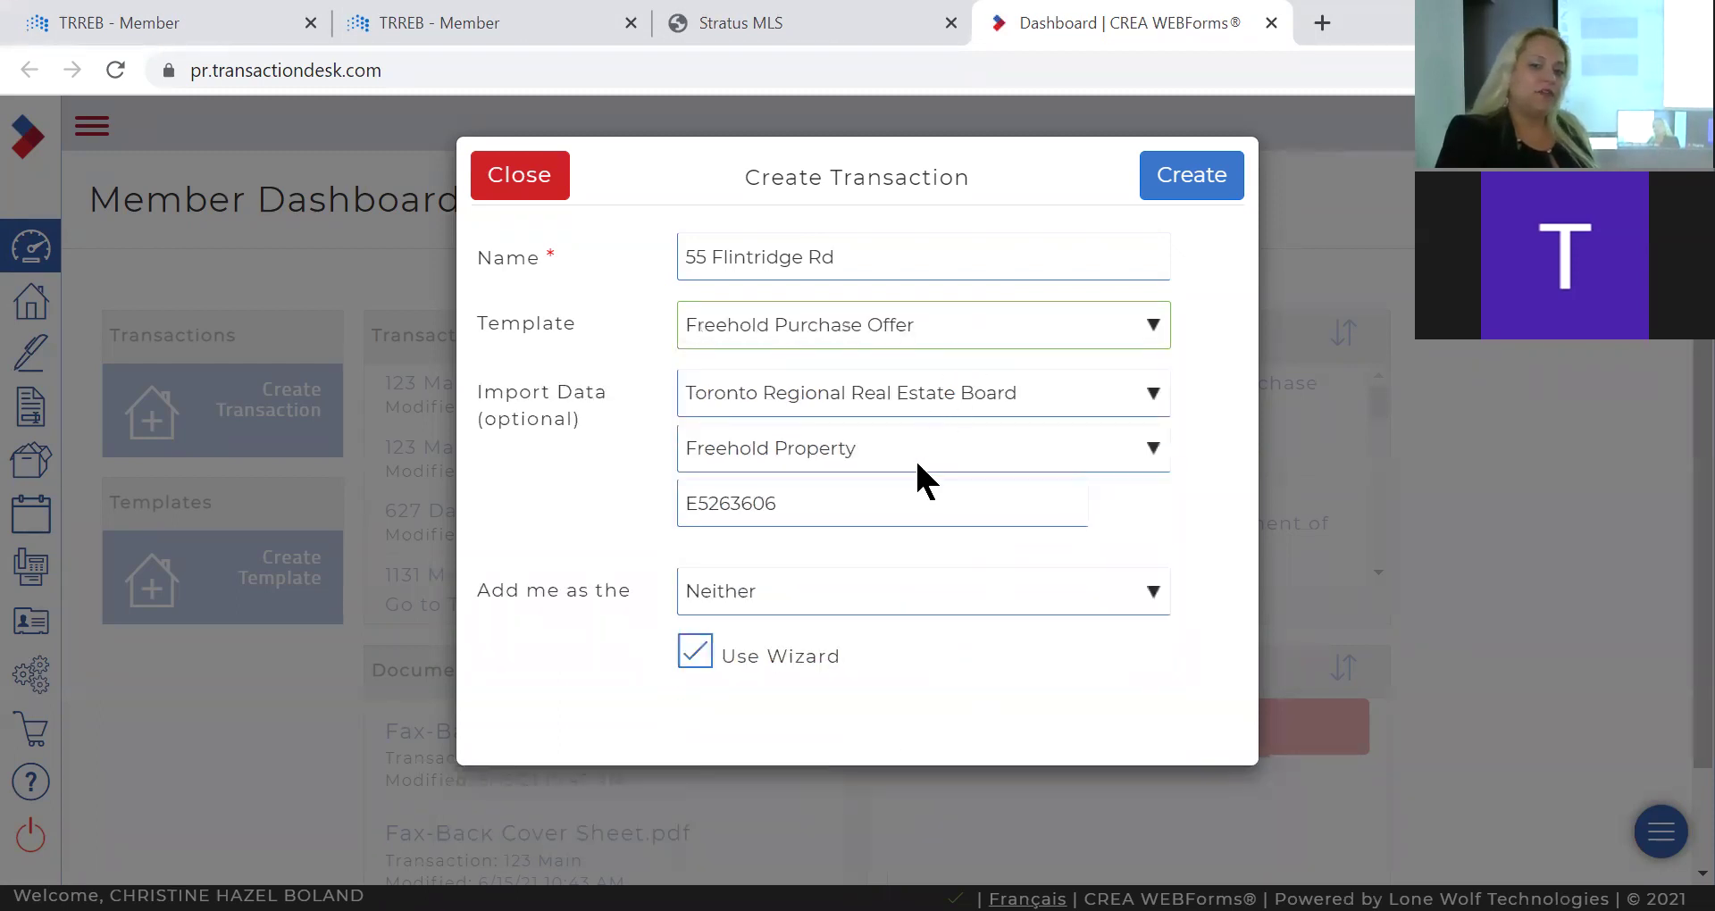
pyautogui.click(1186, 194)
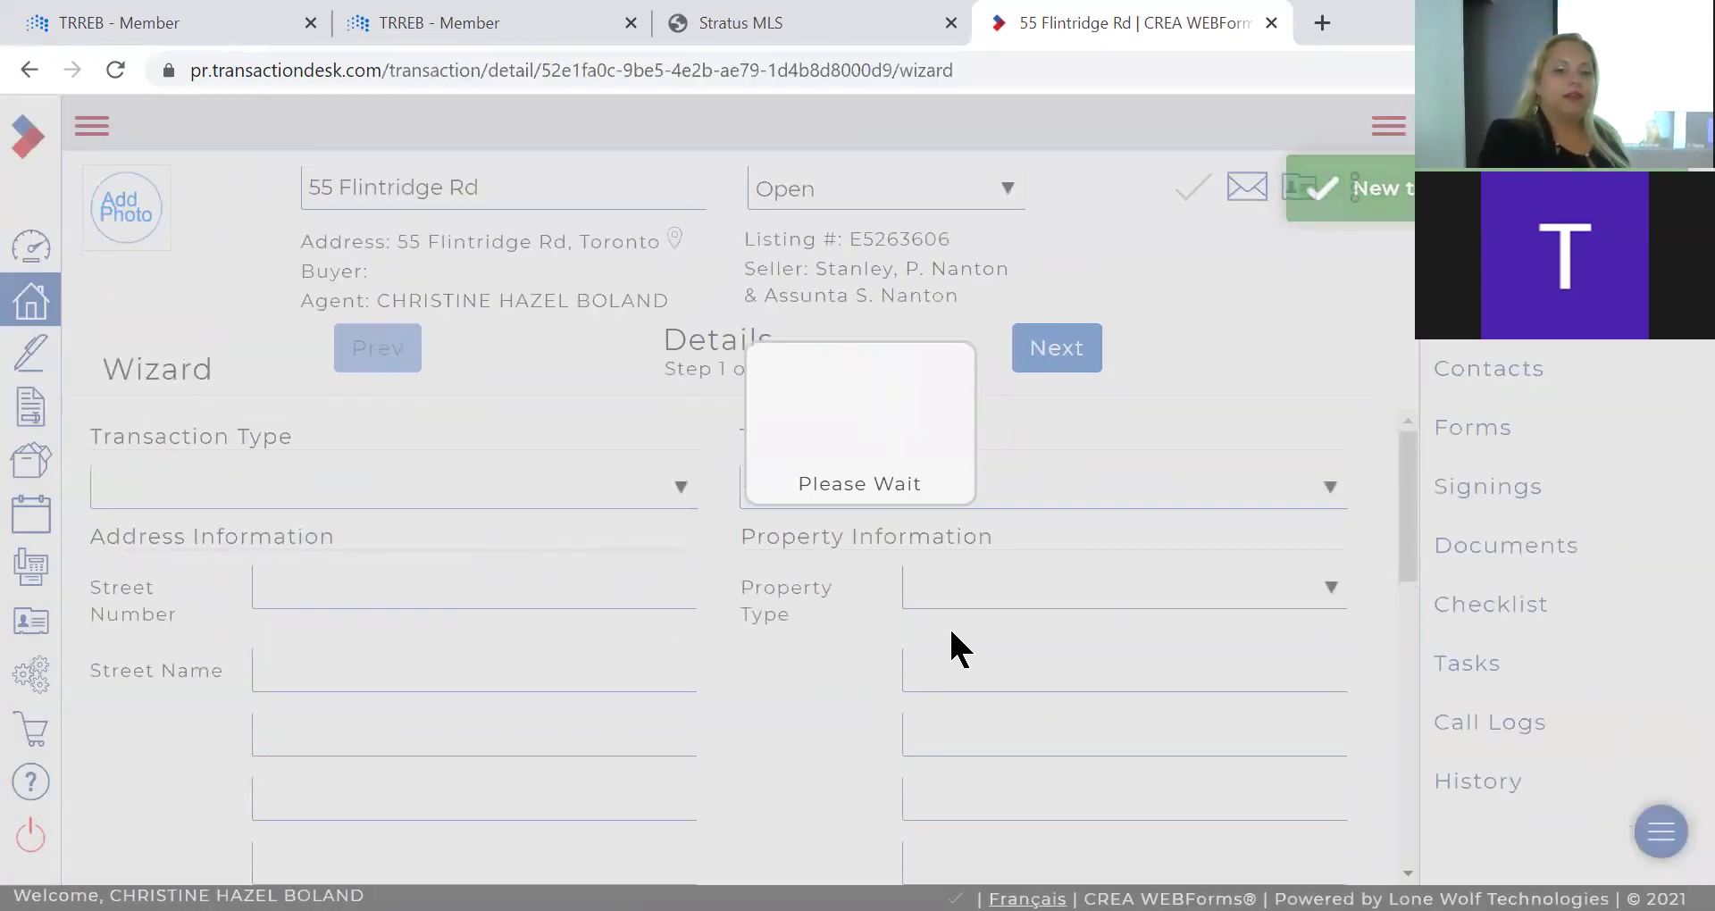
pyautogui.scroll(-2, 929, 534)
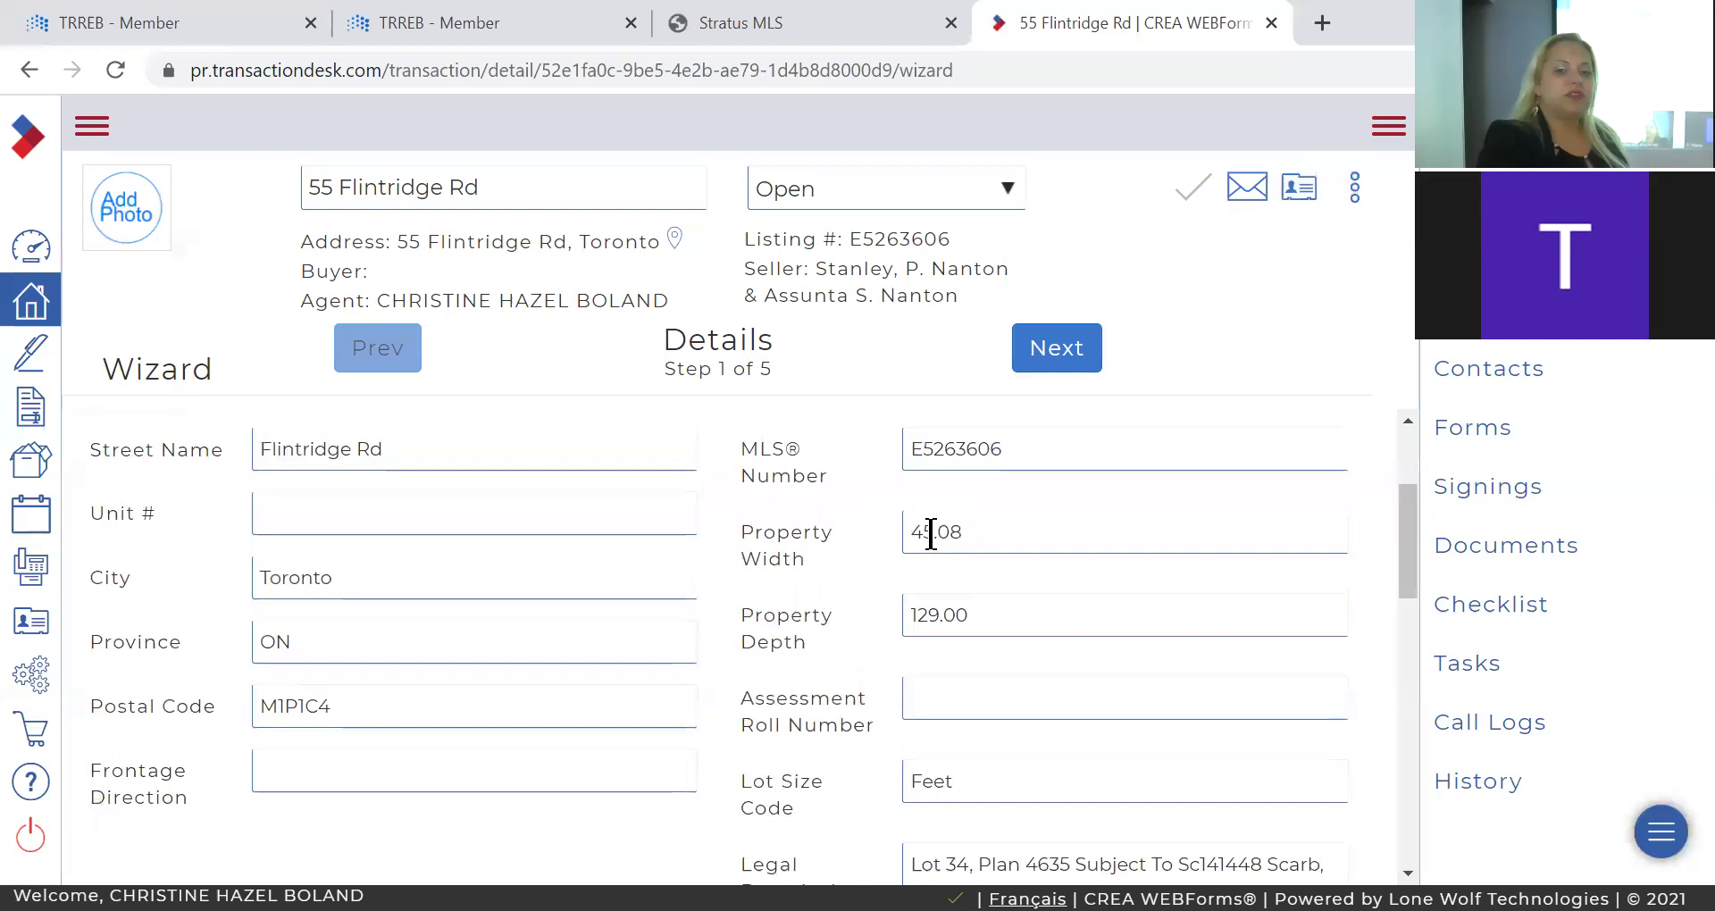
pyautogui.scroll(1, 928, 534)
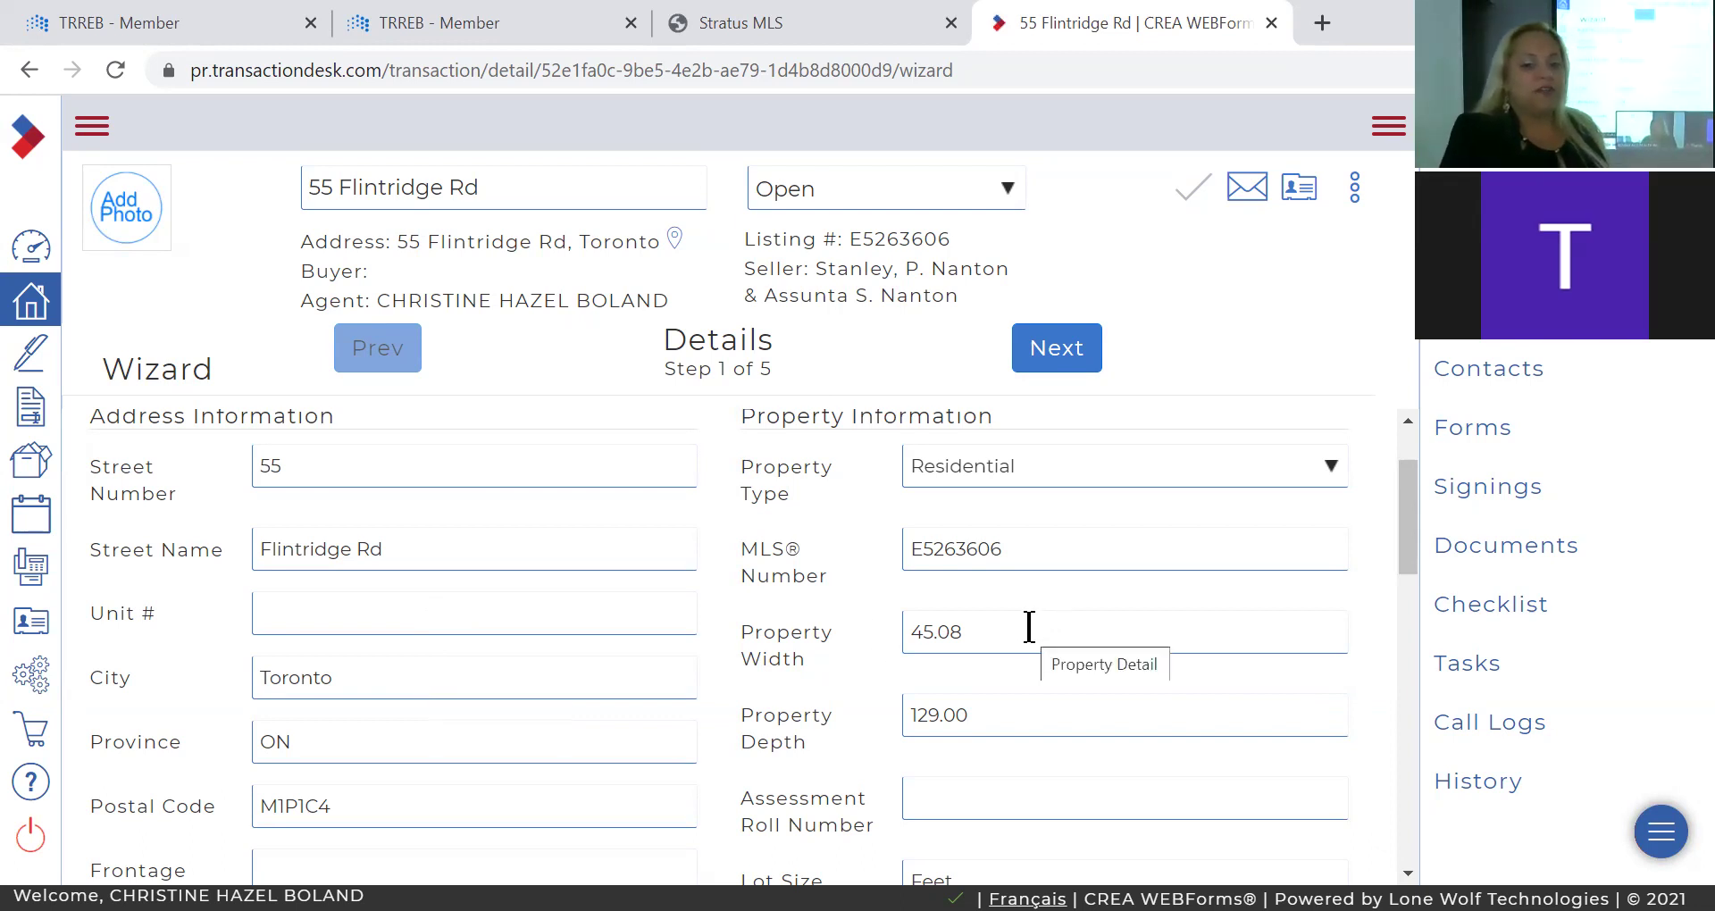
pyautogui.scroll(-1, 1029, 627)
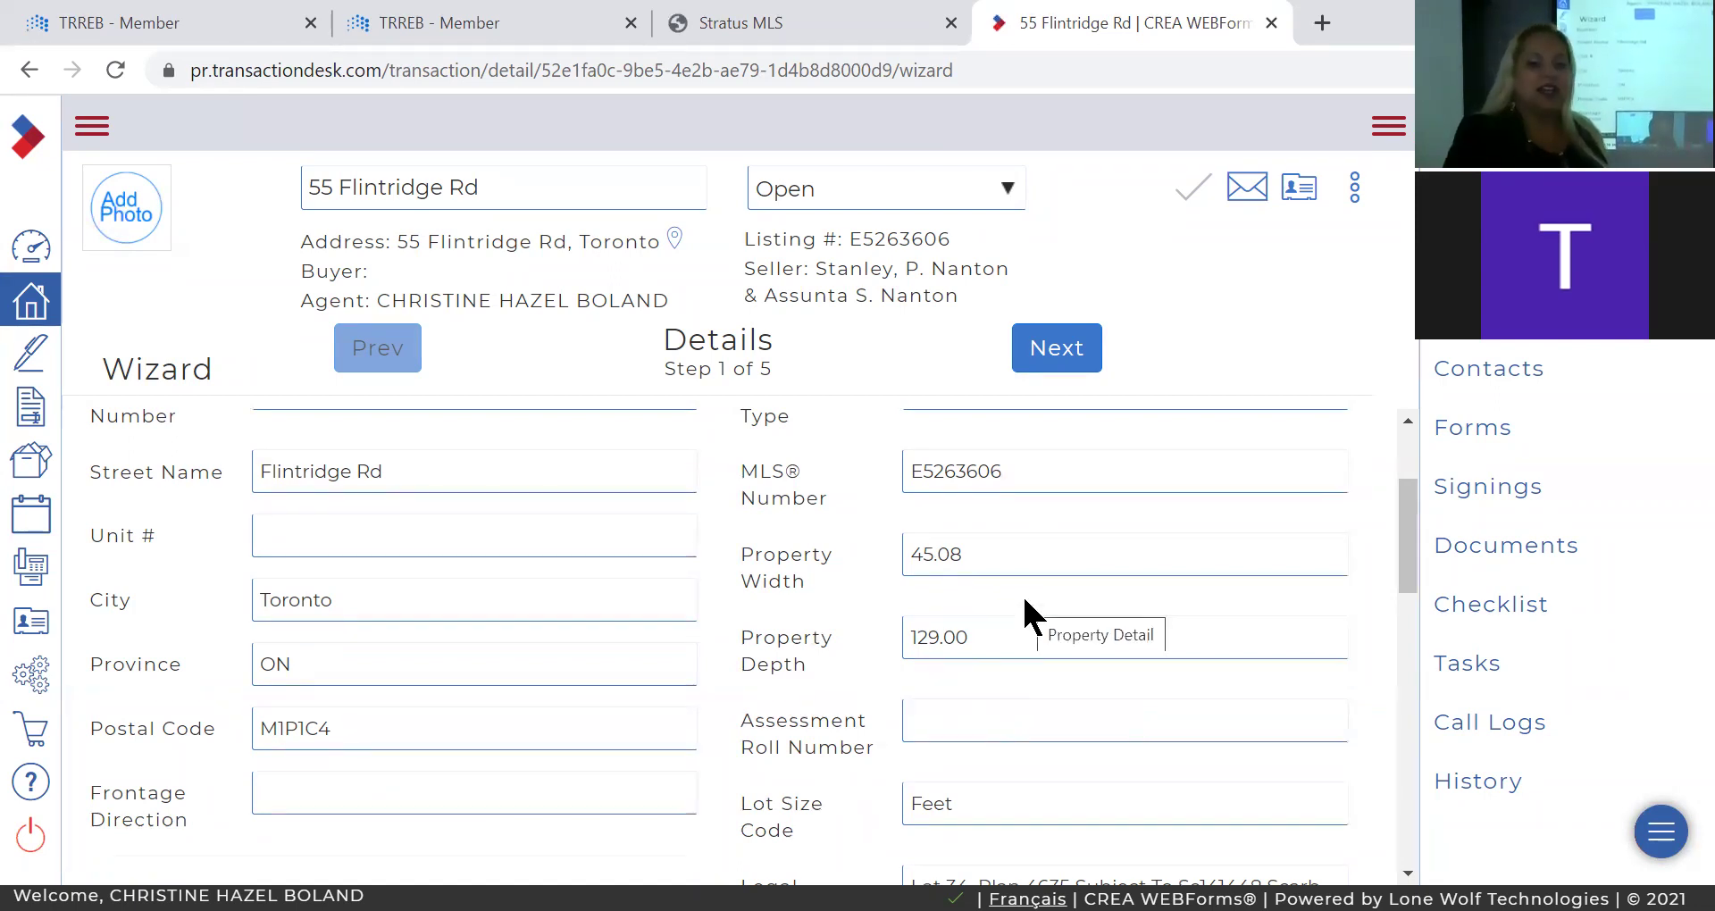
# Accept the imported transaction dates, contacts, forms and documents, then finish the wizard.
pyautogui.click(1069, 354)
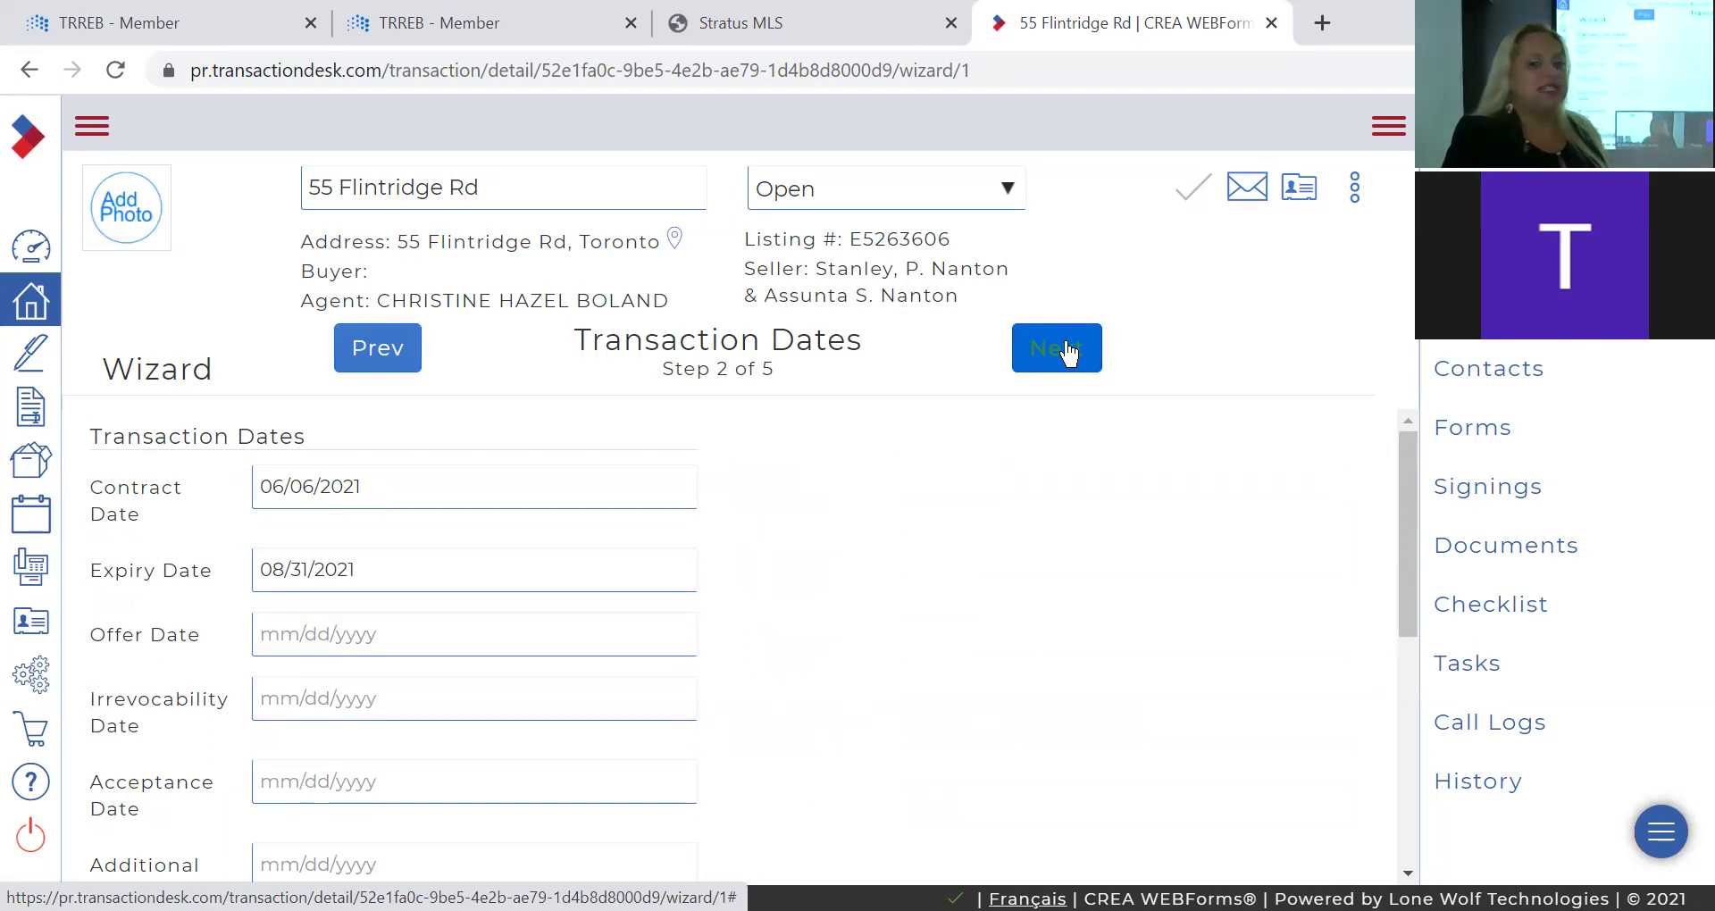
pyautogui.click(1068, 354)
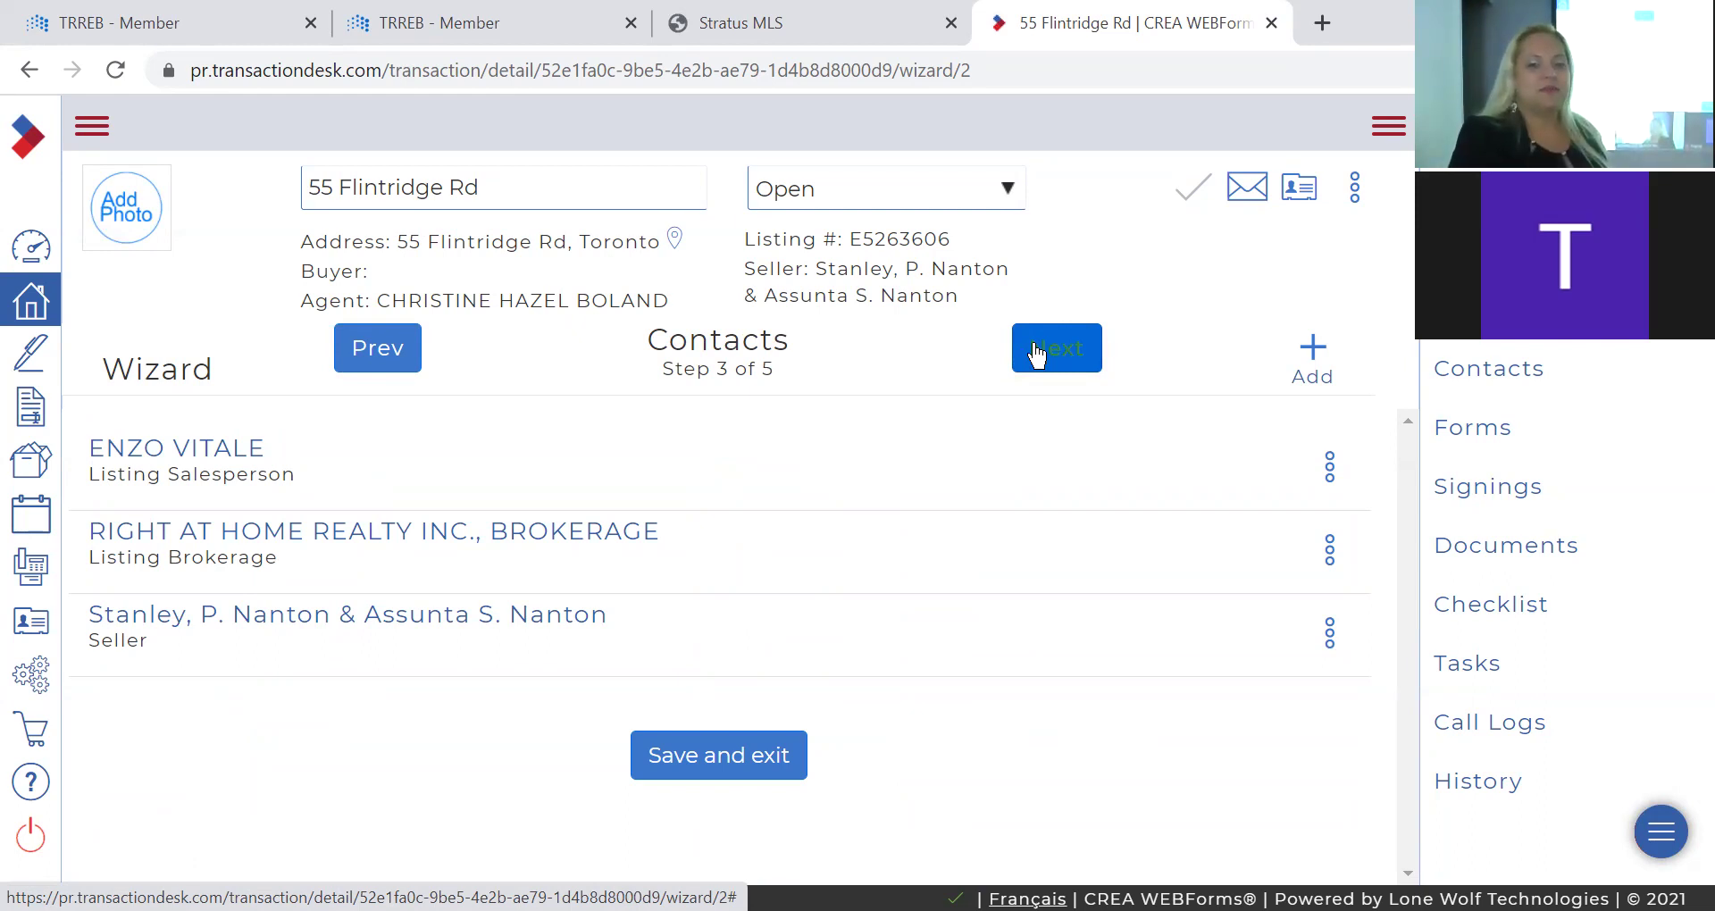
pyautogui.click(1035, 354)
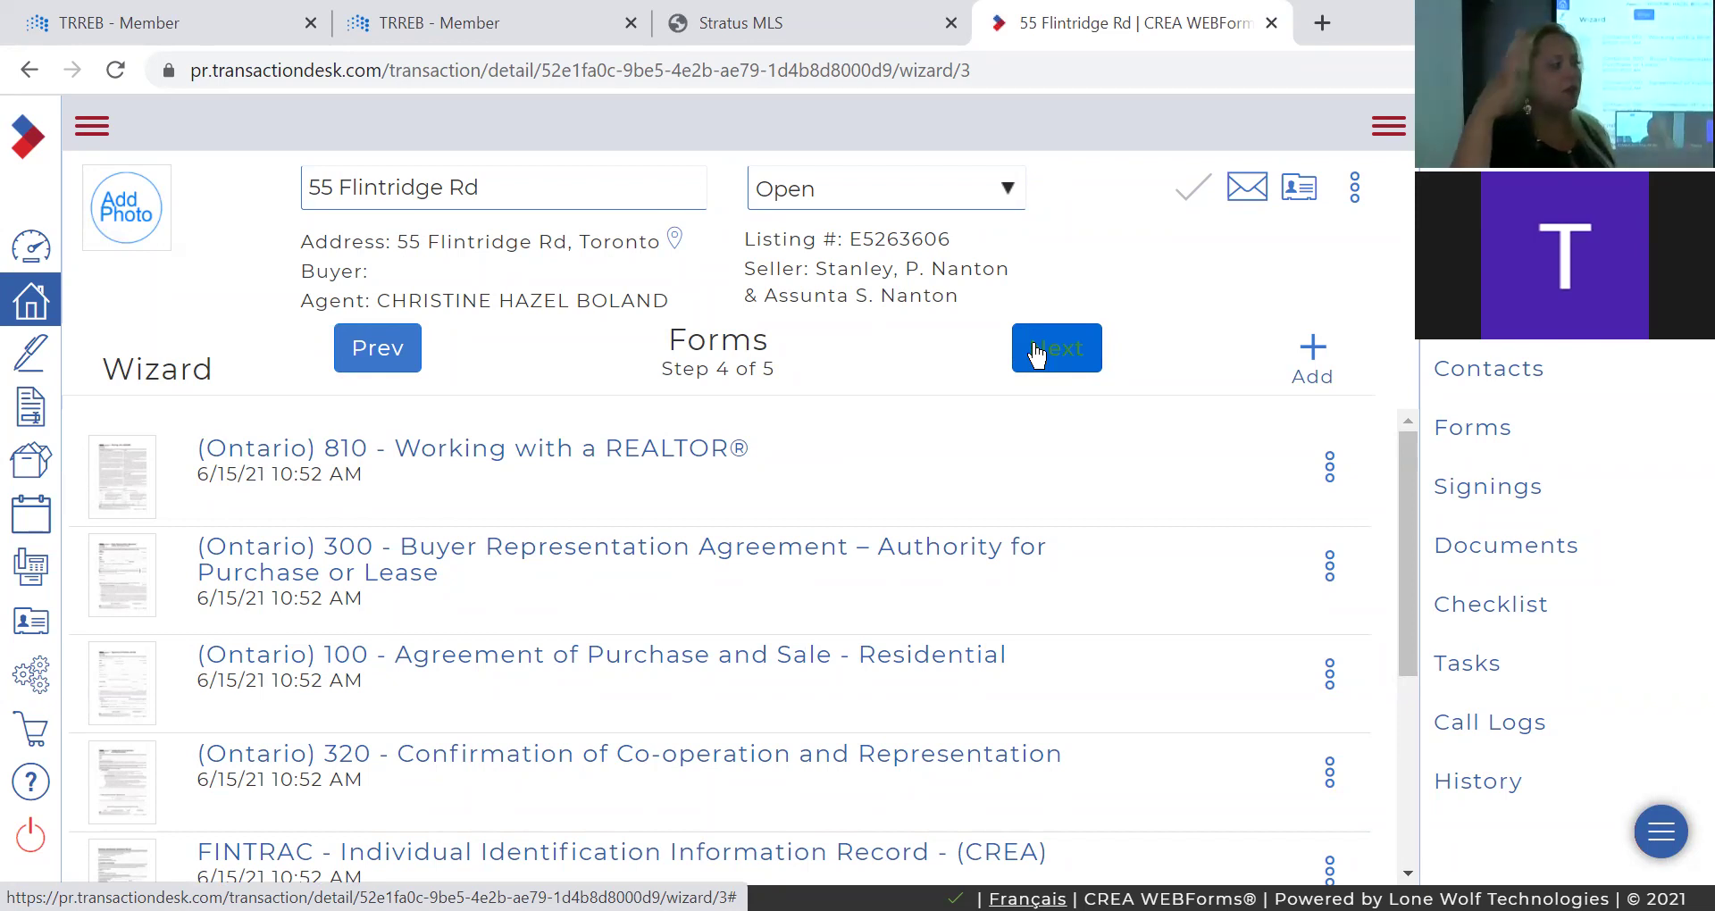
pyautogui.click(1037, 355)
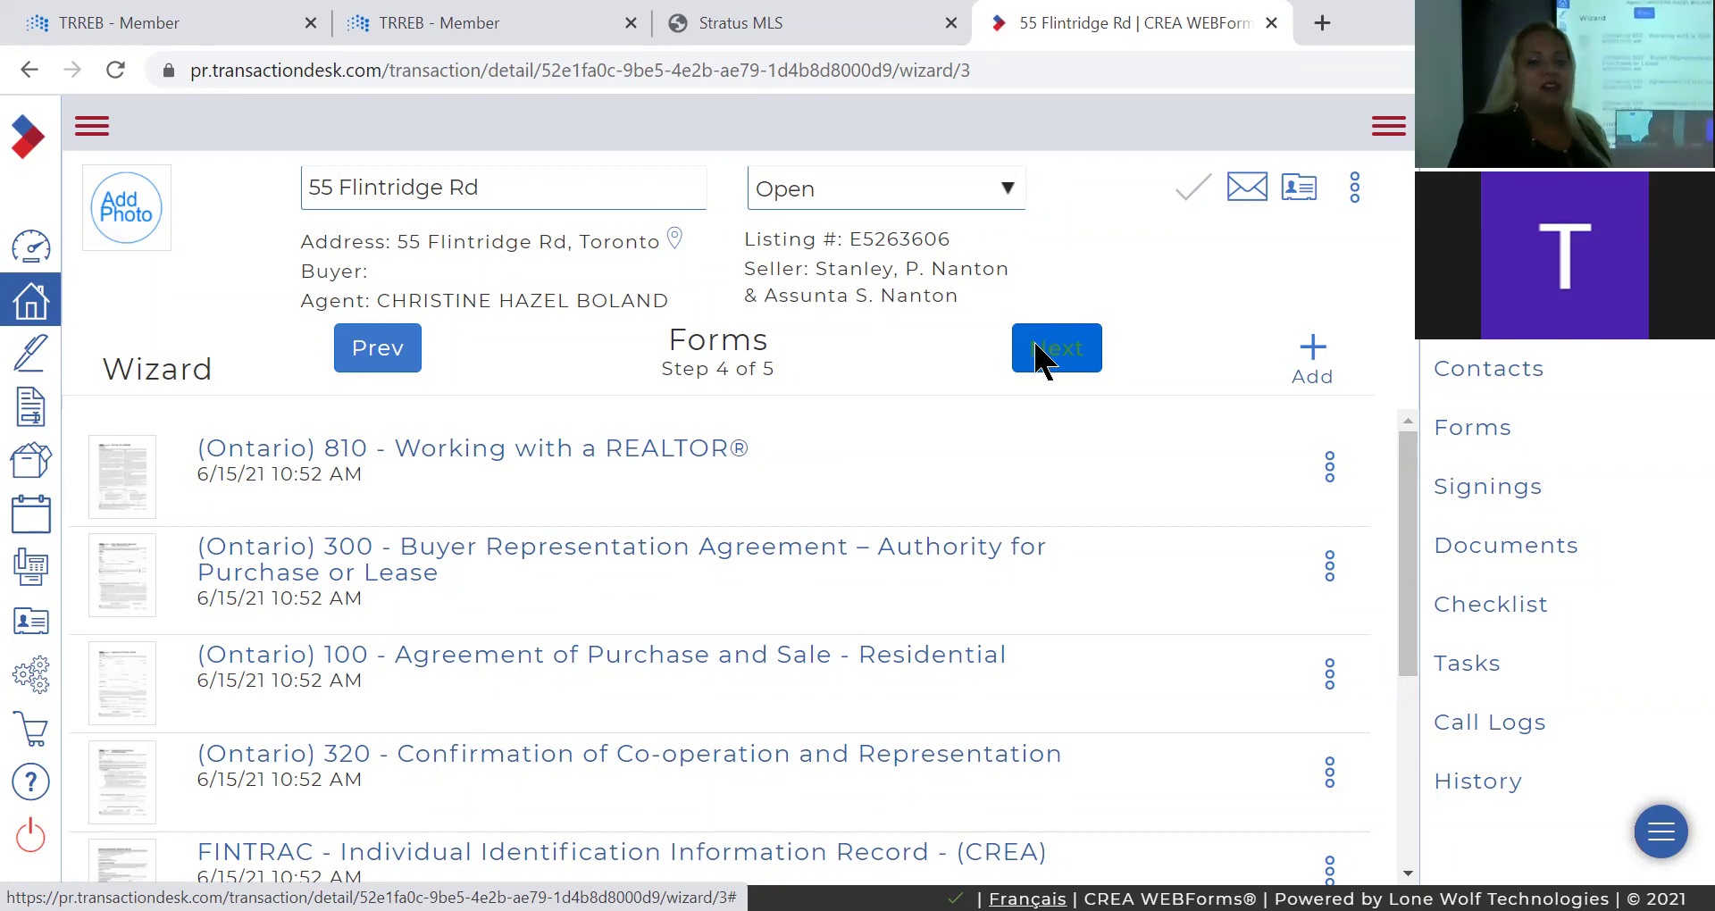
pyautogui.click(1034, 350)
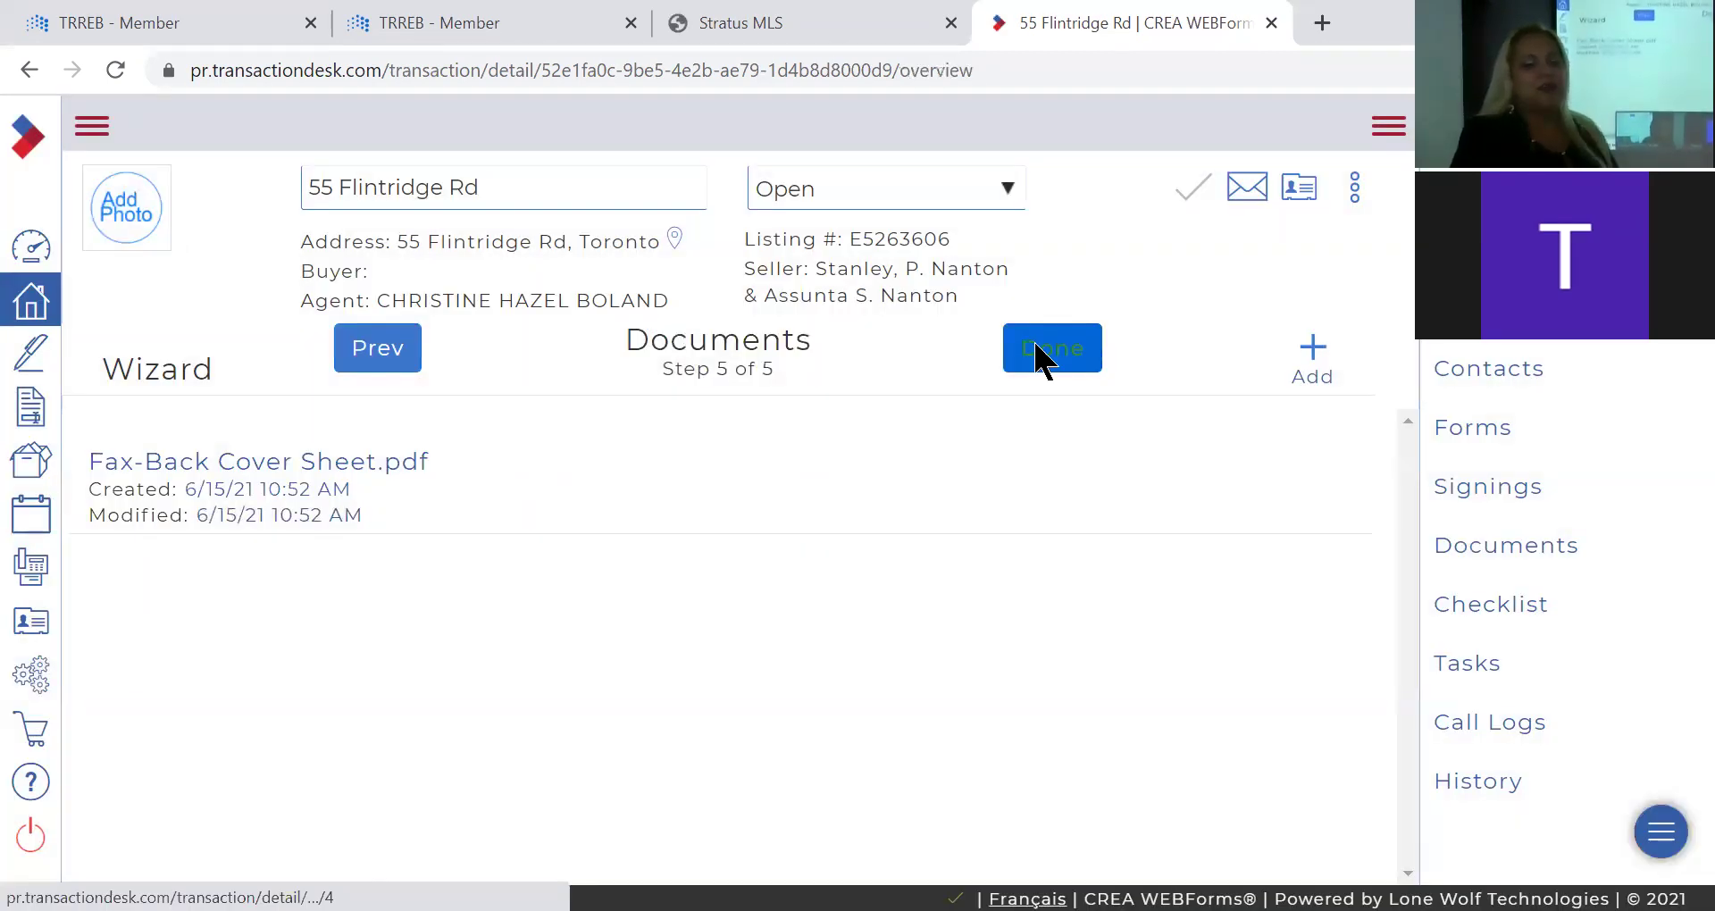